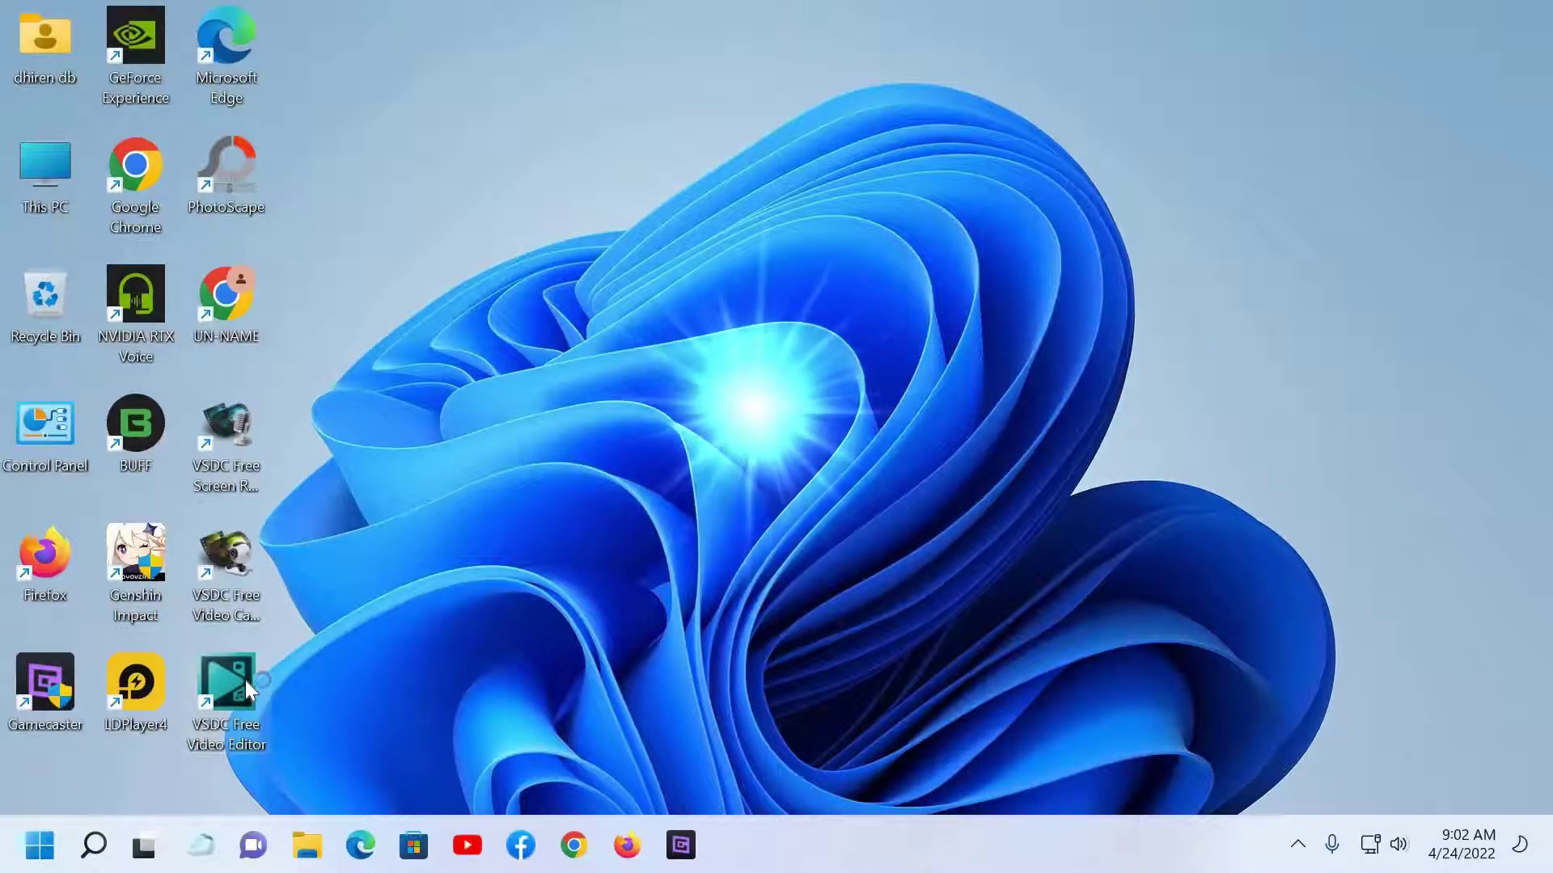
Open VSDC Free Video Editor maximized and start a blank project titled LAPTOP REPAIRING
double_click(245, 681)
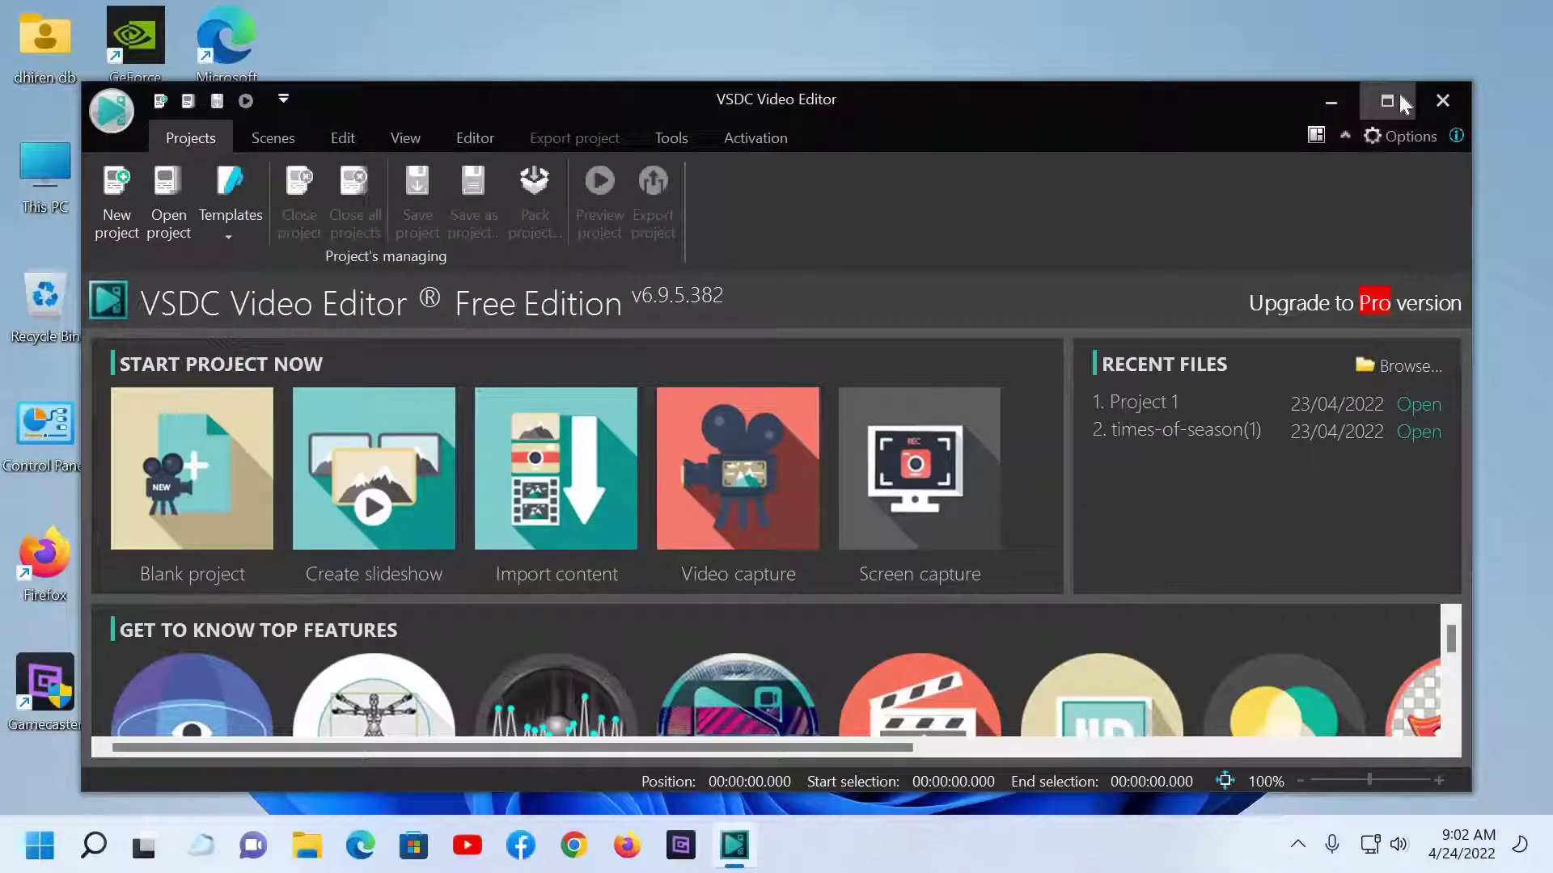
left_click(1401, 97)
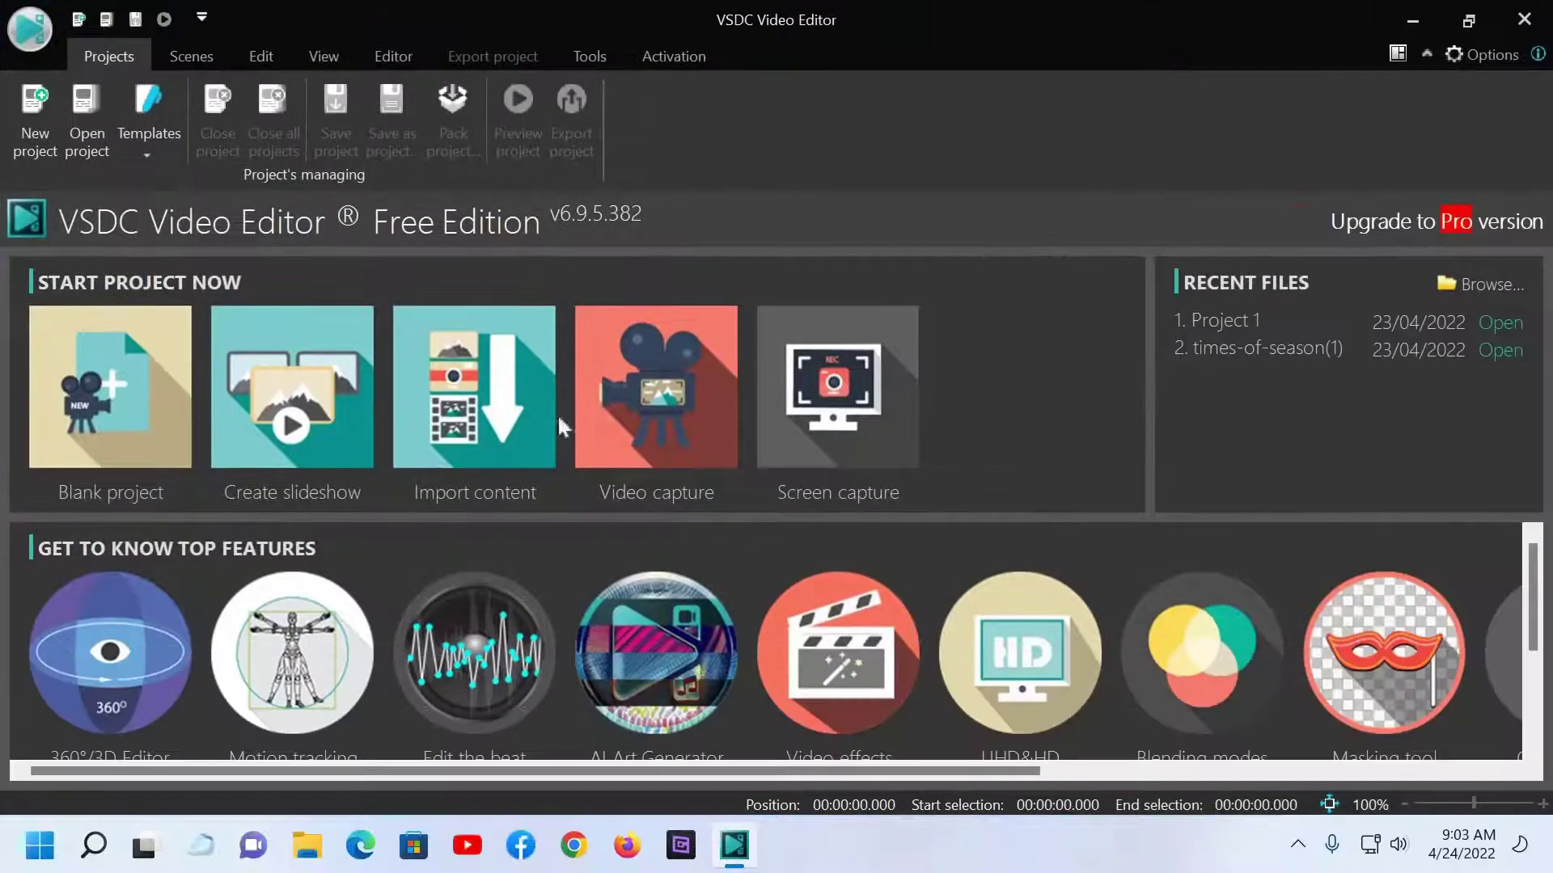
left_click(119, 402)
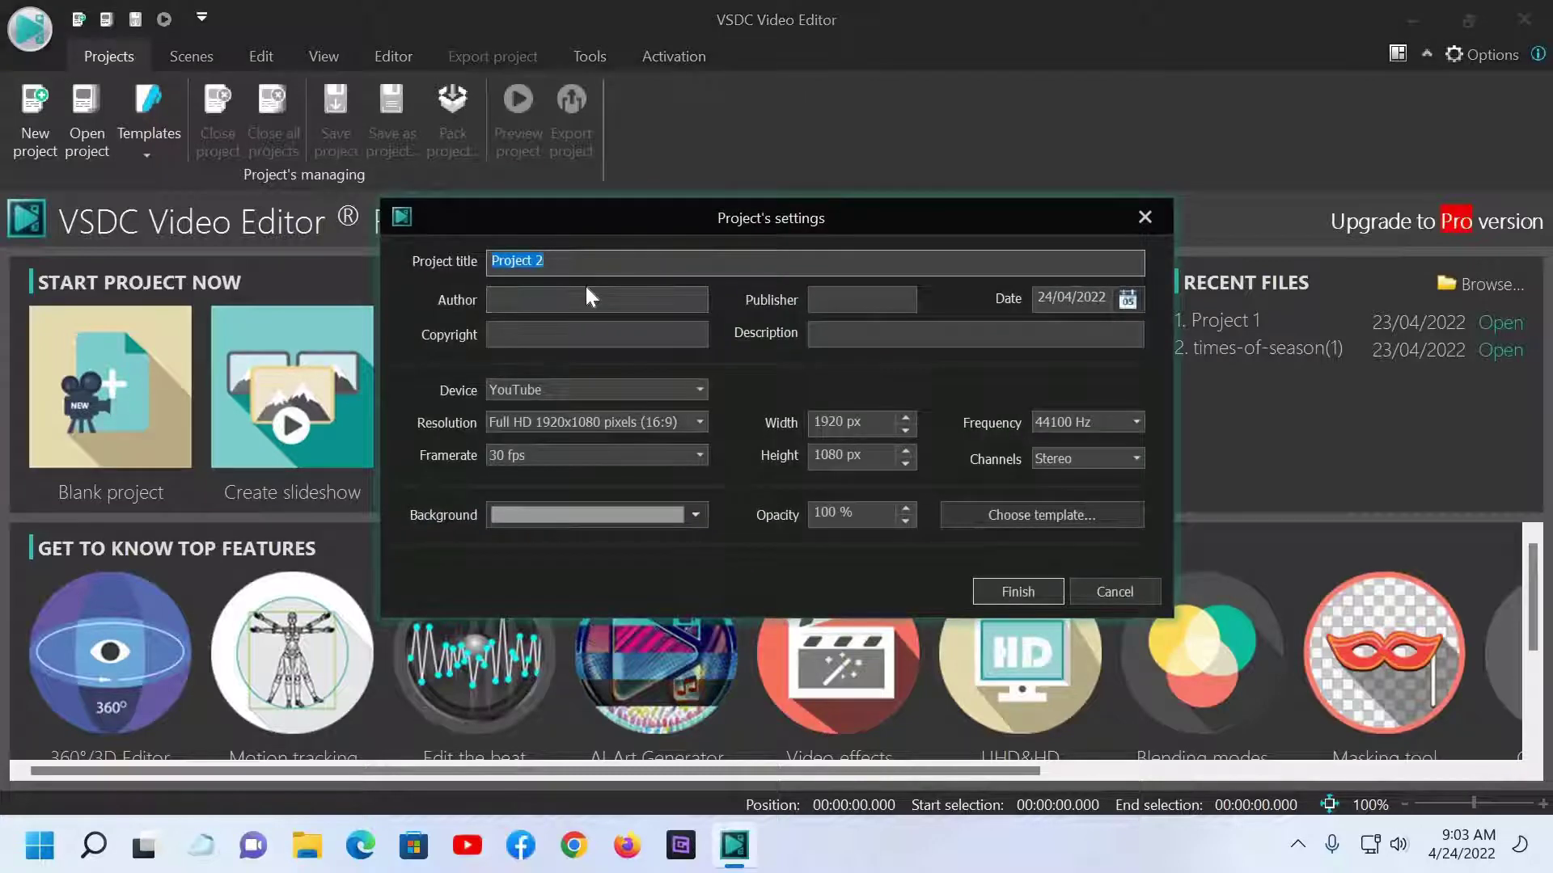
type("LAPTOP REPAIRING")
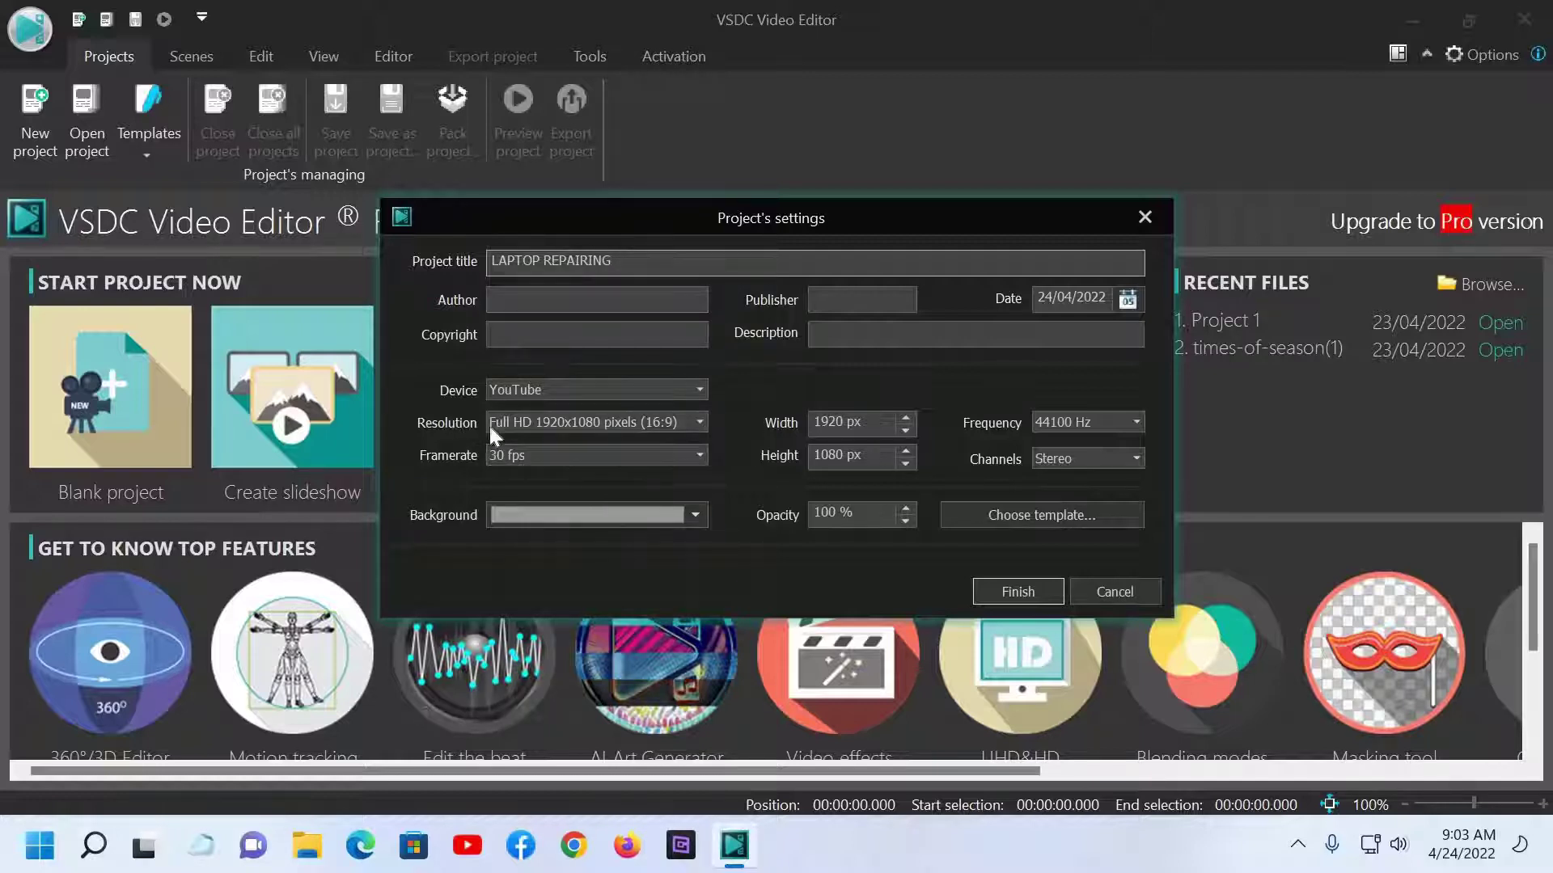
Keep YouTube as the device and 30 fps as the framerate, and create the project
left_click(700, 389)
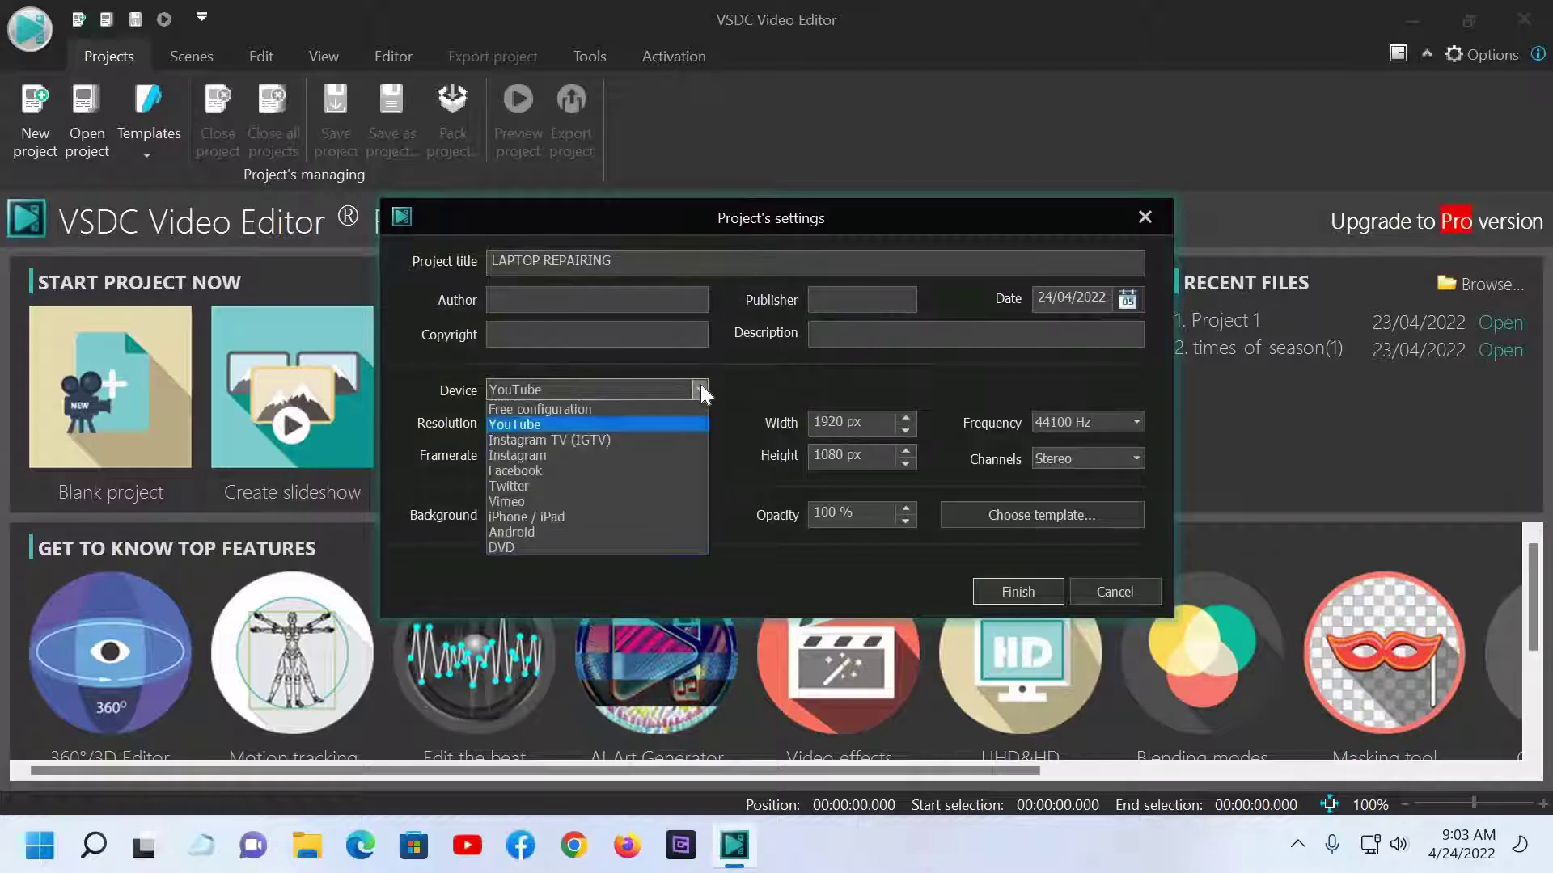
left_click(700, 388)
left_click(595, 390)
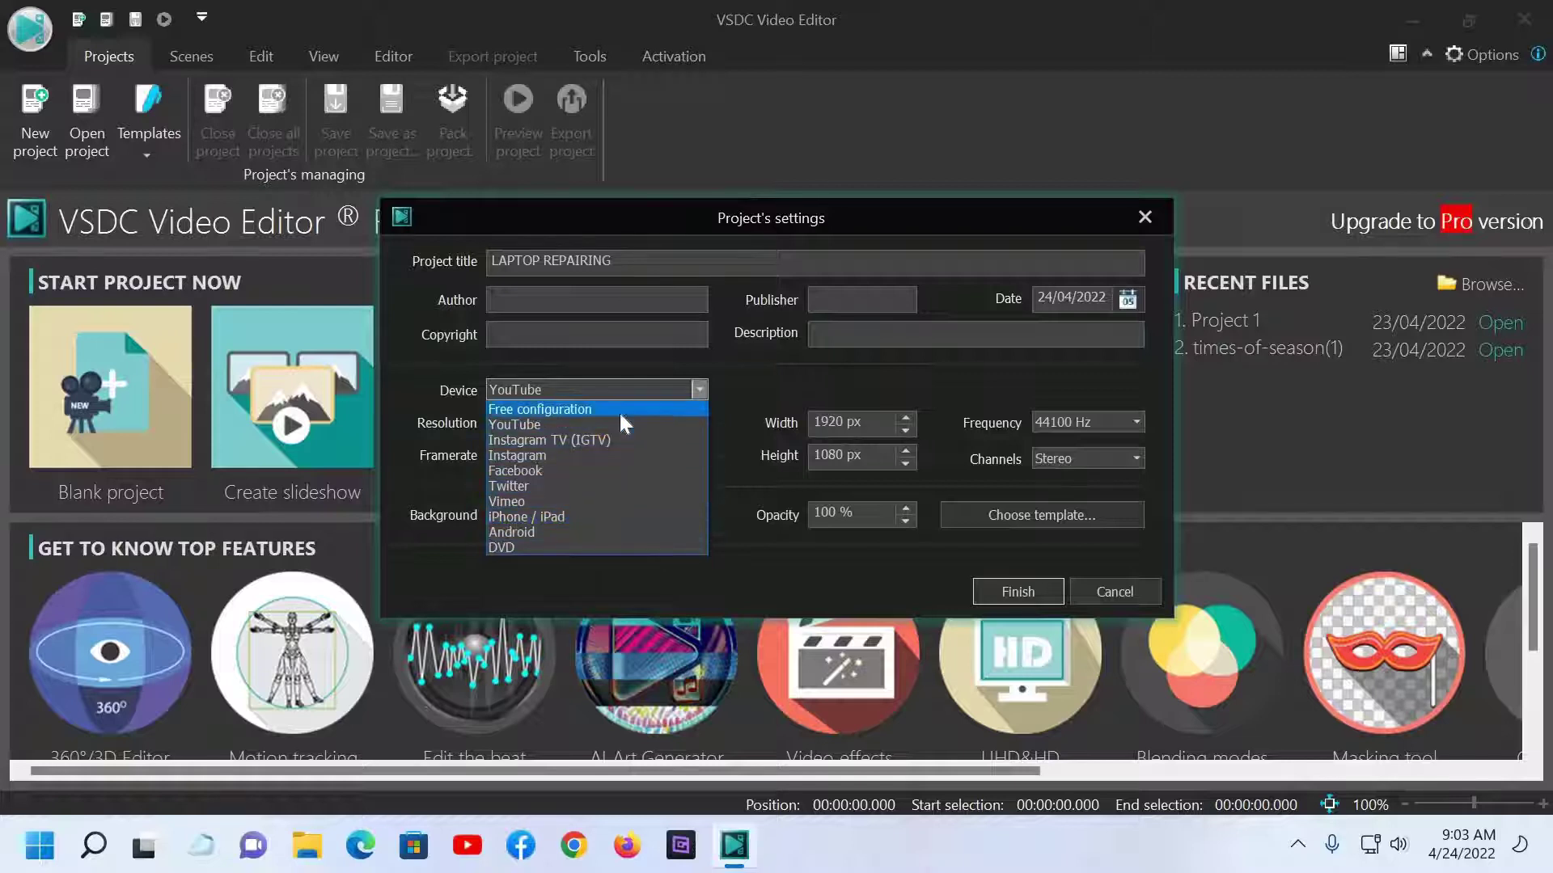
left_click(700, 392)
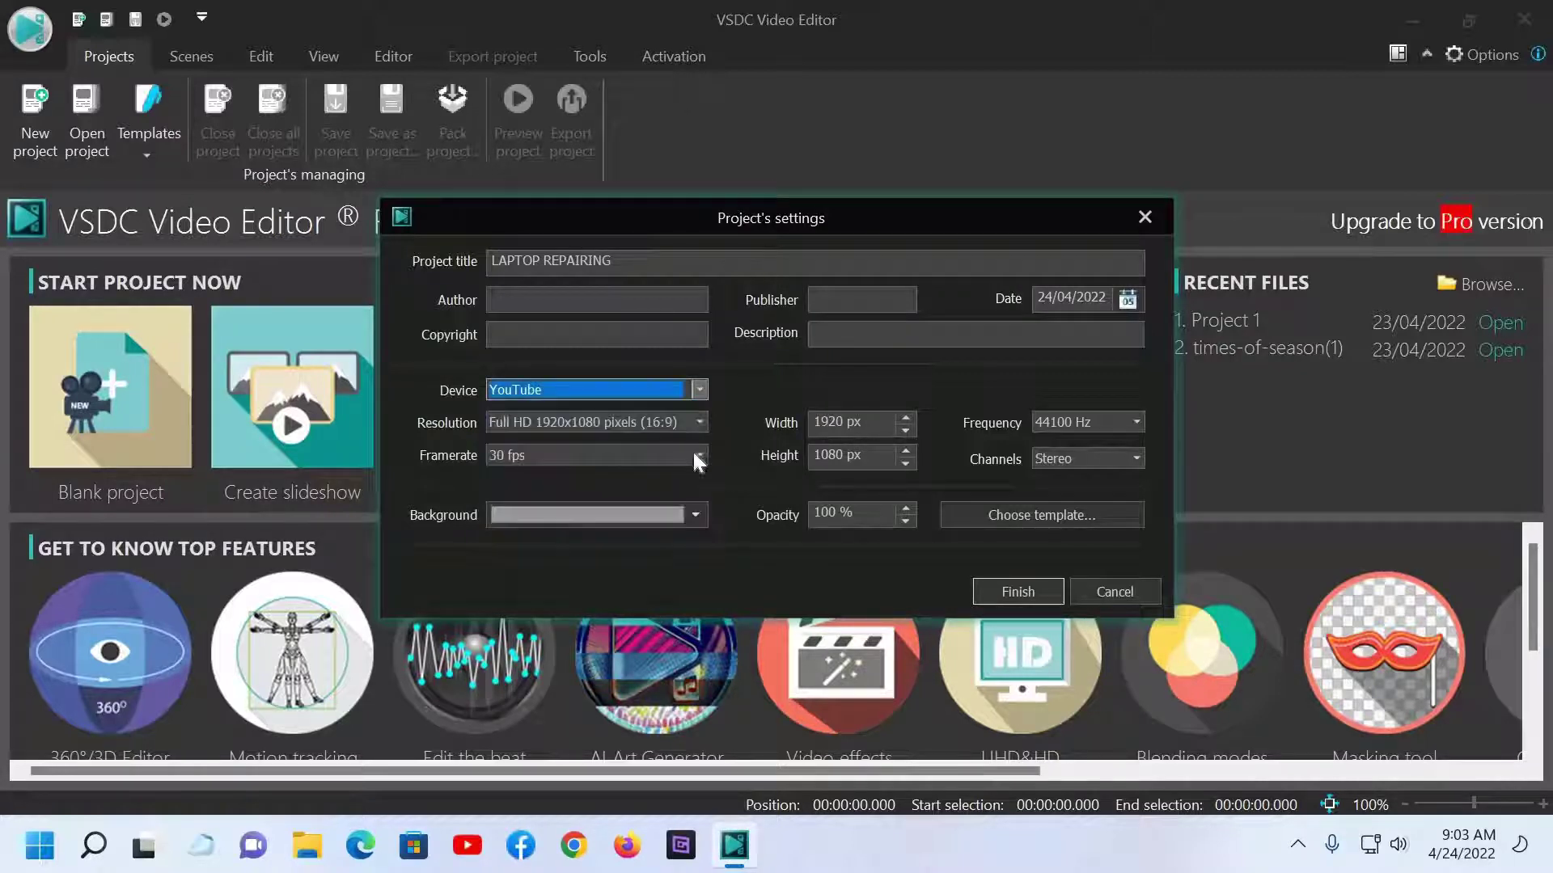
left_click(540, 458)
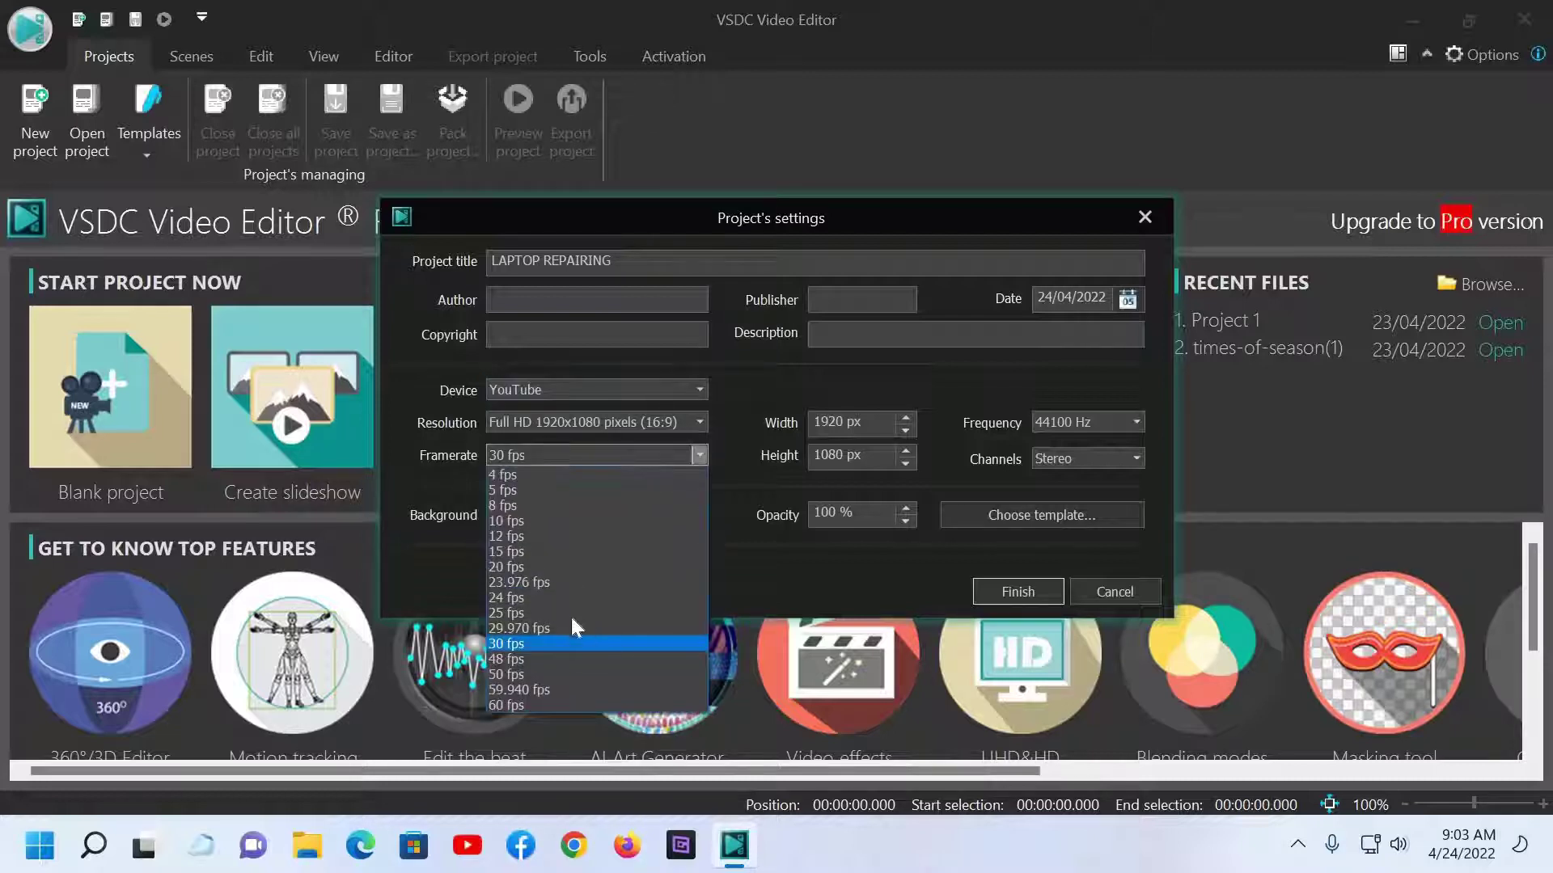
left_click(1051, 601)
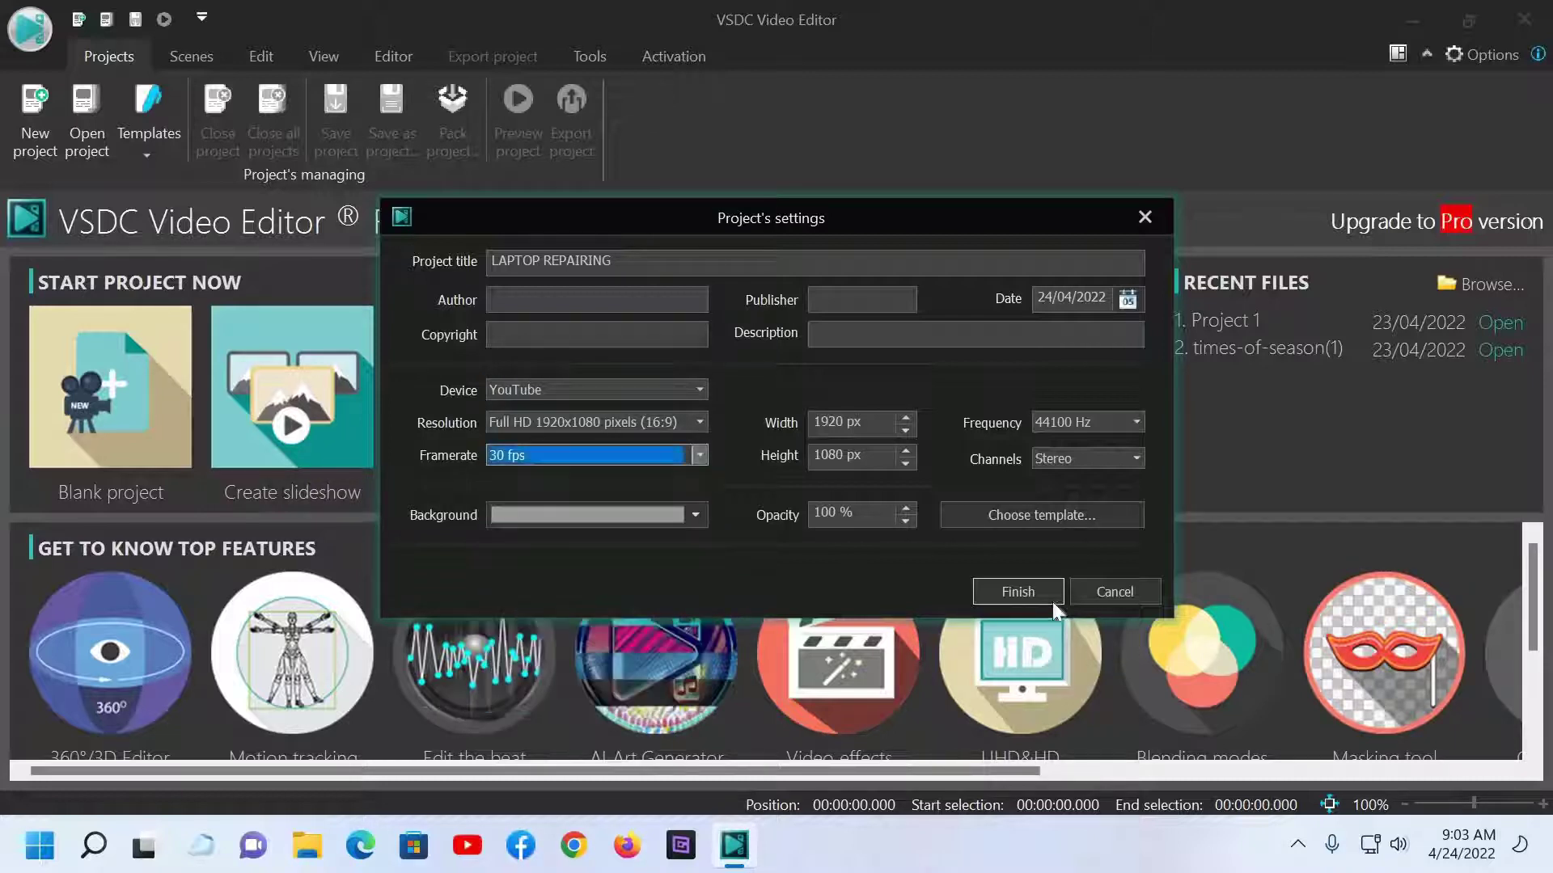
left_click(1035, 595)
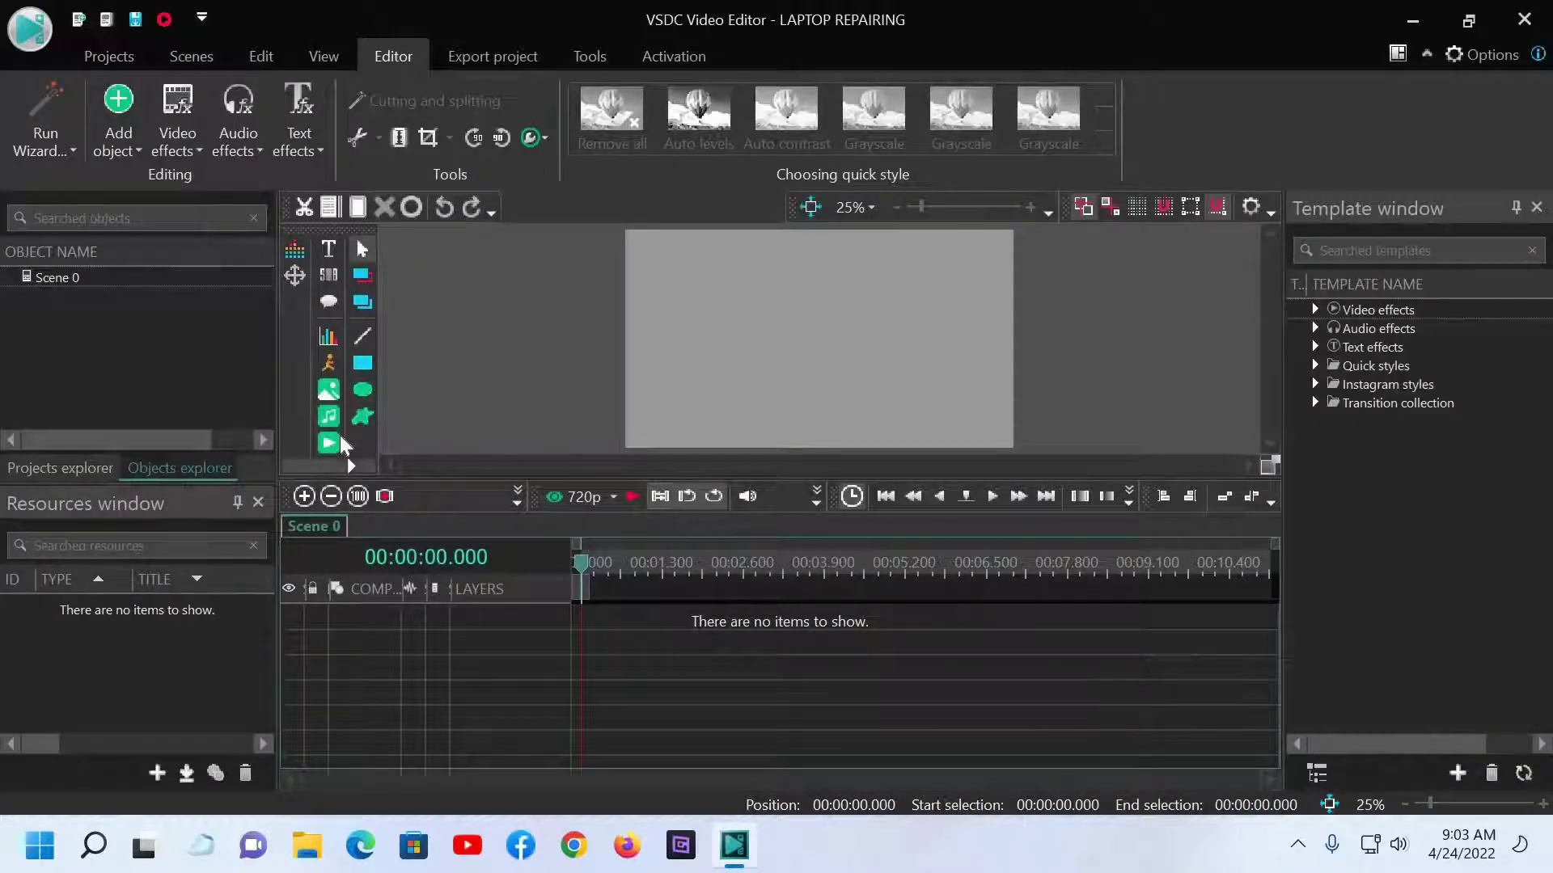
Add the video file 1 from the laptop folder to the scene from the cursor position on a new layer
left_click(332, 441)
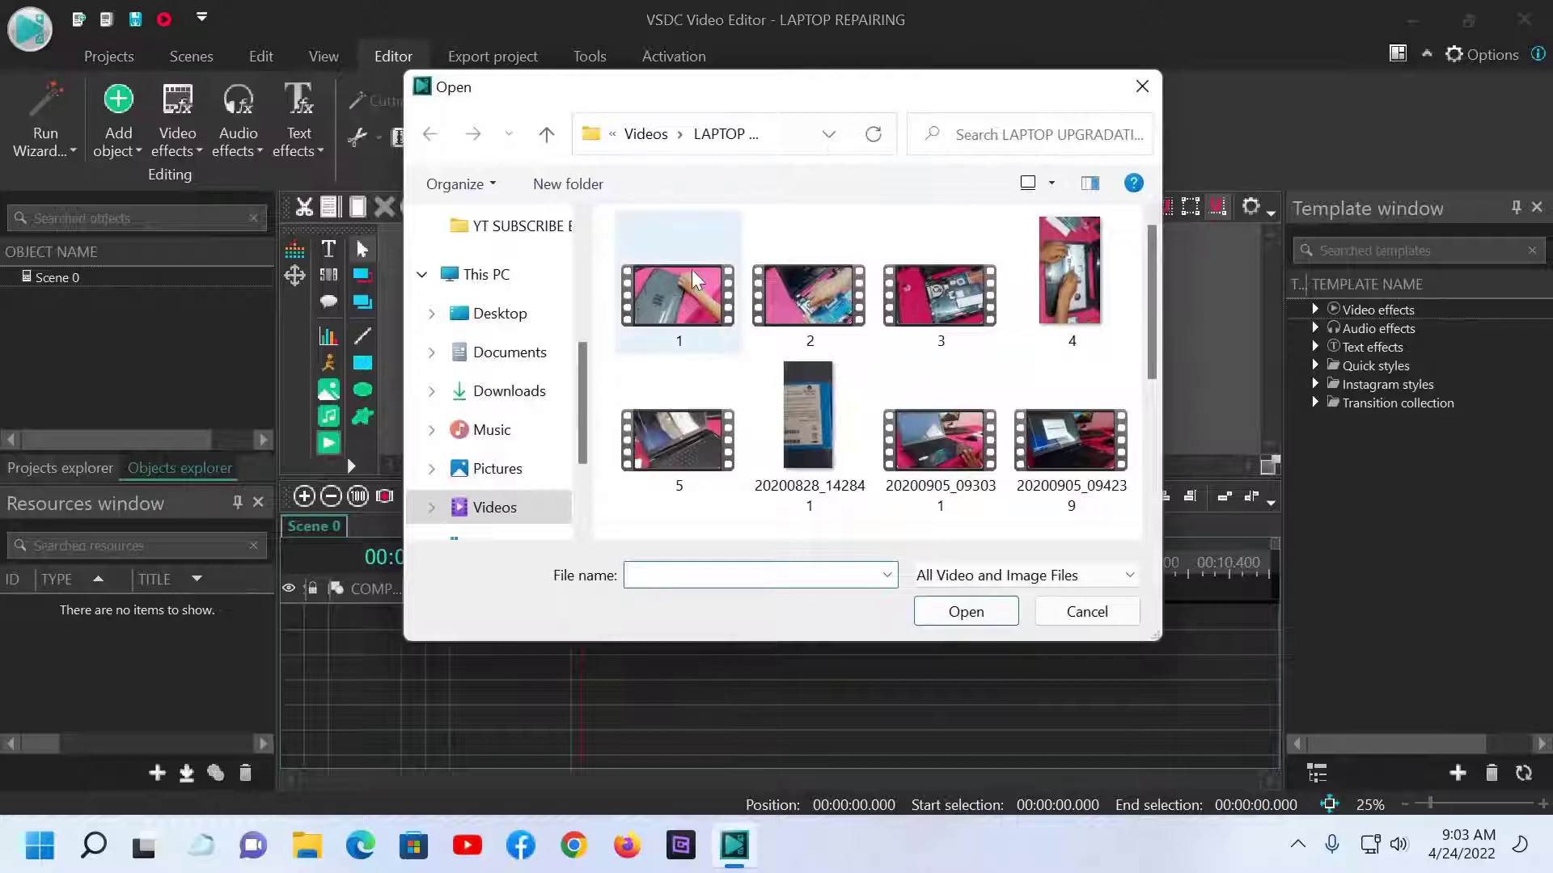
double_click(679, 318)
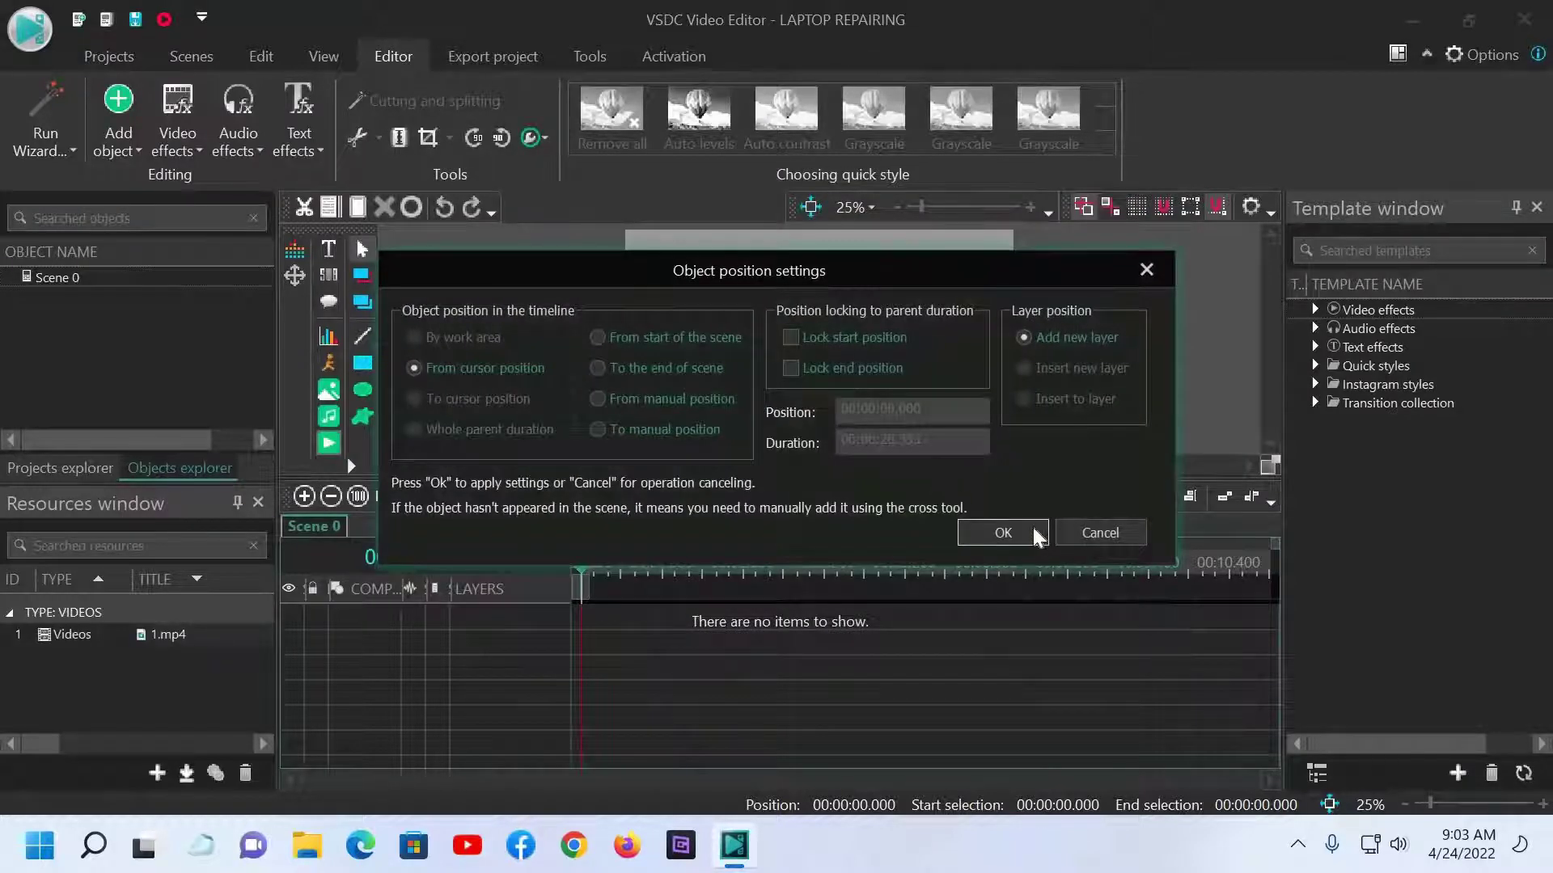
left_click(1036, 534)
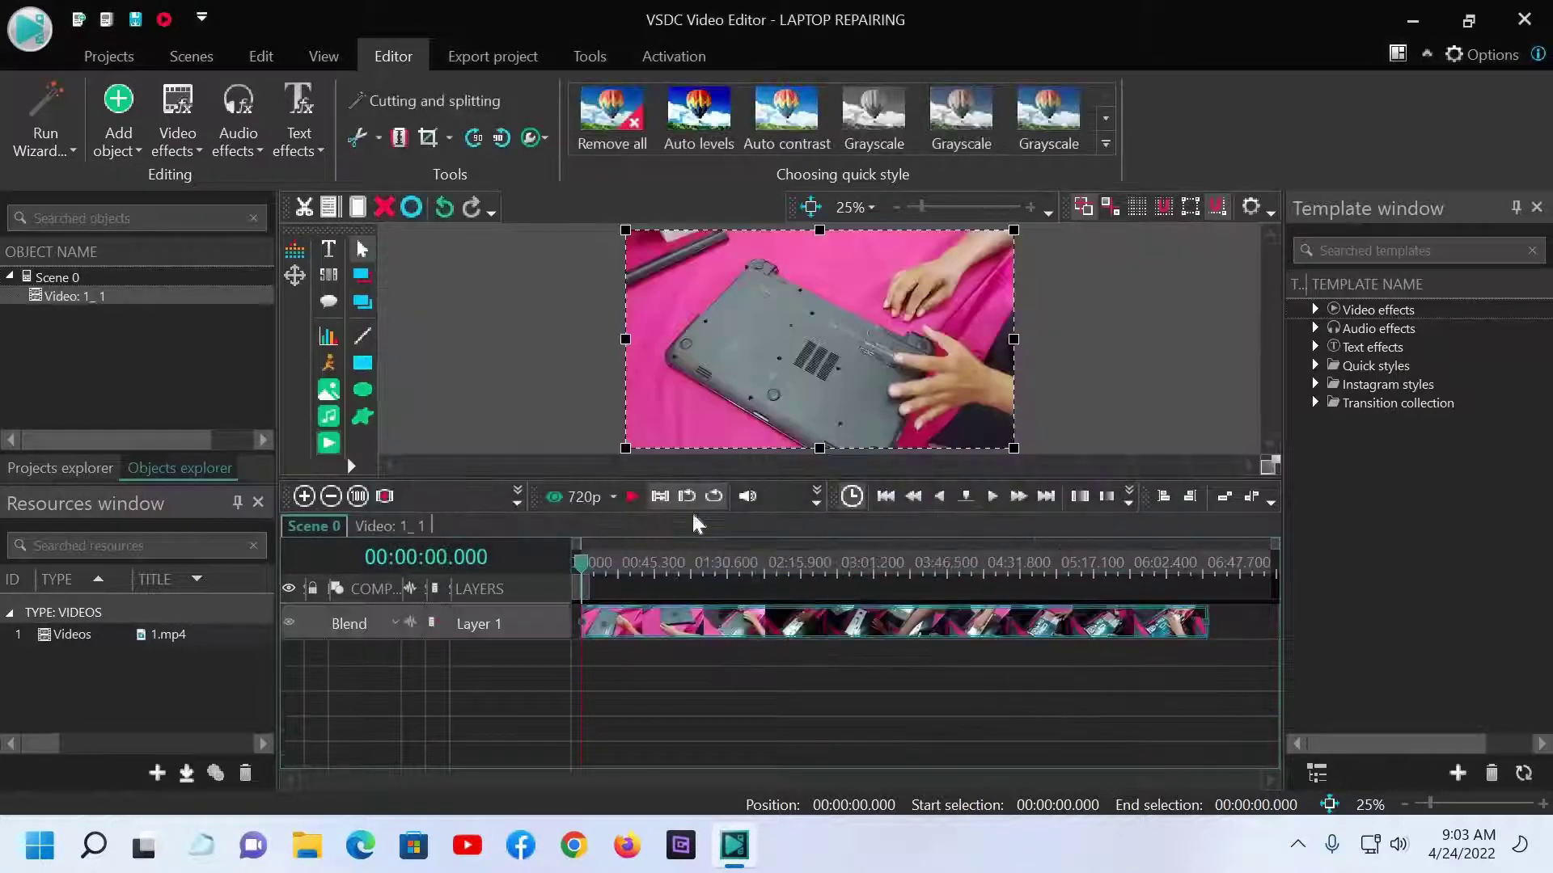
Set the preview quality to 1080p and play the start of the scene as a check
left_click(613, 500)
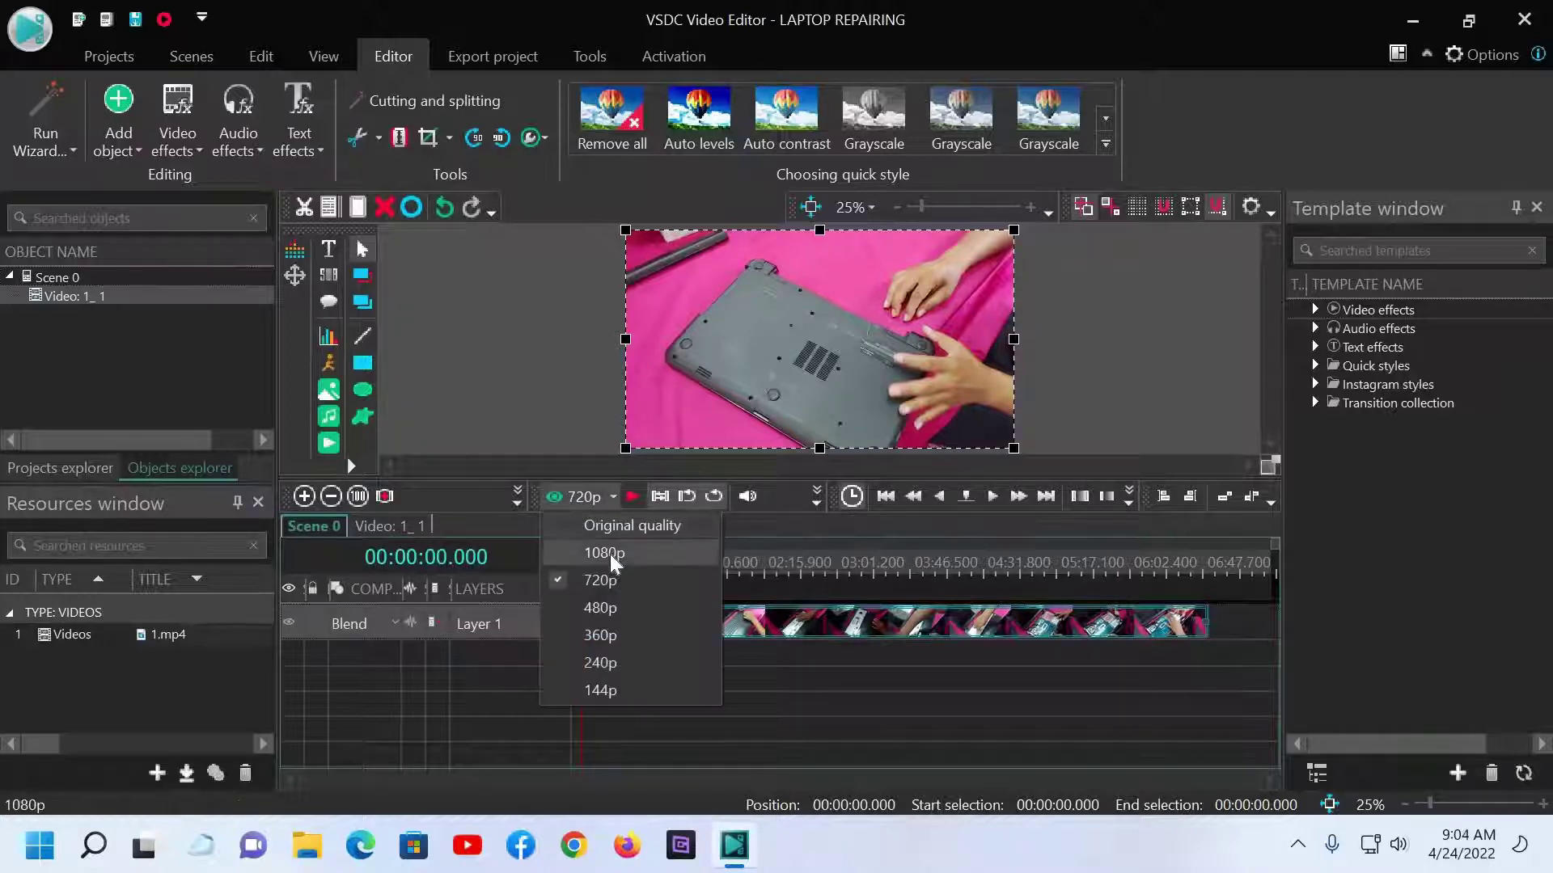
left_click(602, 550)
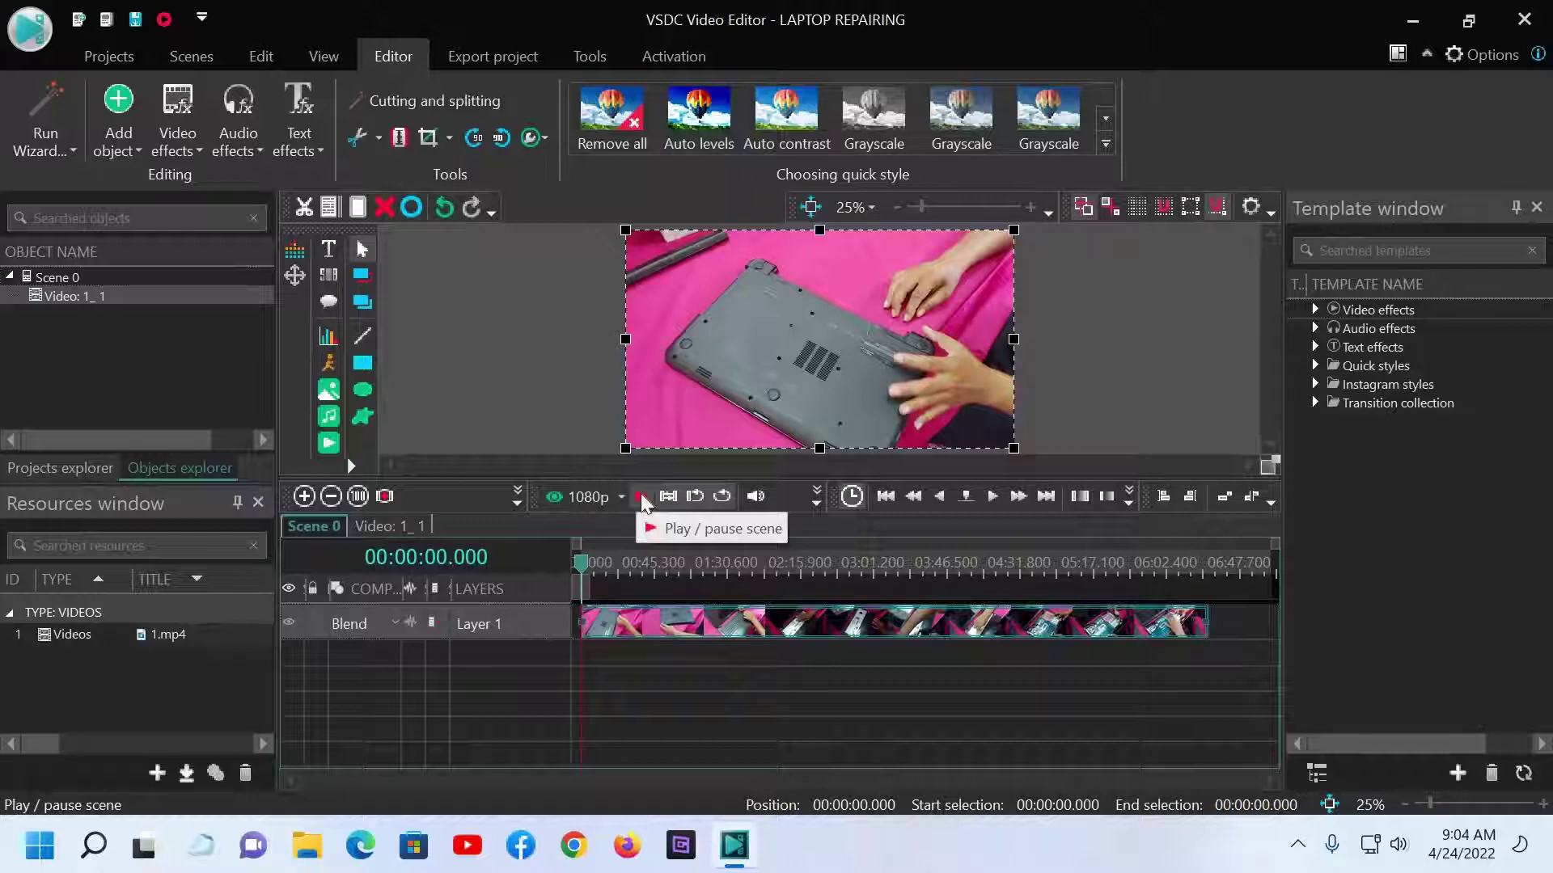
left_click(640, 498)
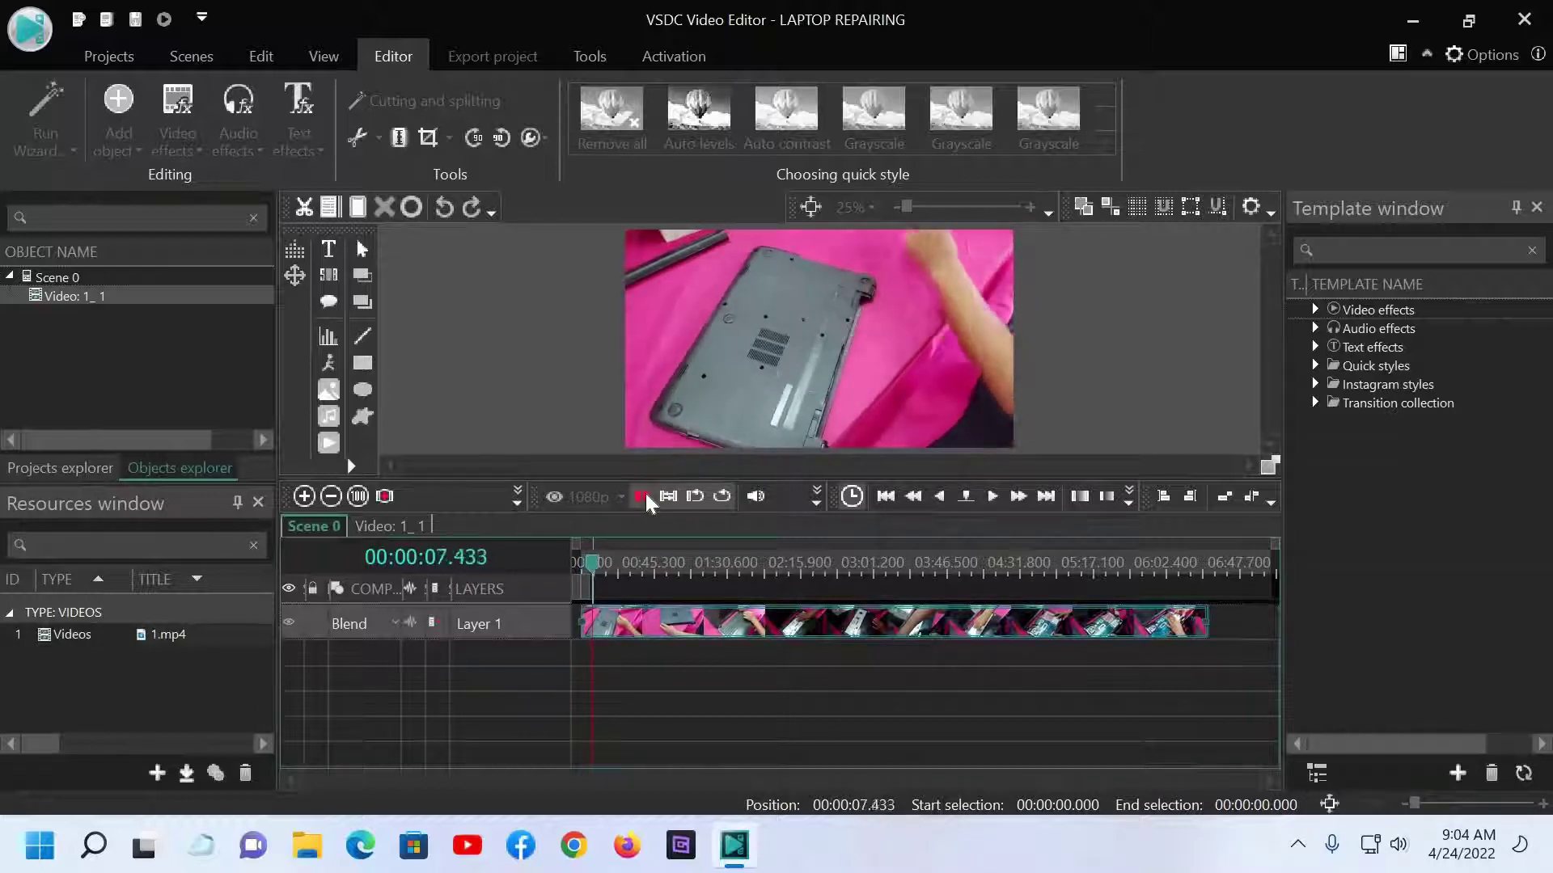
left_click(641, 497)
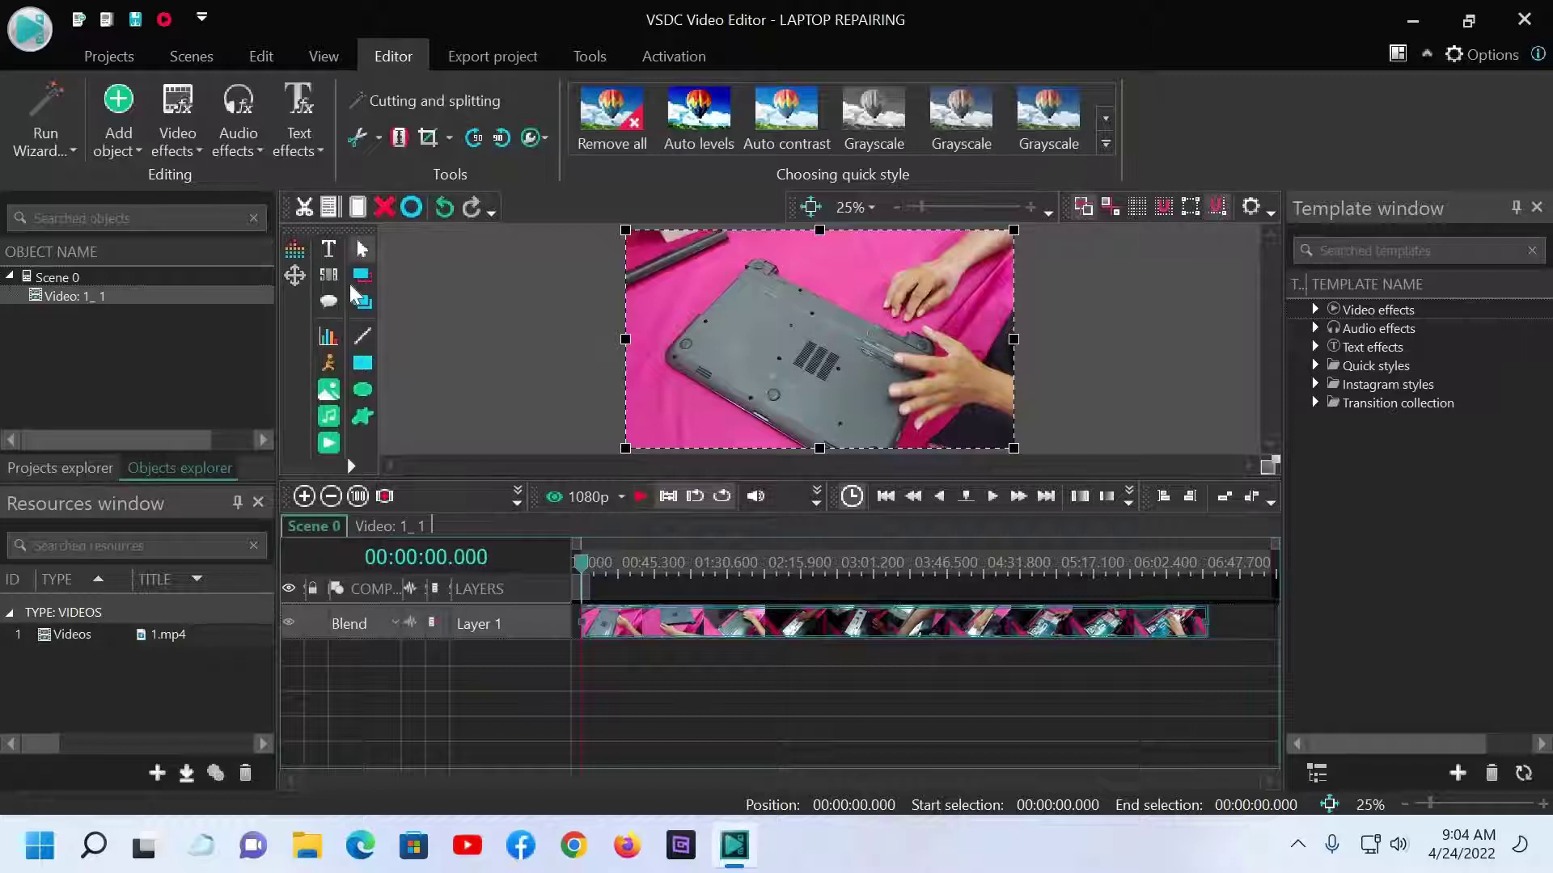
Apply the Gate audio filter to the video for the whole parent duration and preview the result
left_click(254, 154)
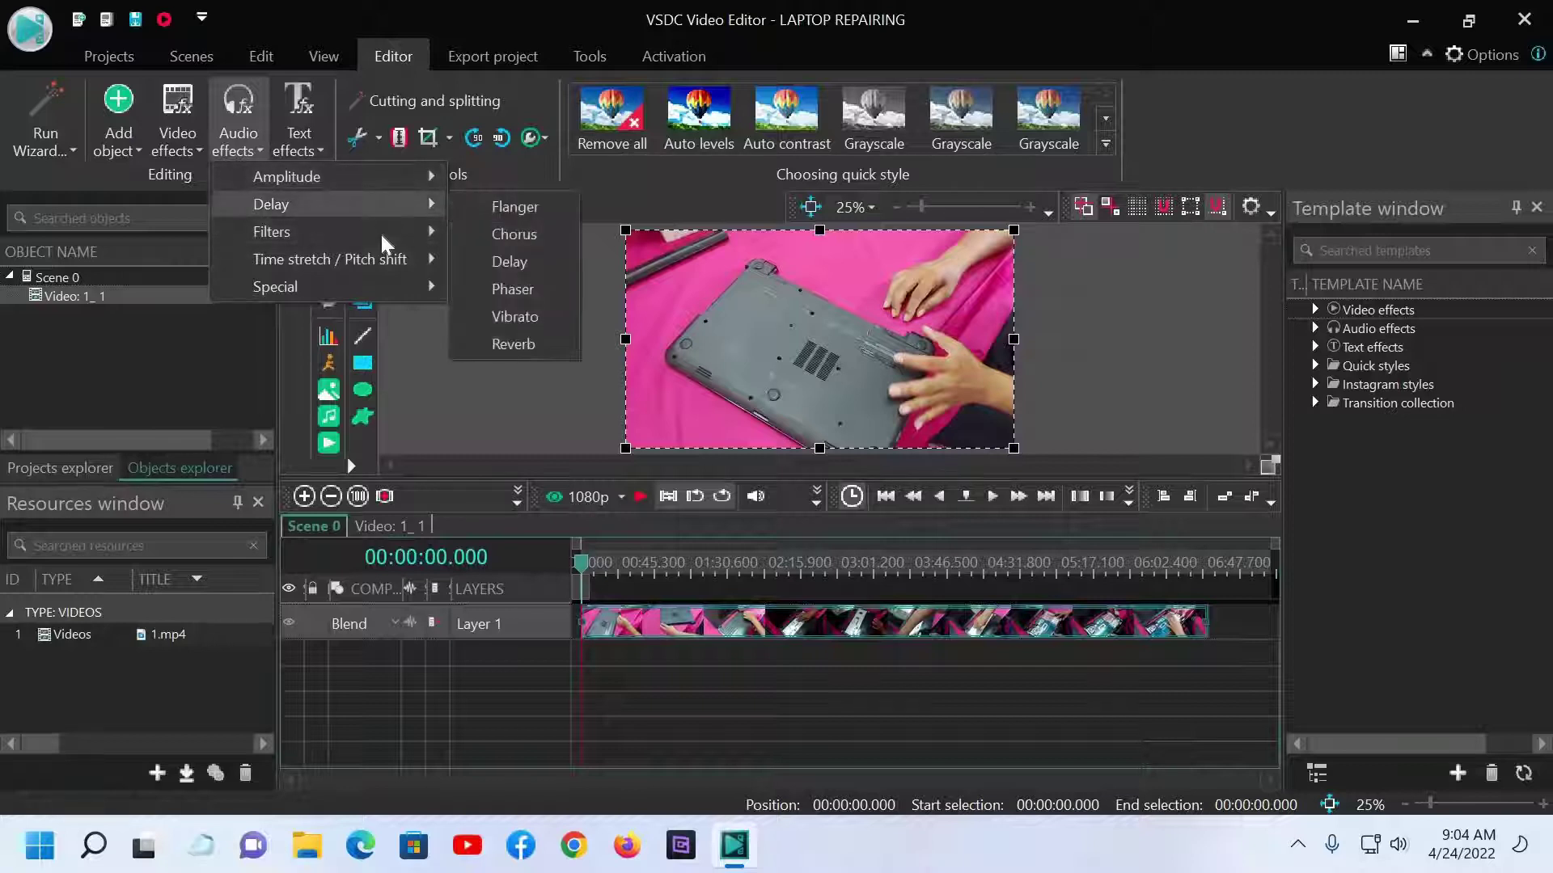
mouse_move(386, 243)
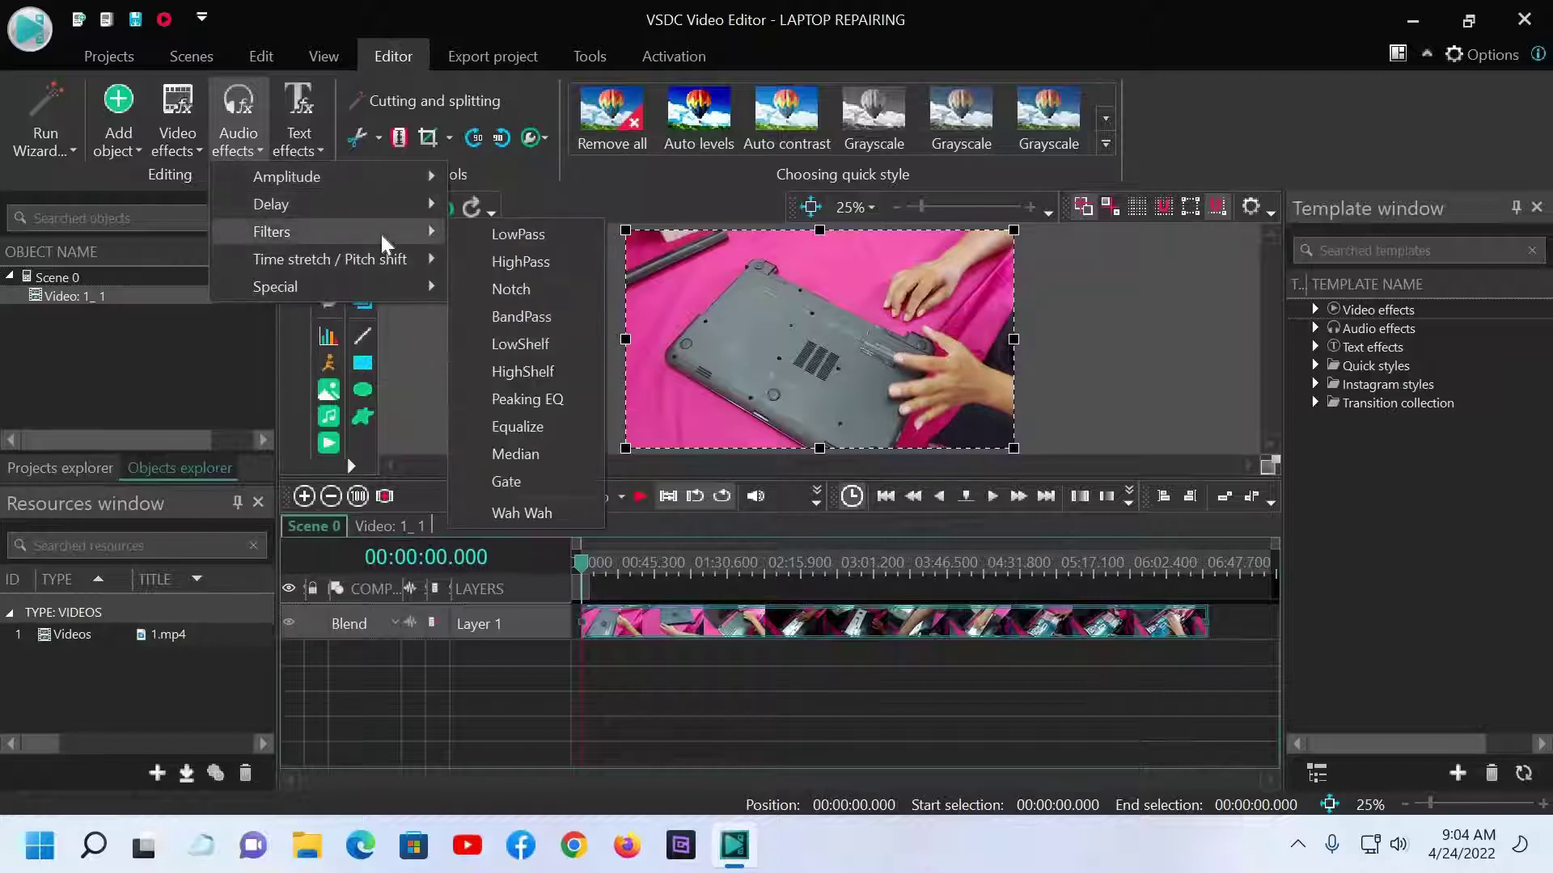
left_click(534, 483)
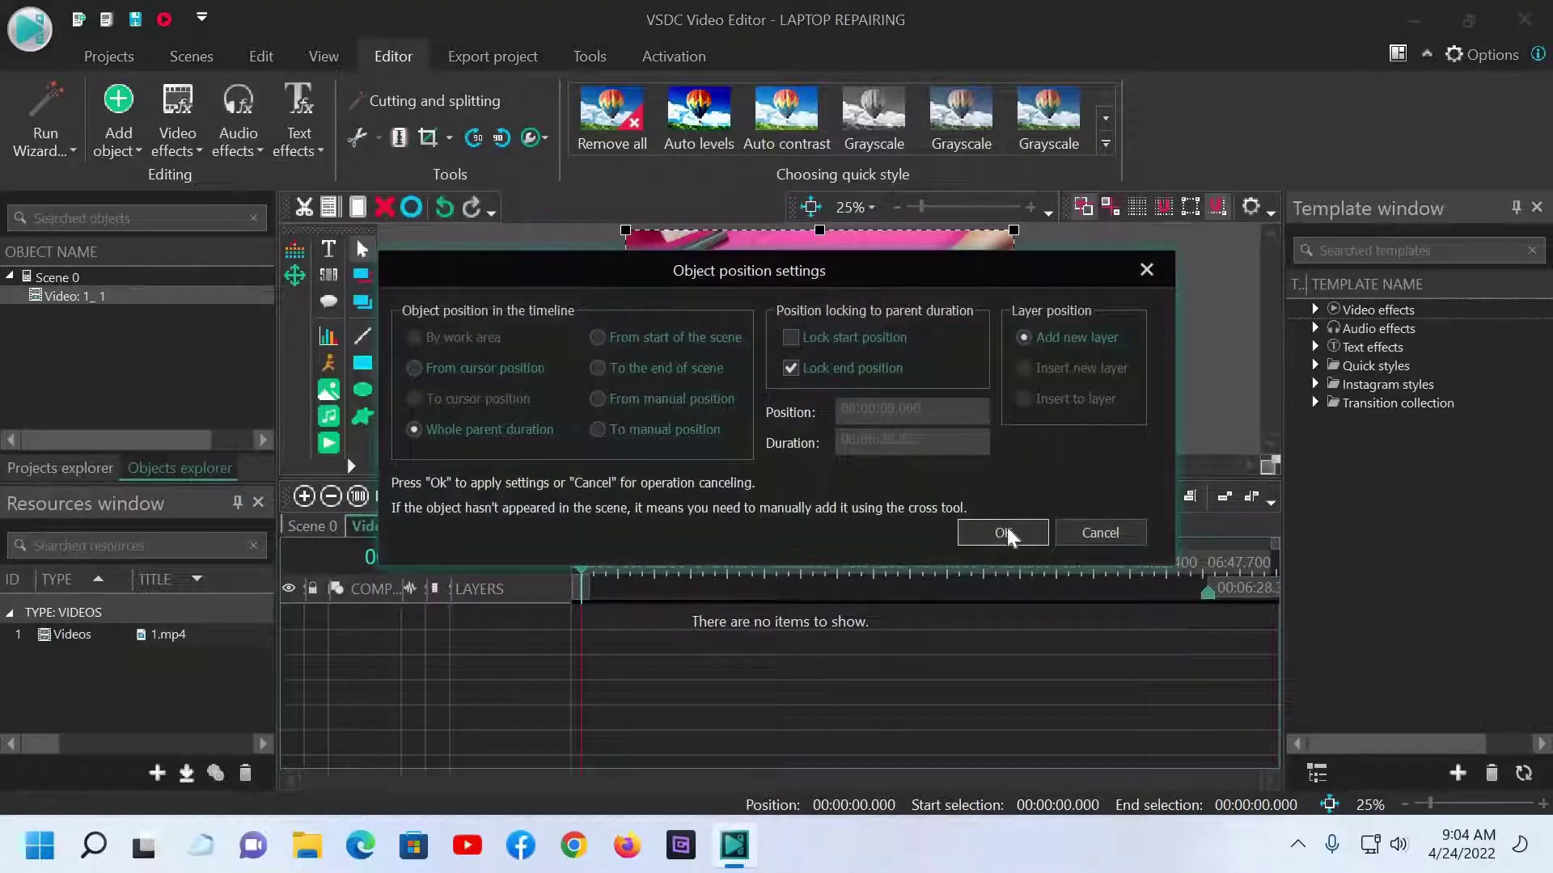
left_click(1003, 533)
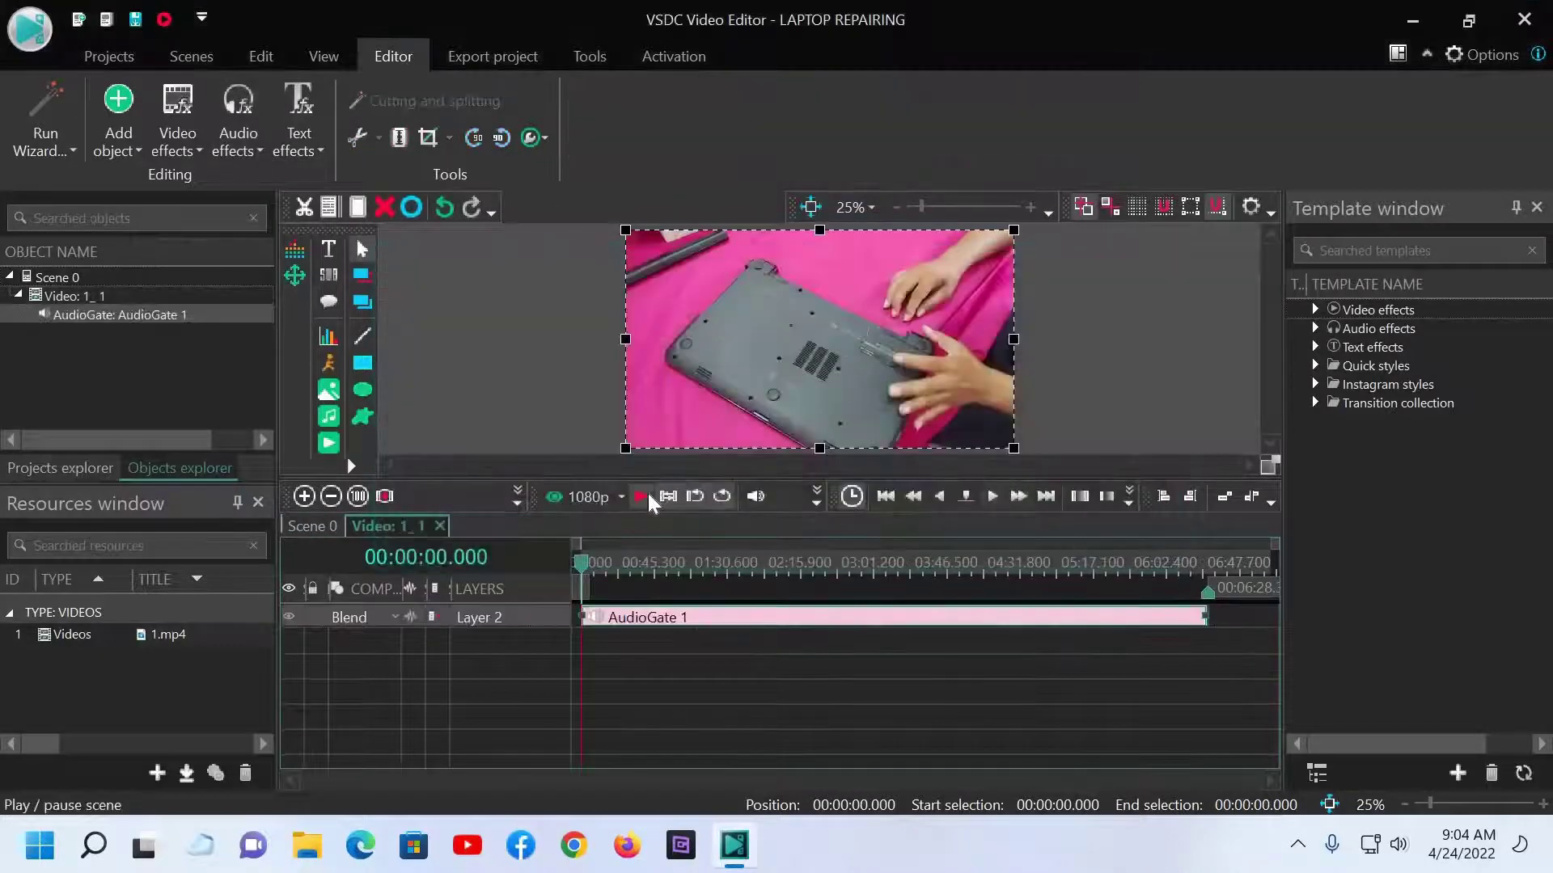
left_click(646, 495)
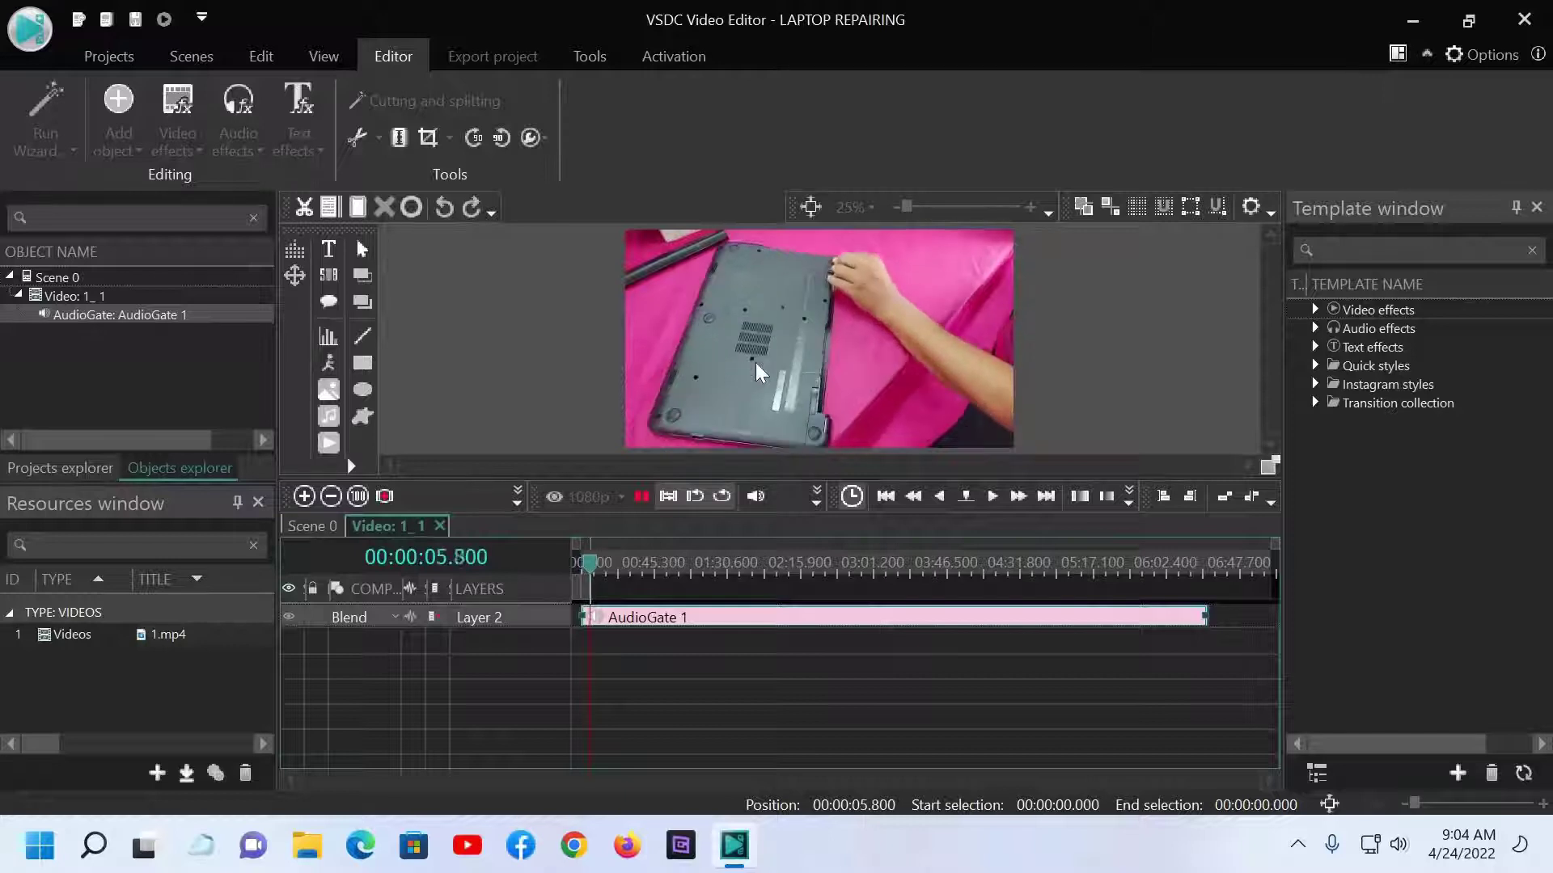
left_click(642, 495)
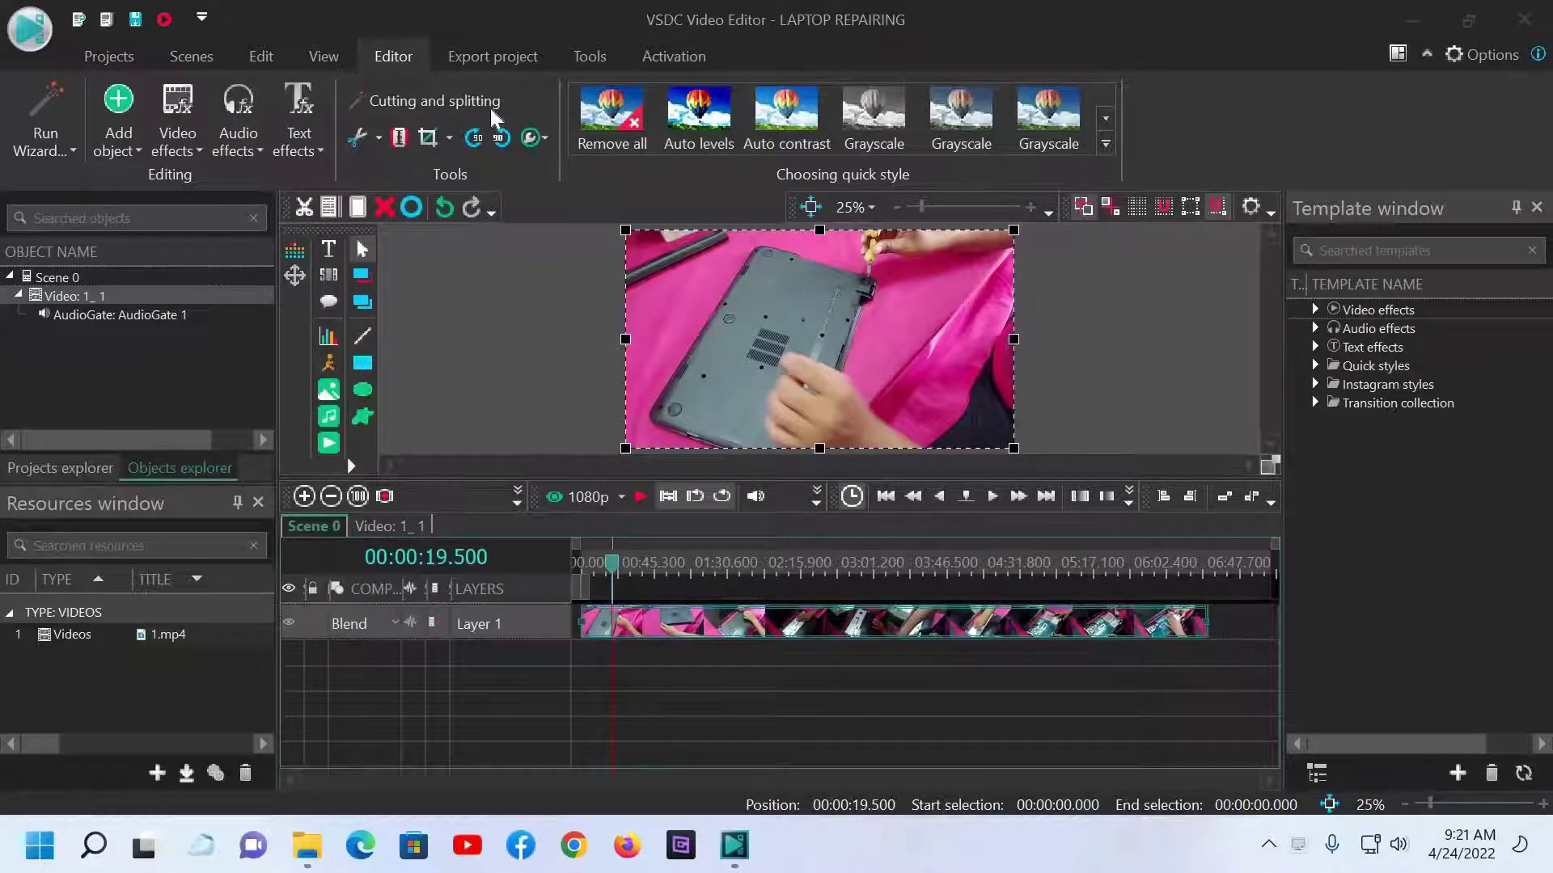
Split the video clip at 00:00:19.500 and again at 00:00:26.566
left_click(400, 139)
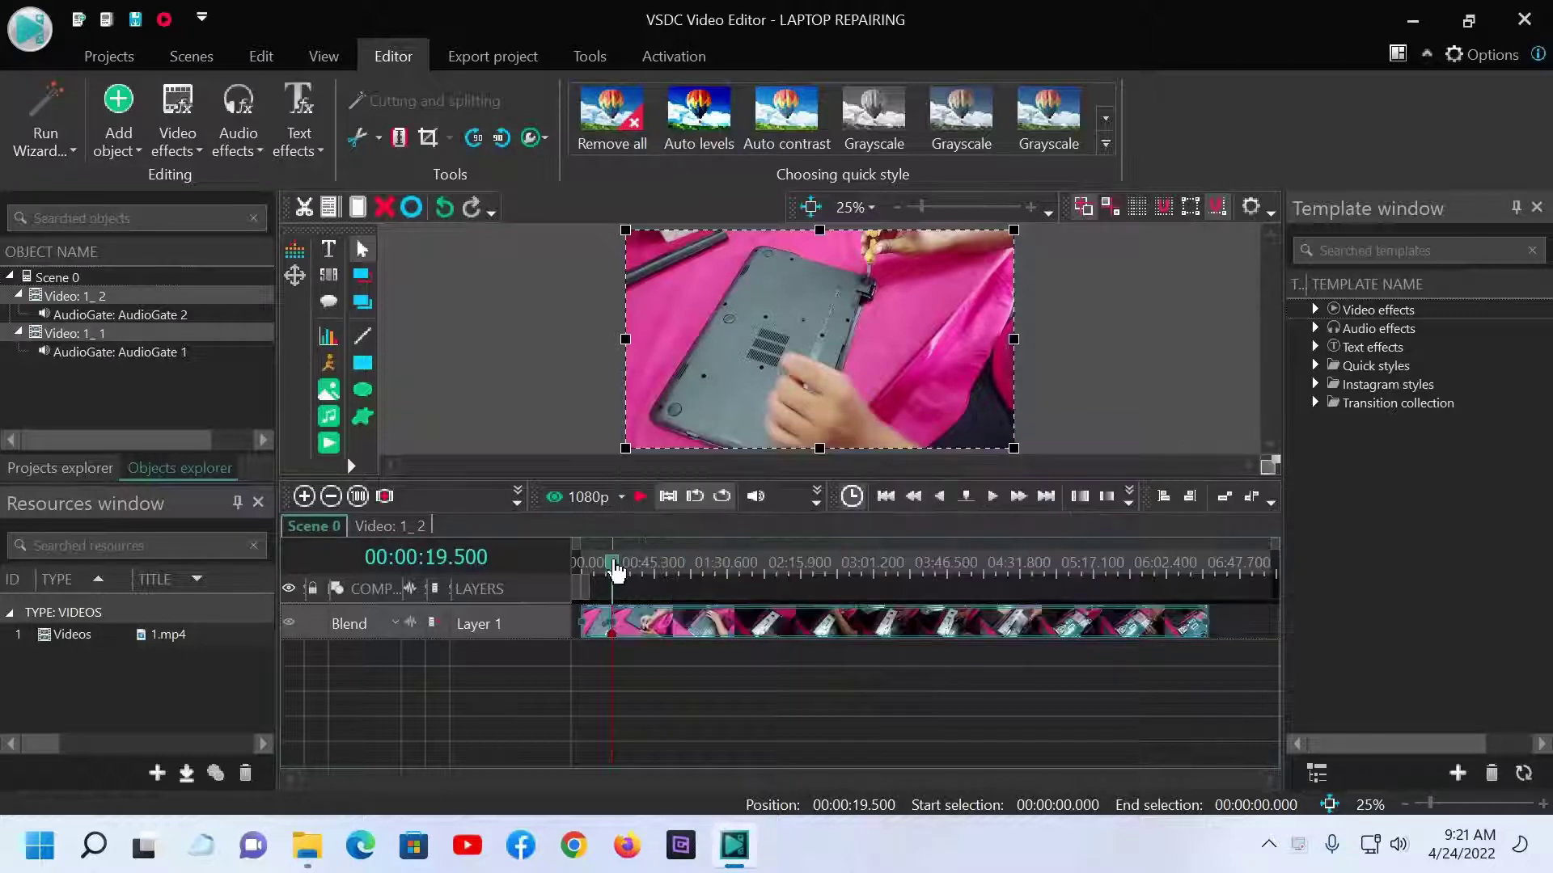
left_click_drag(621, 571, 619, 569)
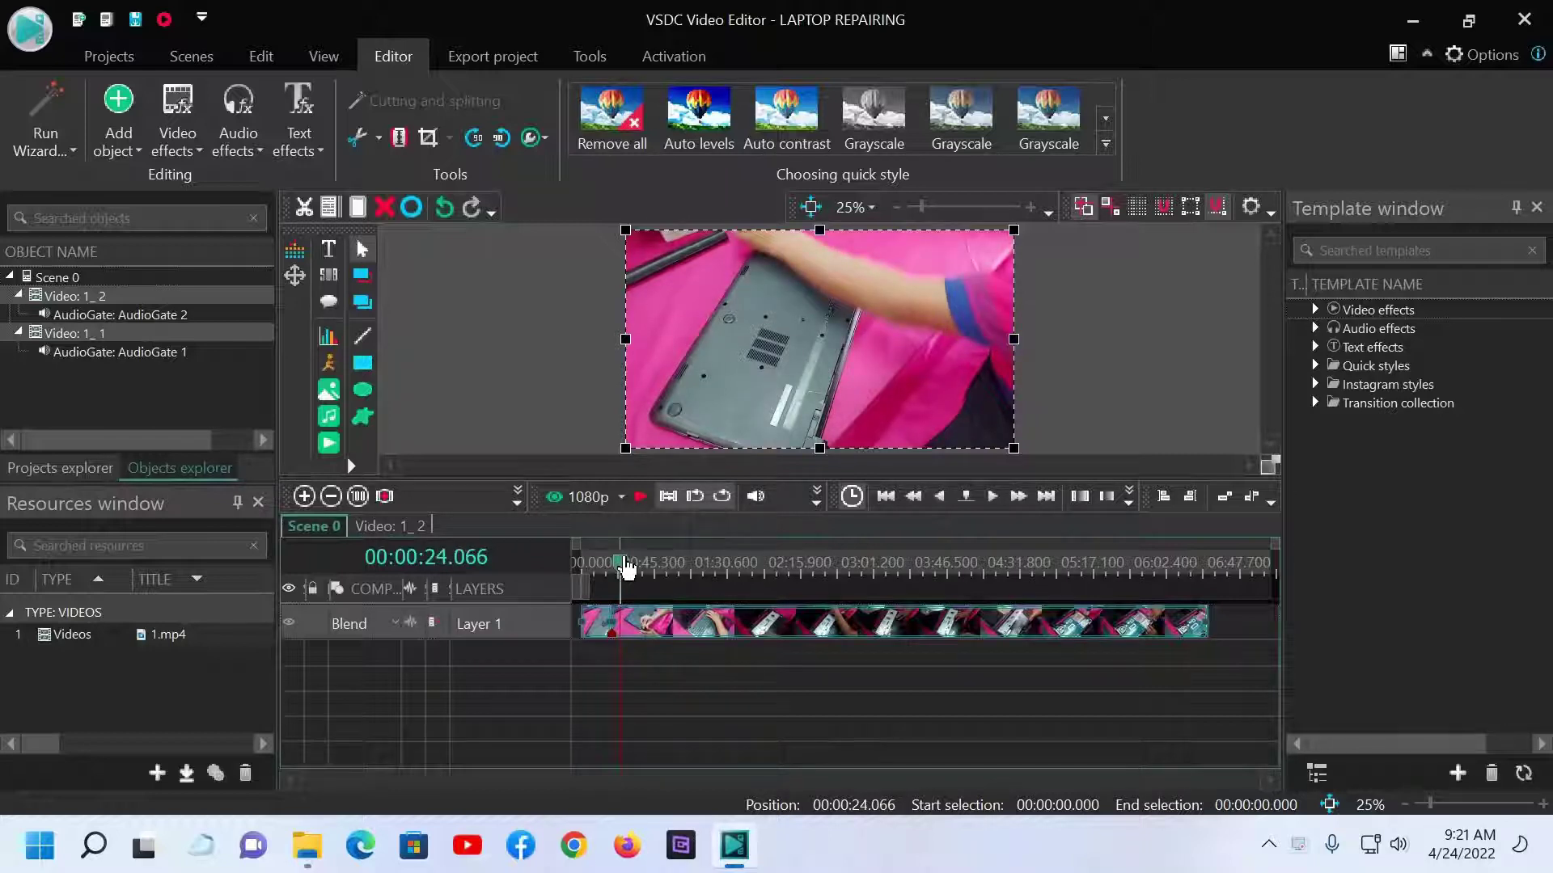
left_click(624, 566)
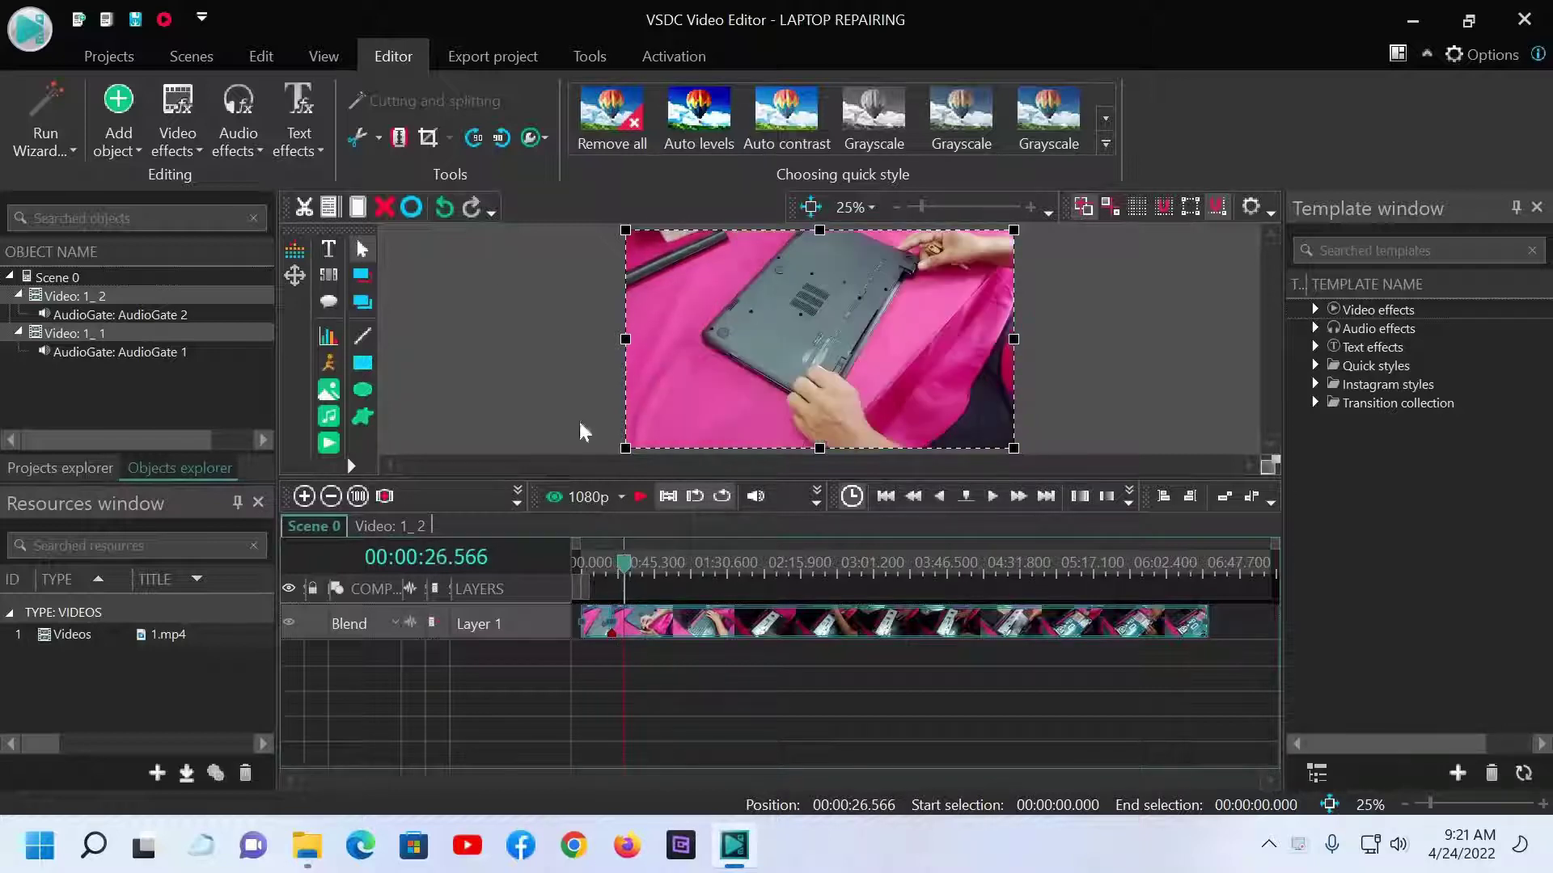
left_click(399, 136)
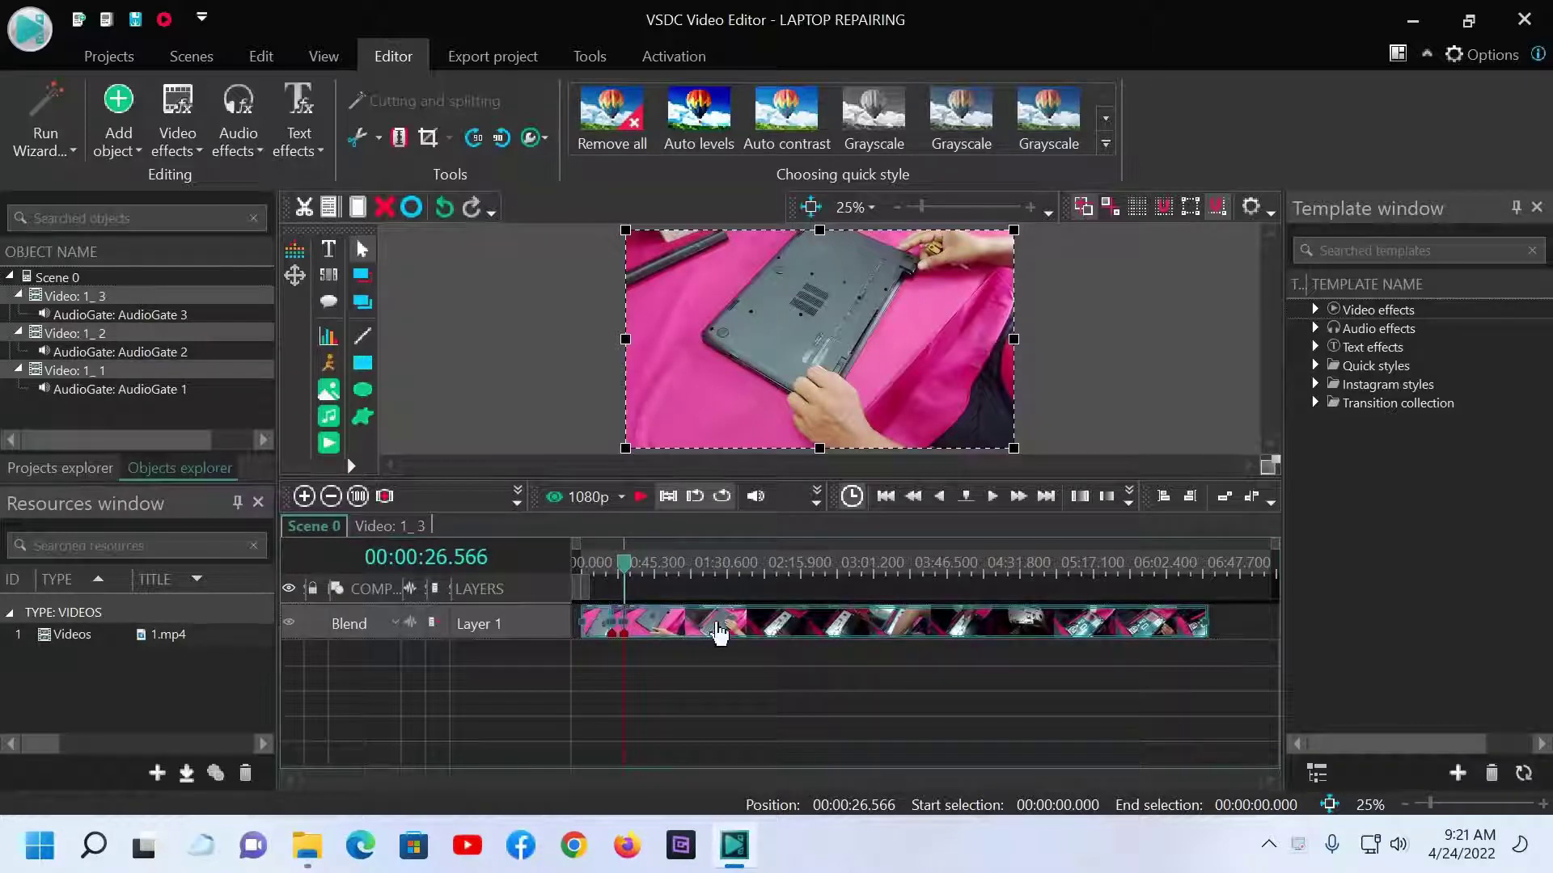
Move the last and first segments of the split clip onto a separate layer below the middle segment
left_click(727, 647)
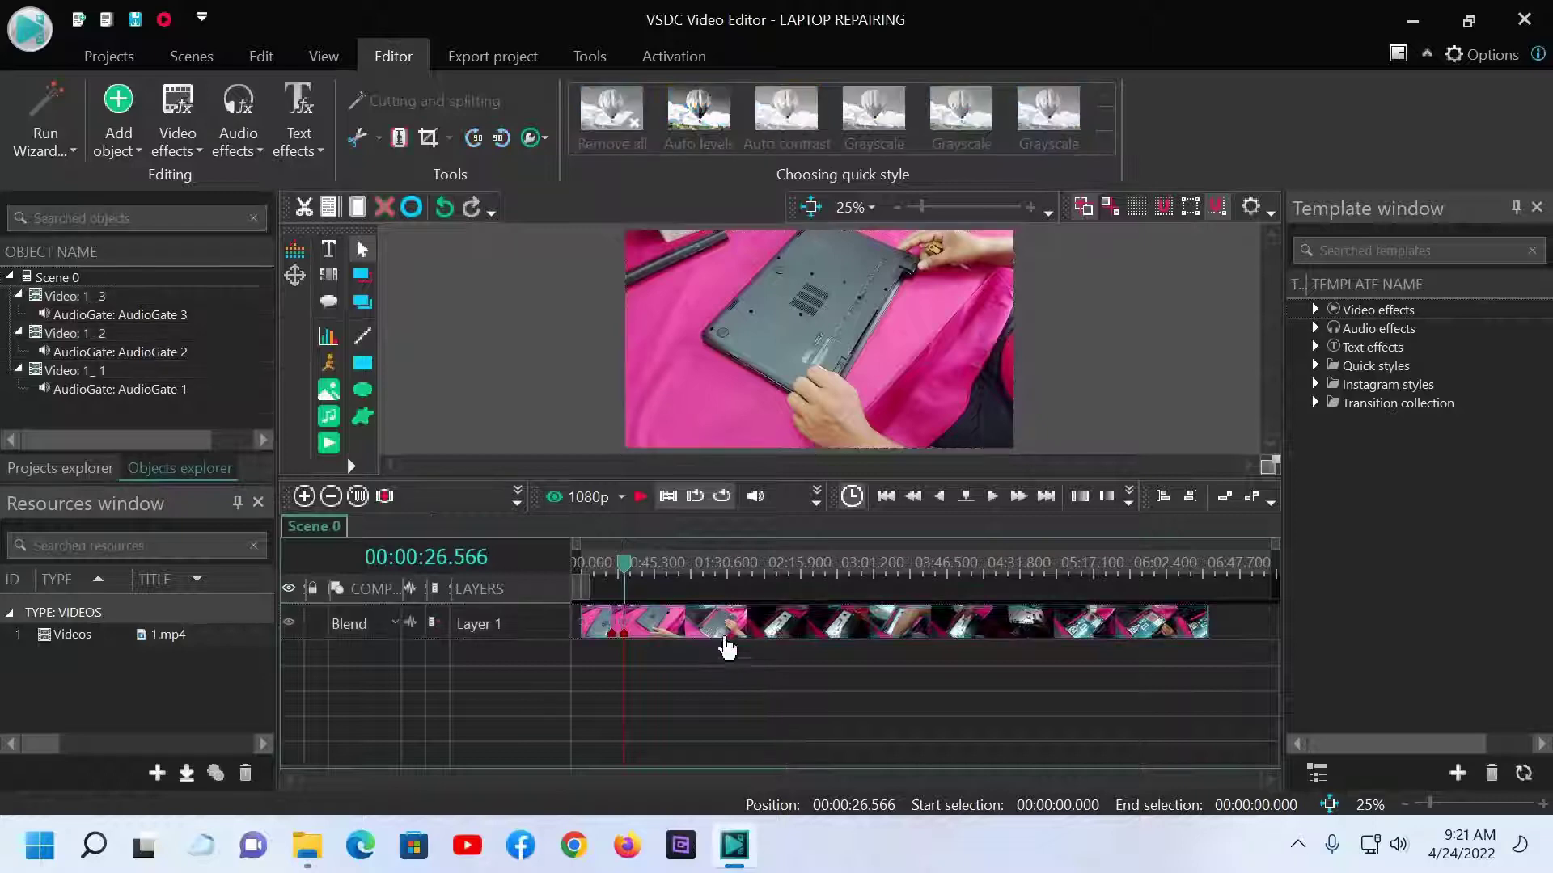
key("ctrl+z")
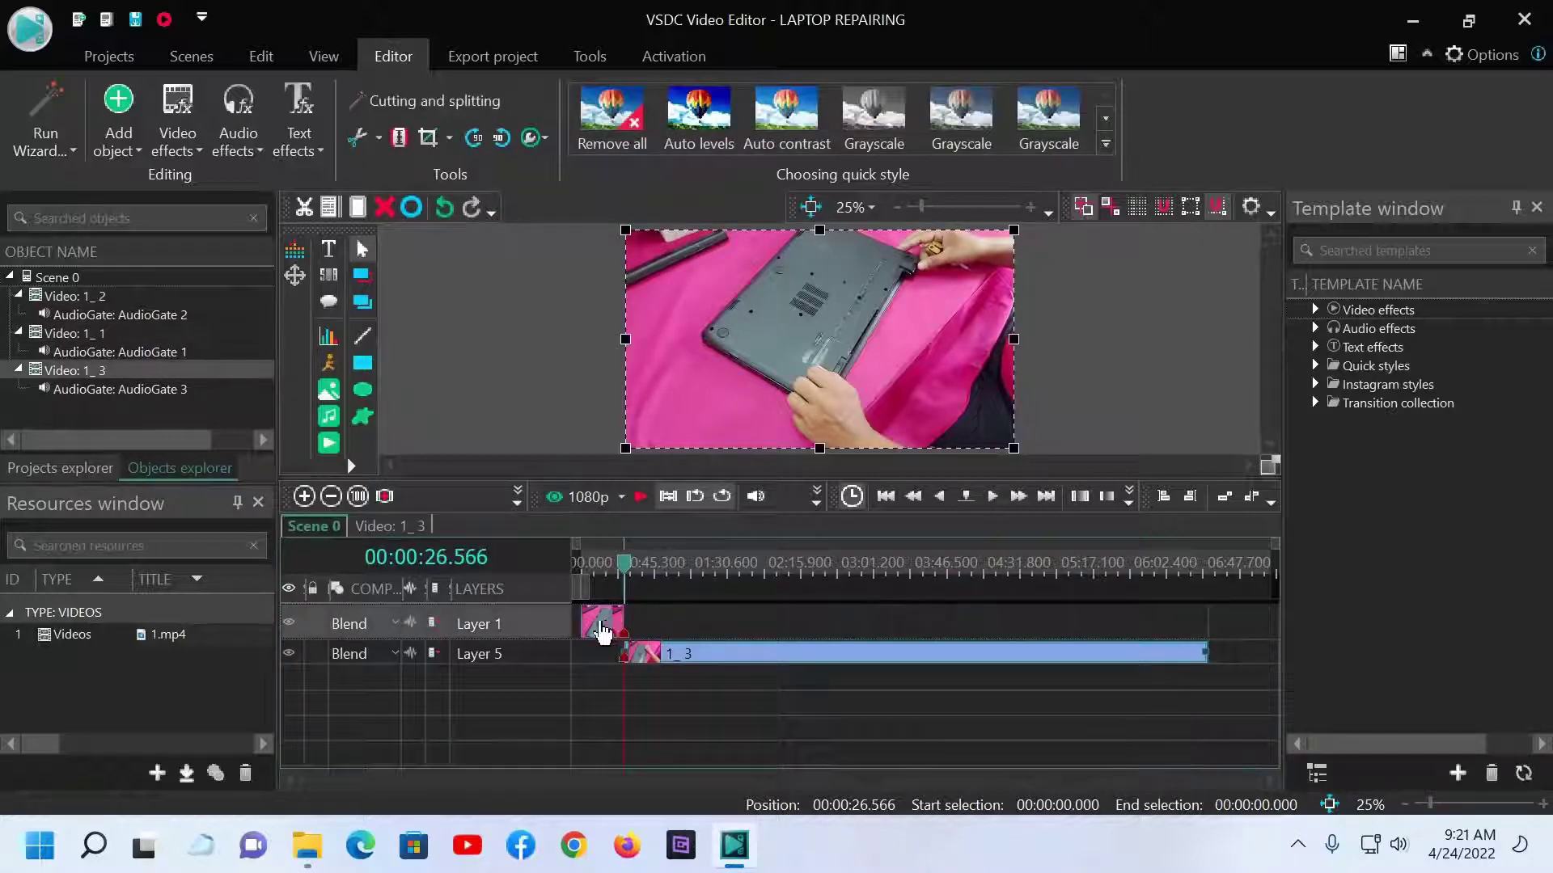
key("ctrl+z")
key("ctrl+z")
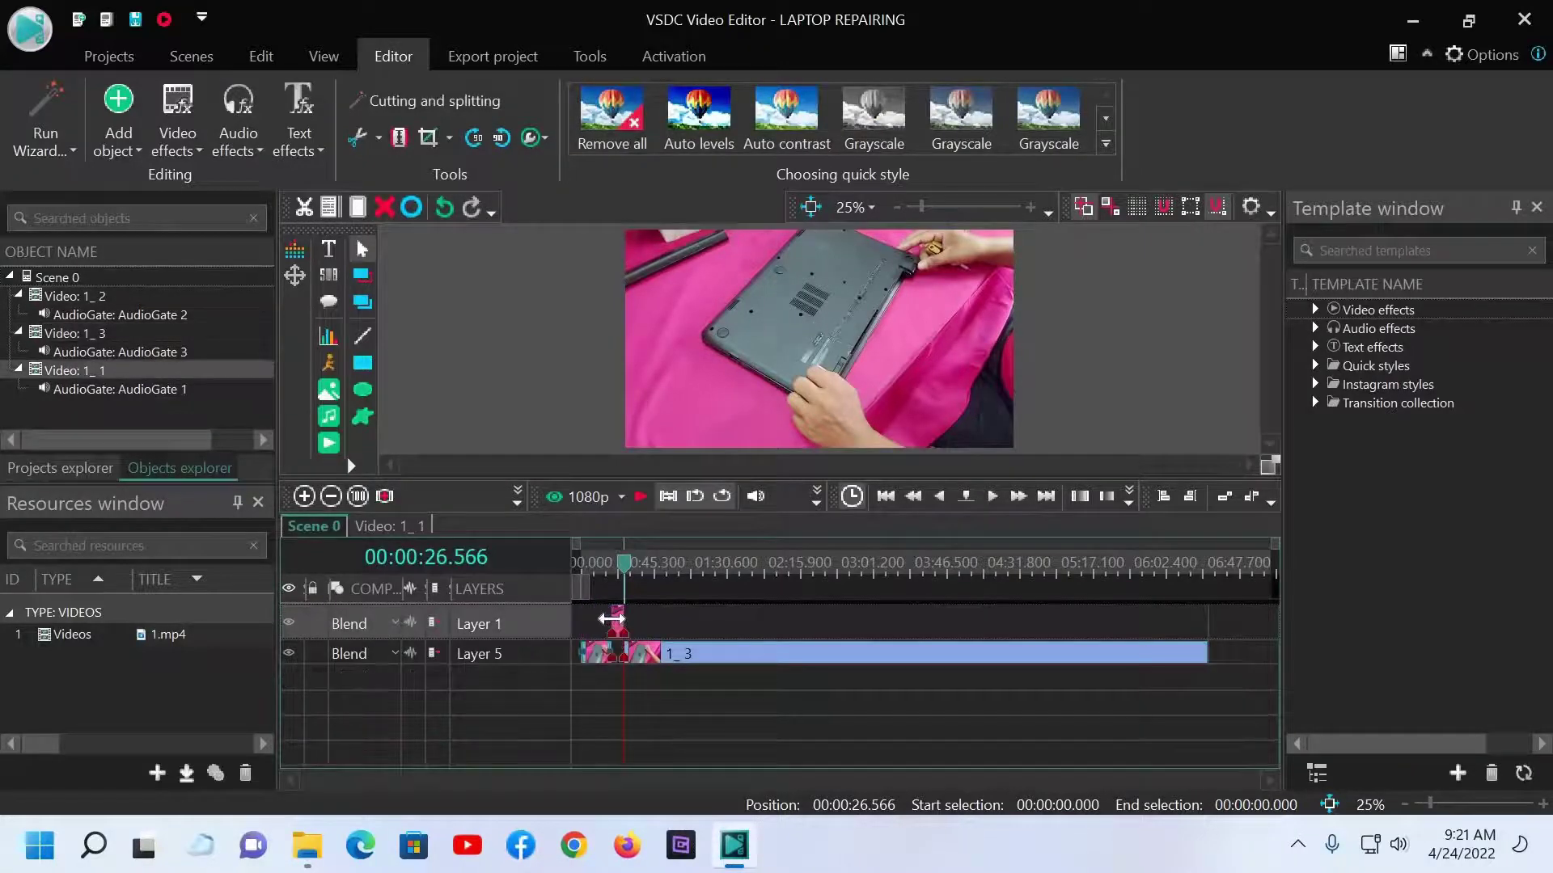
Delete the short middle segment between the two cuts
right_click(616, 627)
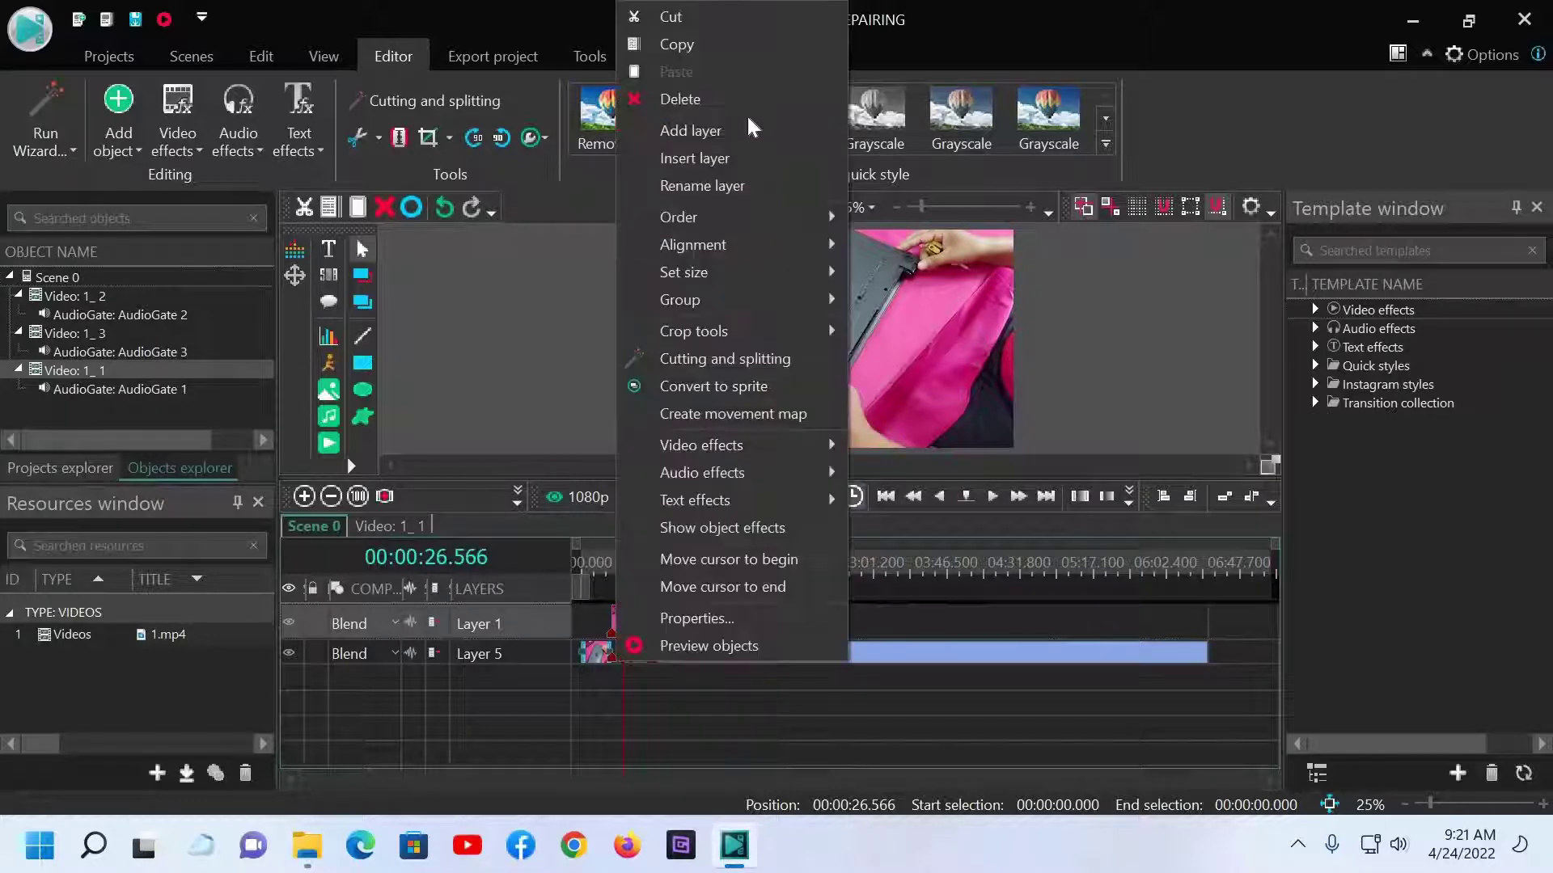
left_click(621, 631)
right_click(618, 623)
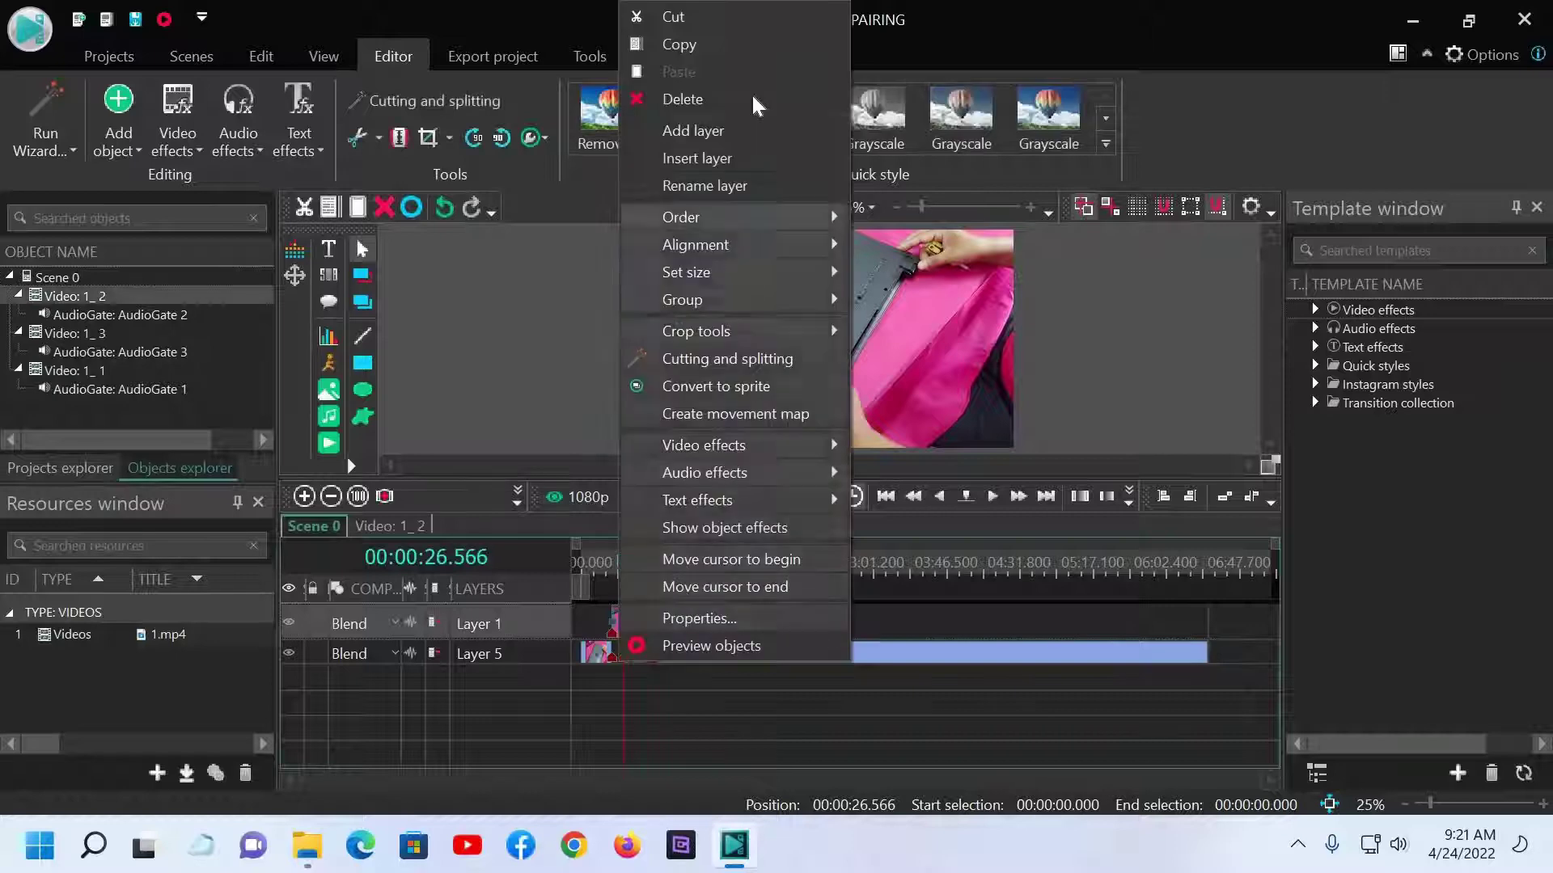
left_click(751, 95)
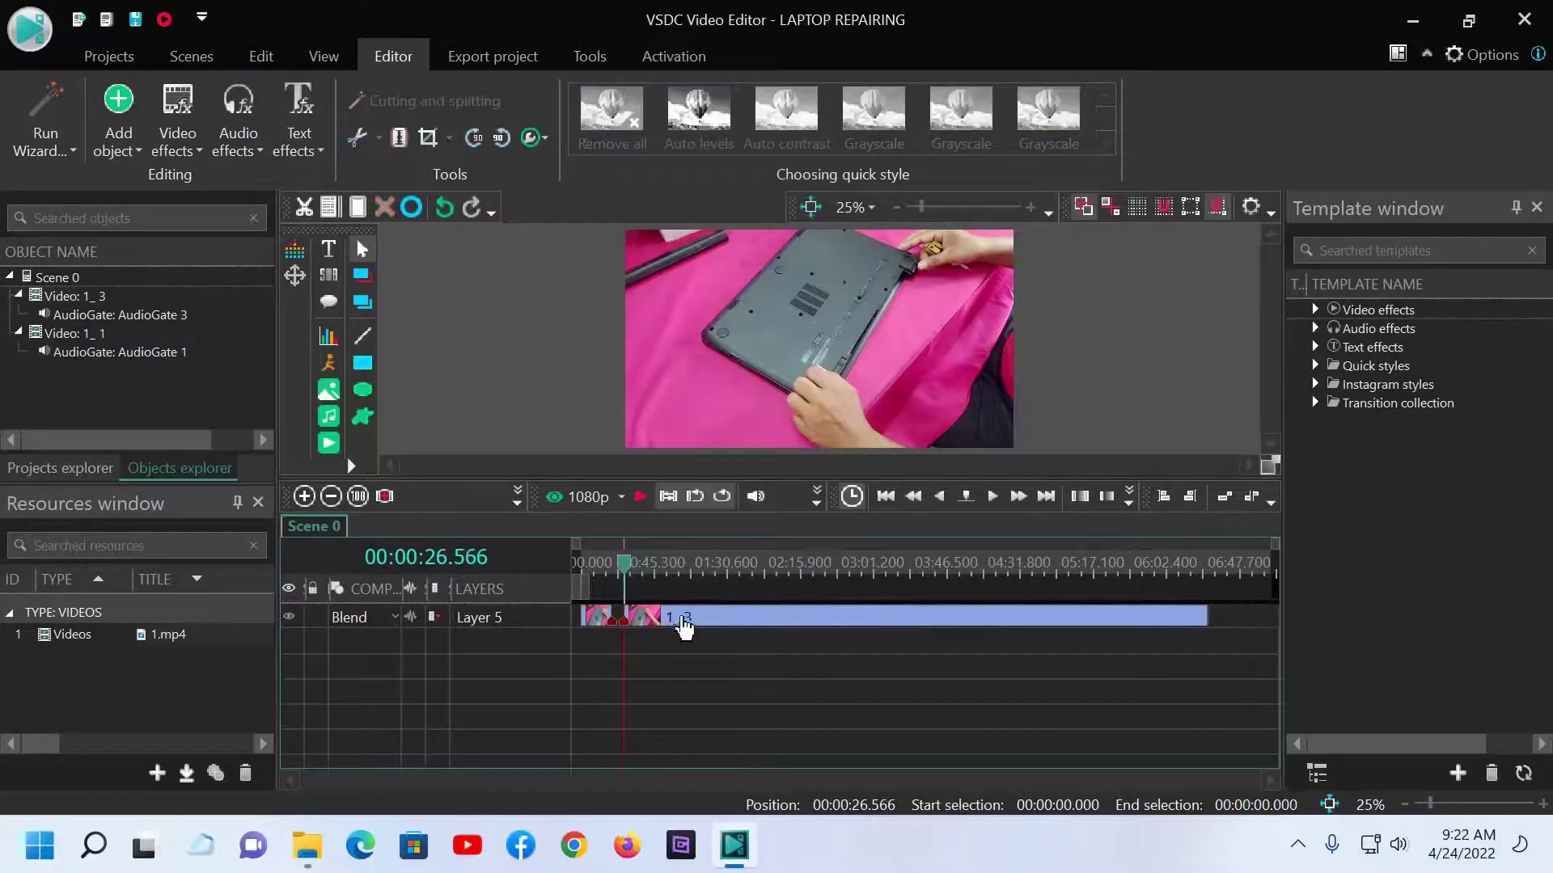
Move the long remaining segment back against the first one to close the gap, and play the scene from 00:00:16.200
left_click(683, 622)
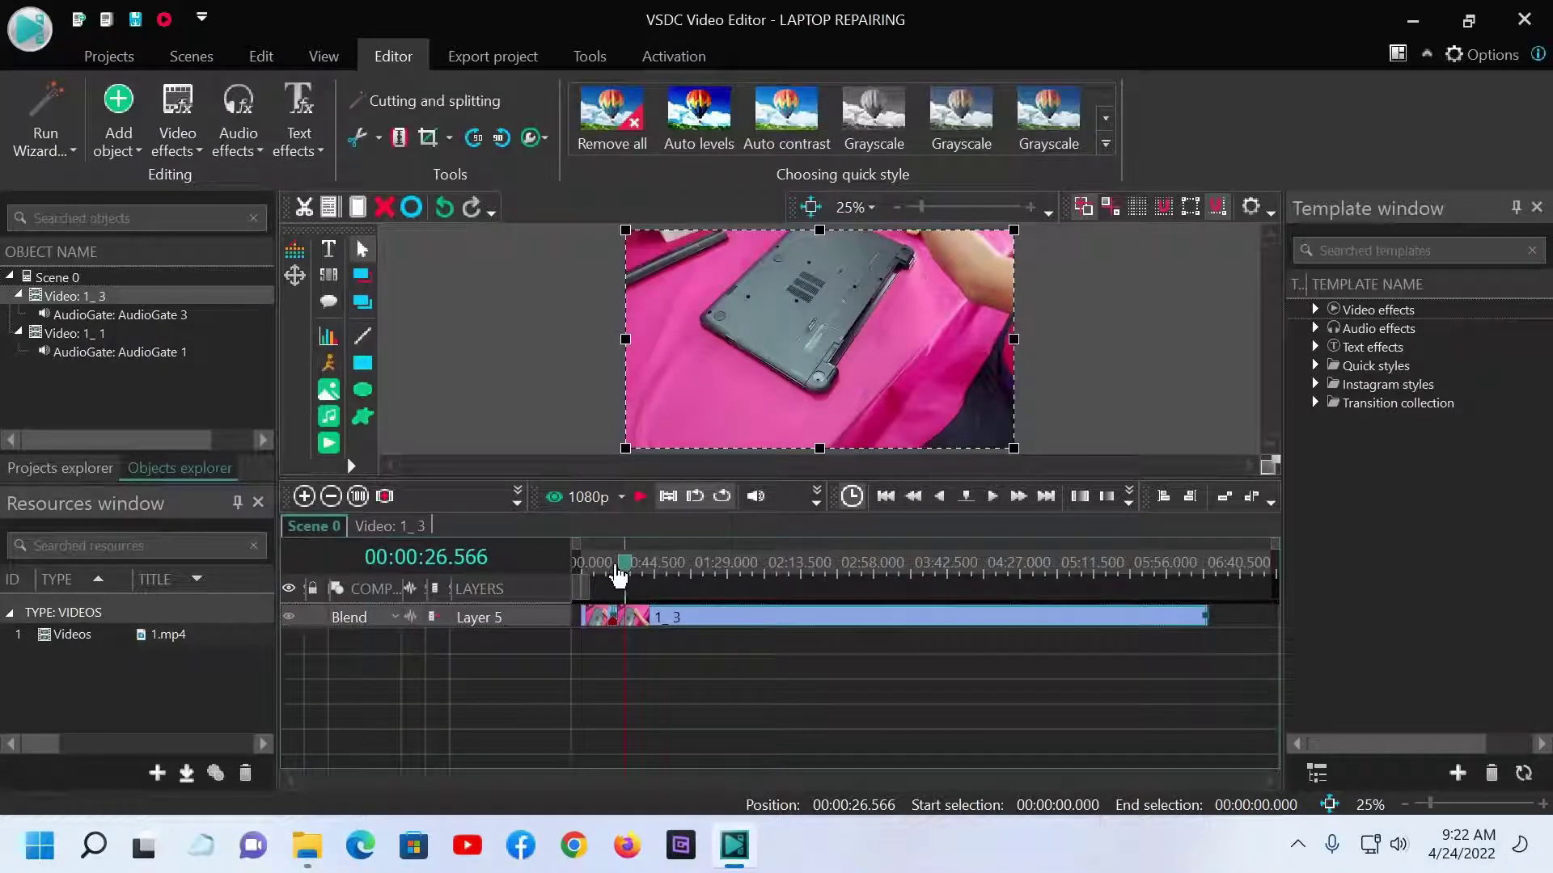
left_click(639, 497)
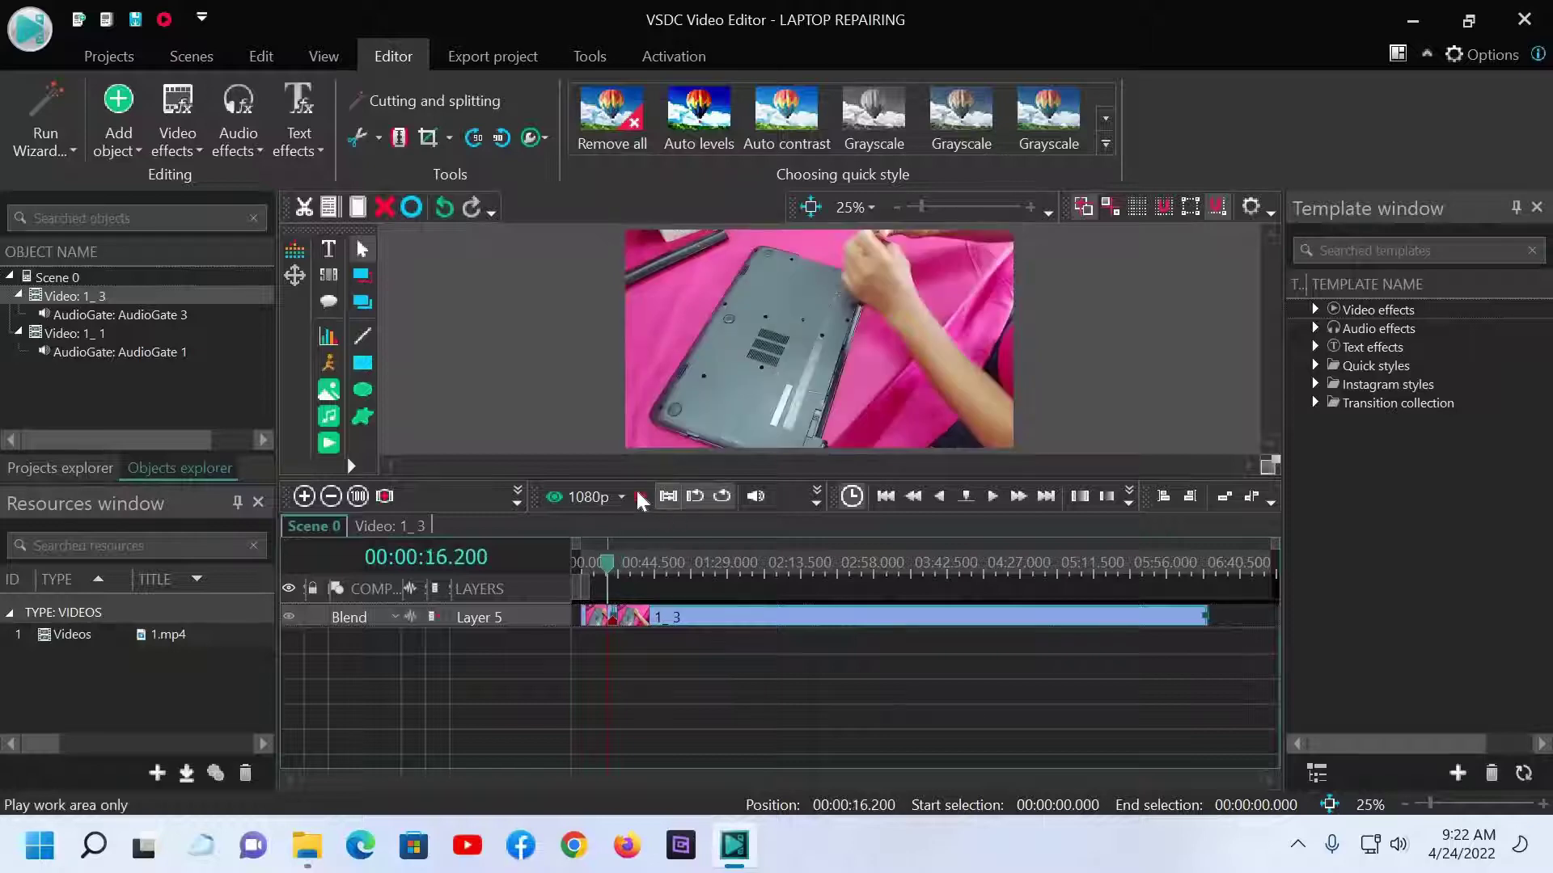
Preview the scene at 1080p in a separate player, checking several points through to about 05:25, and close it
left_click(638, 497)
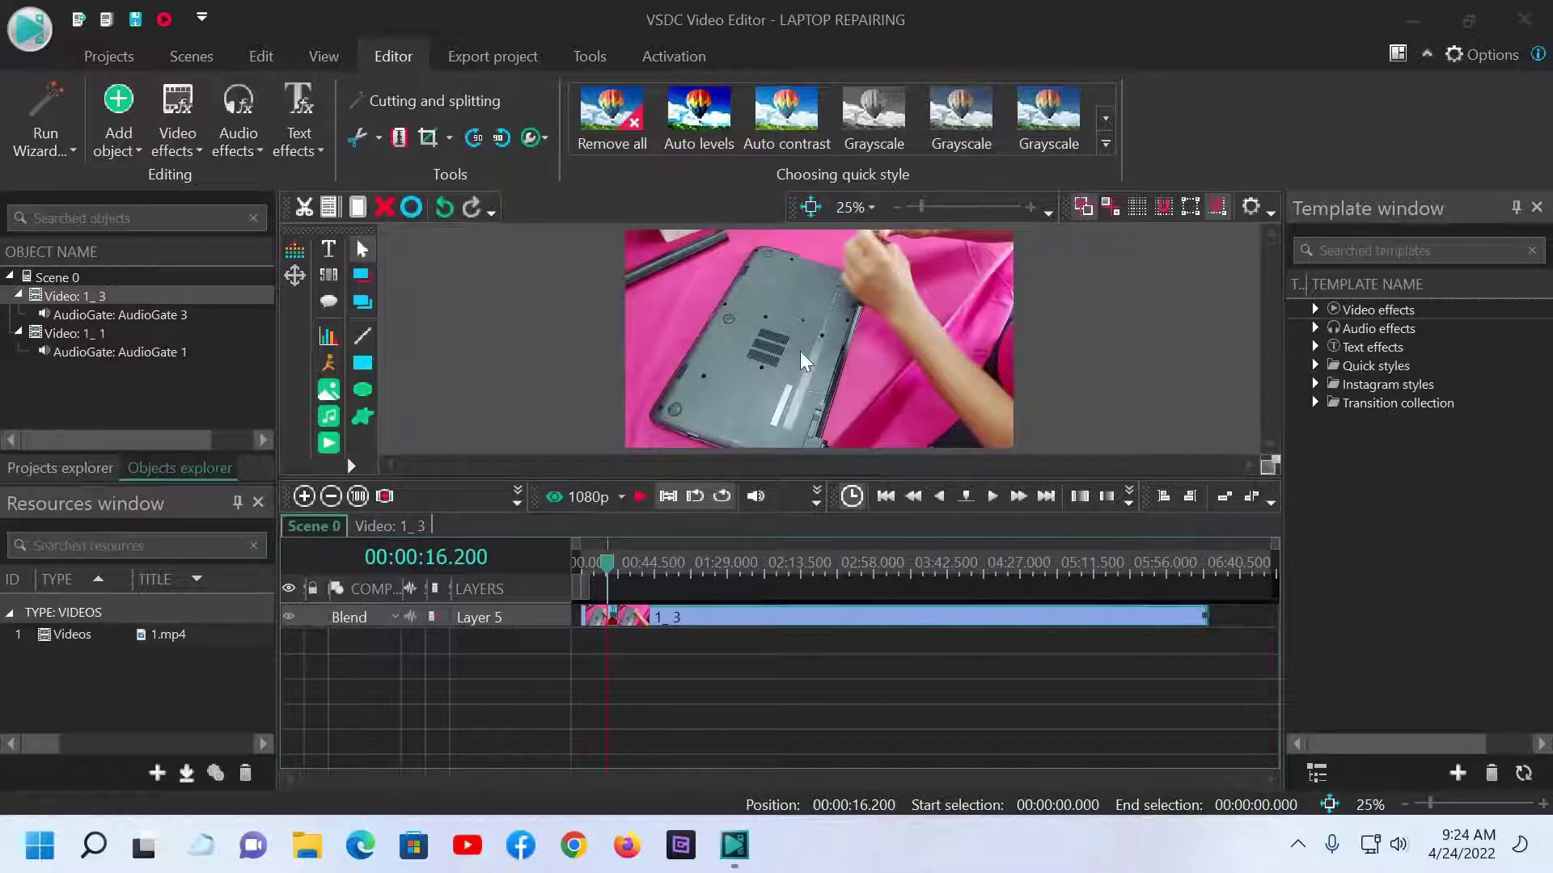
left_click(590, 496)
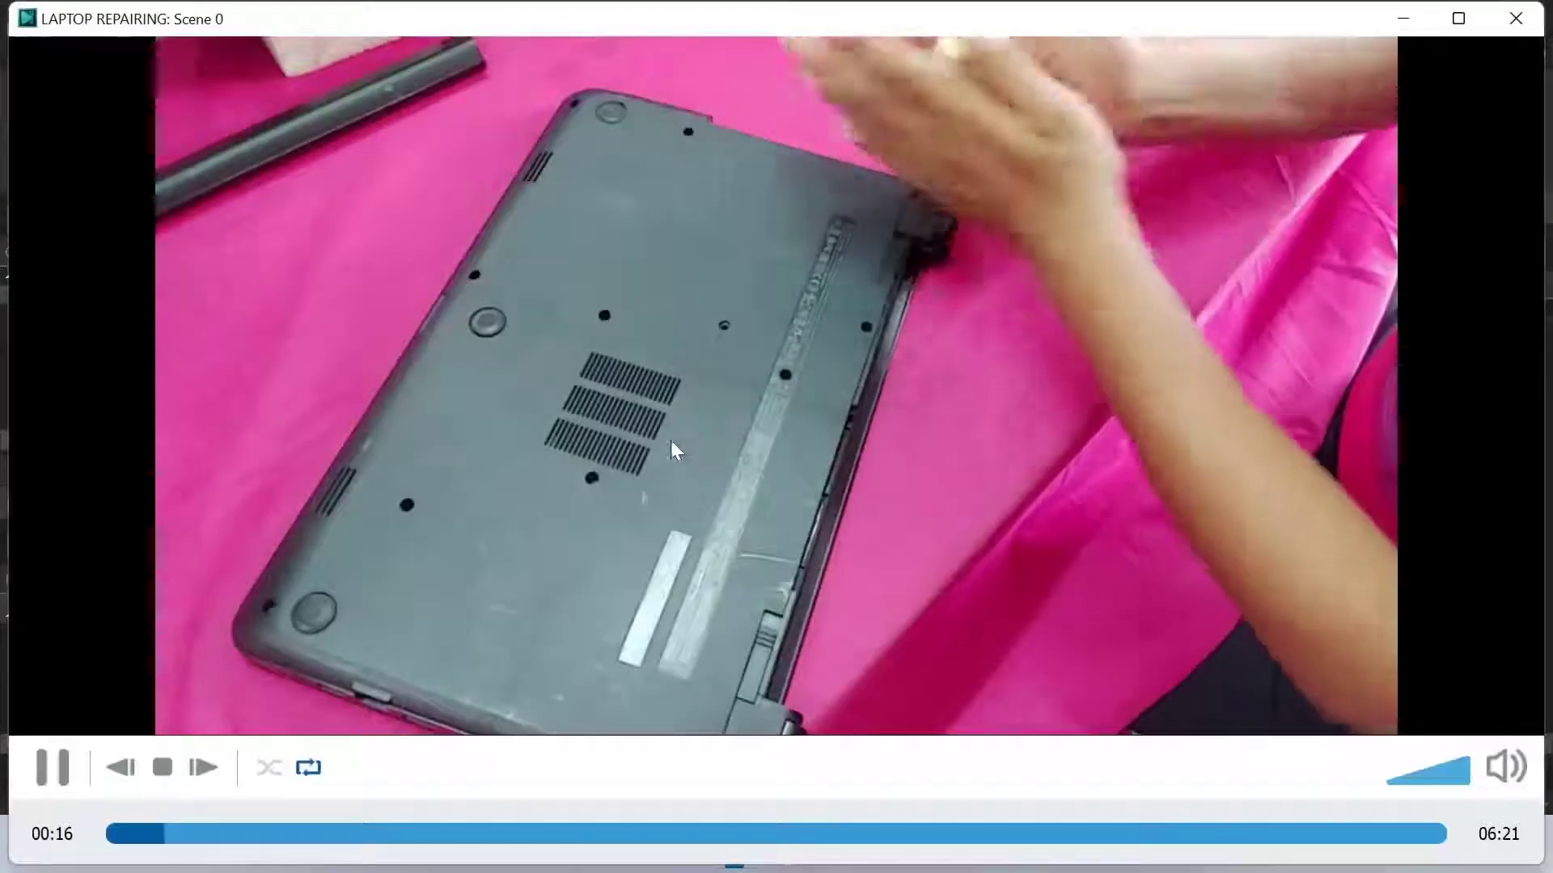
left_click(215, 836)
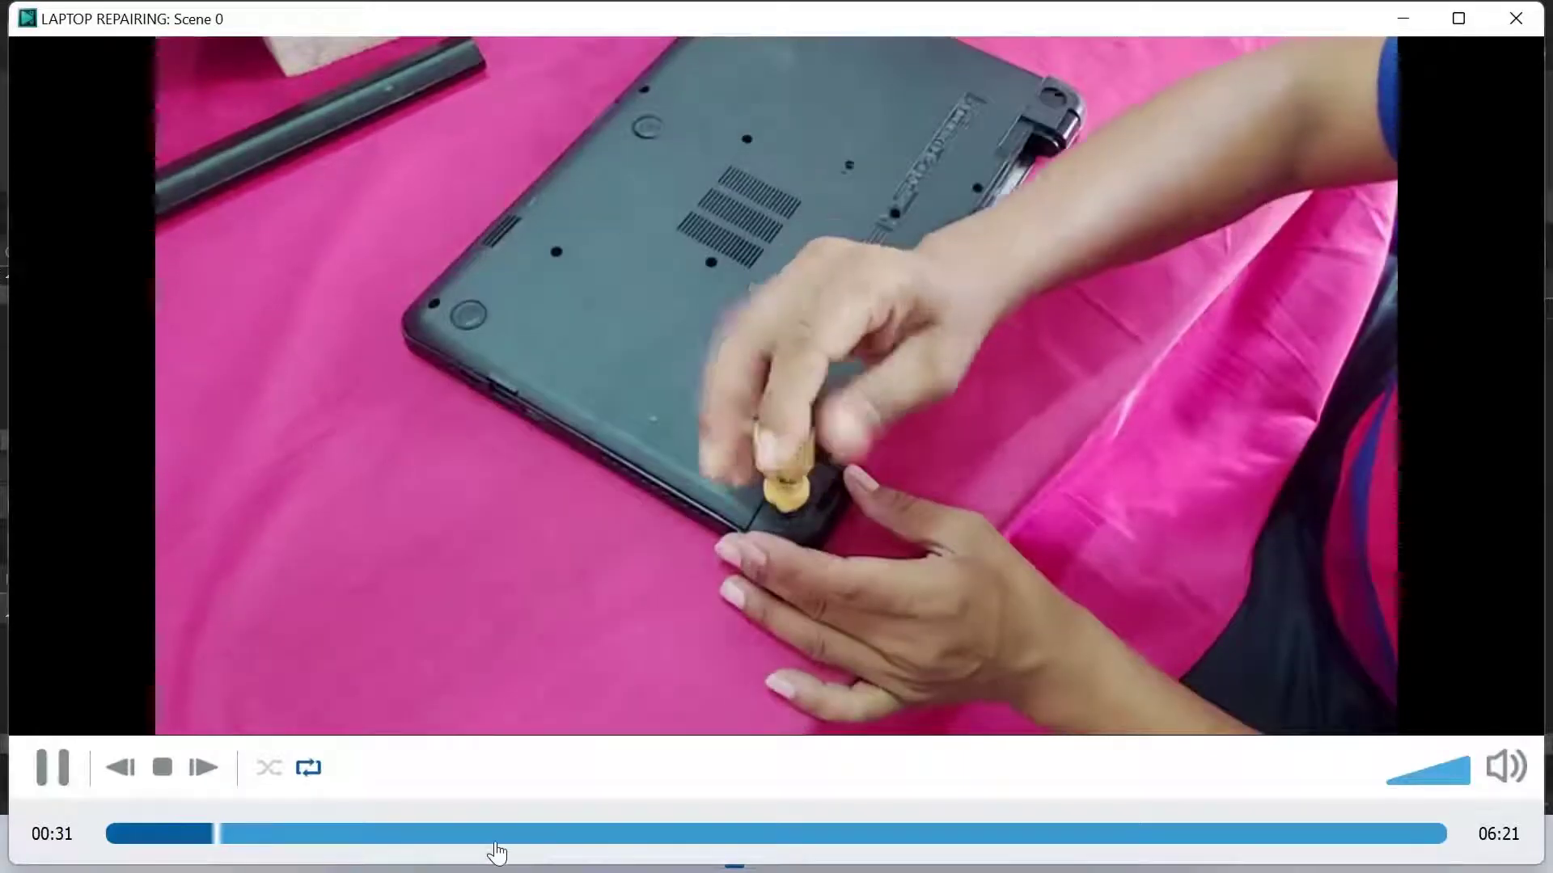
left_click(506, 844)
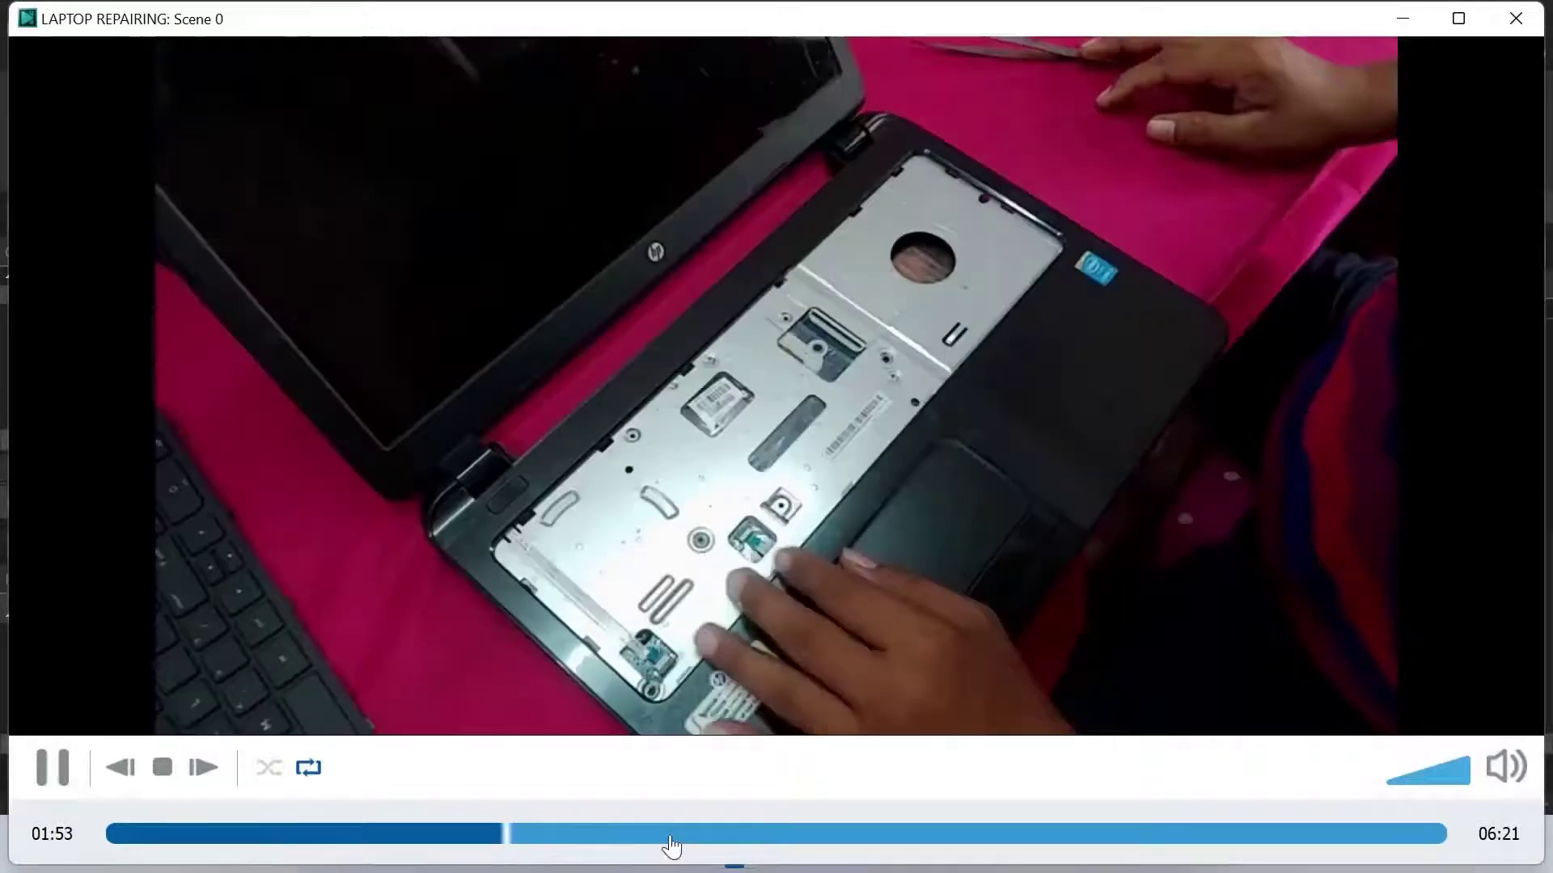
left_click(766, 854)
left_click(893, 851)
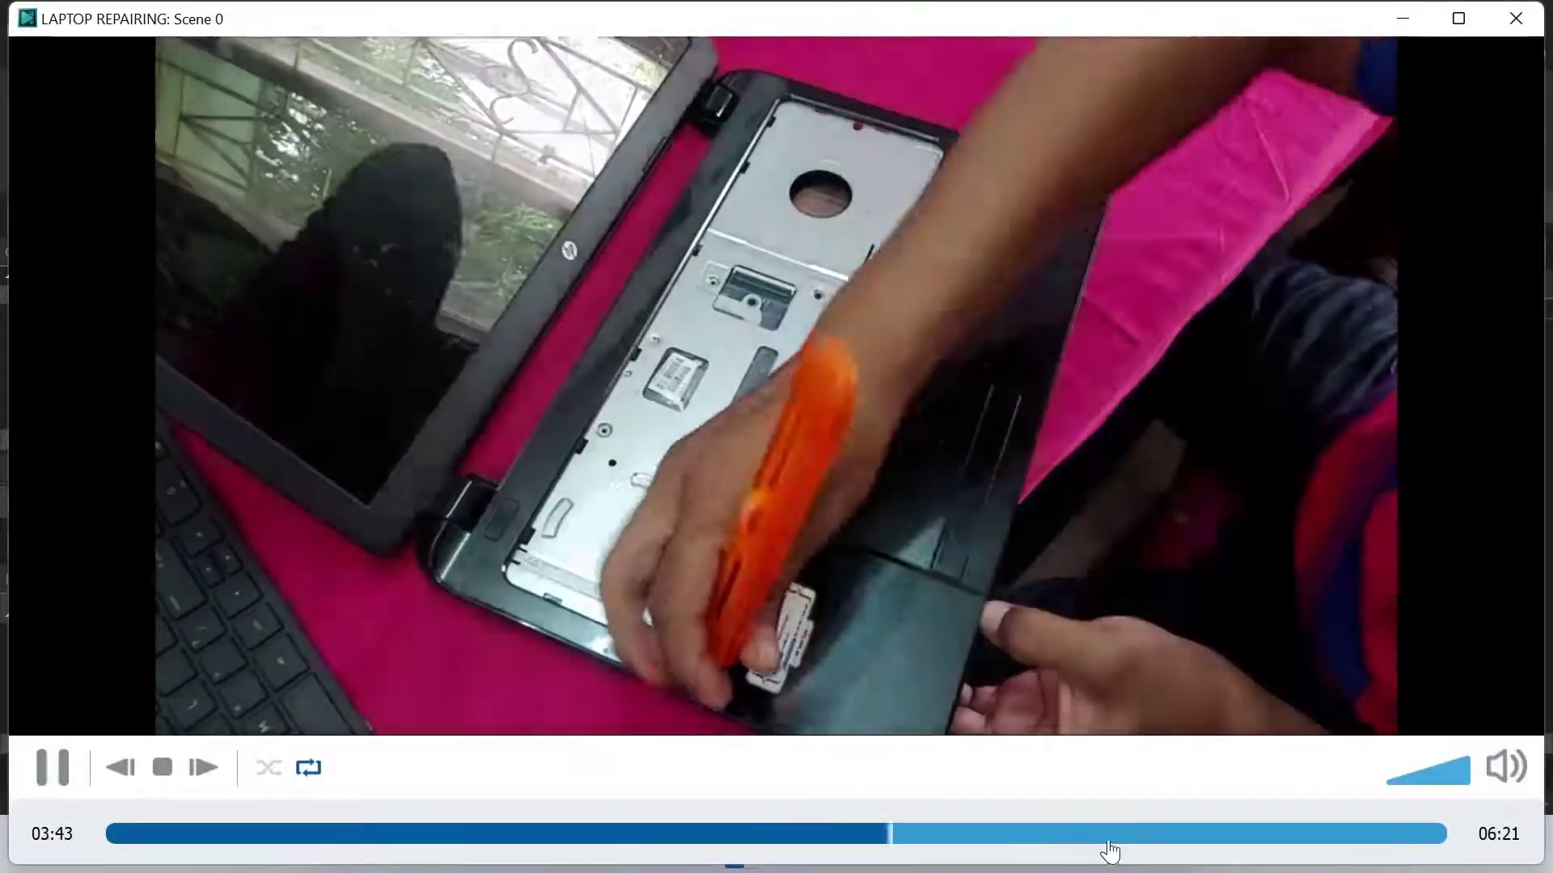
left_click(1110, 851)
left_click(1247, 845)
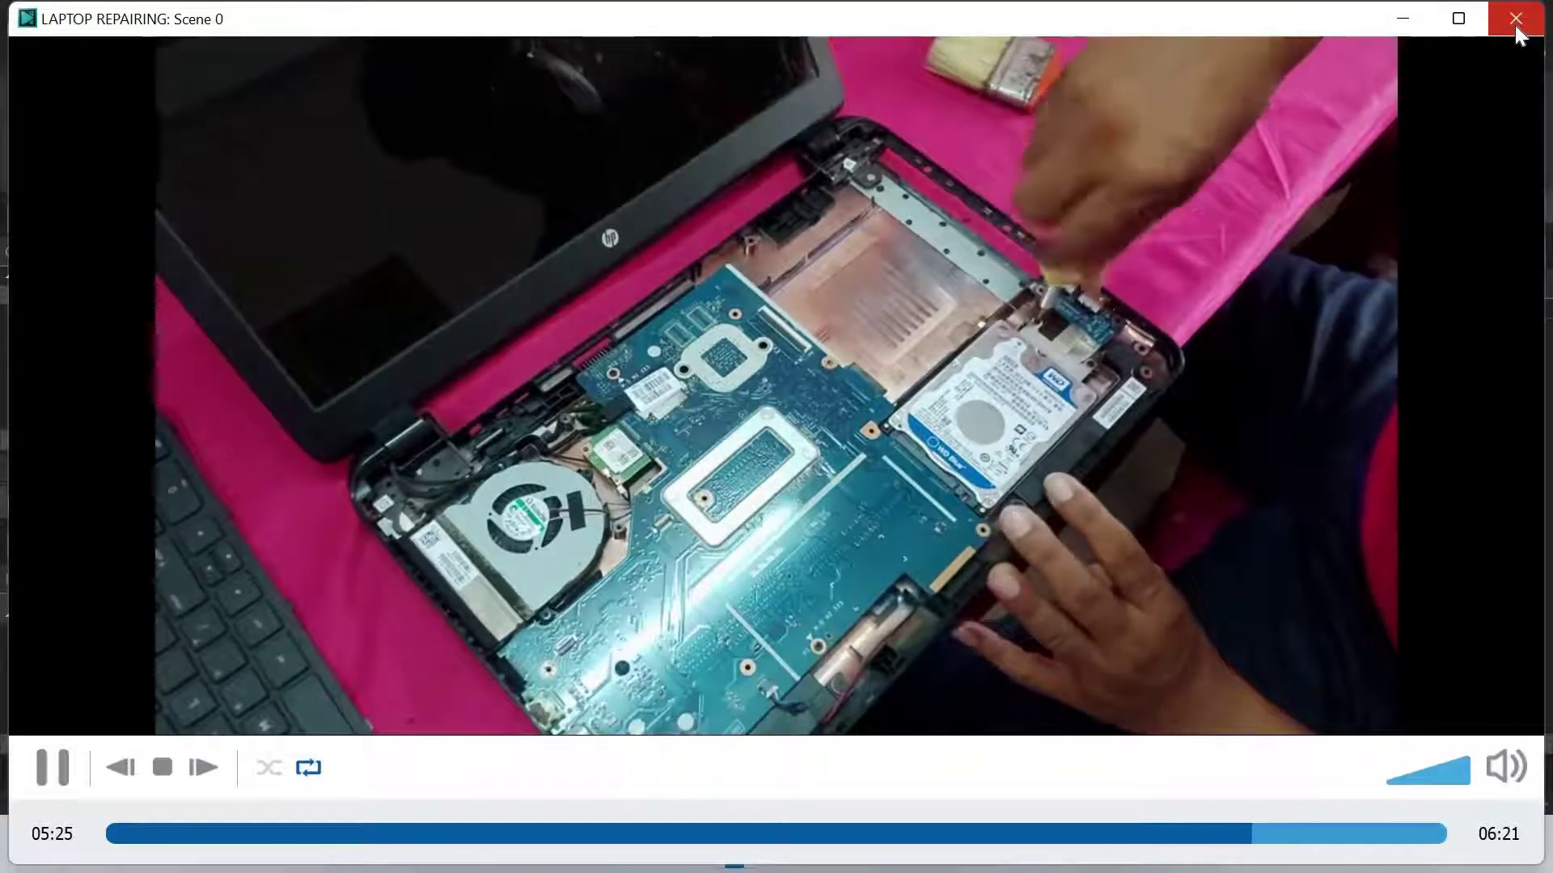
left_click(1516, 18)
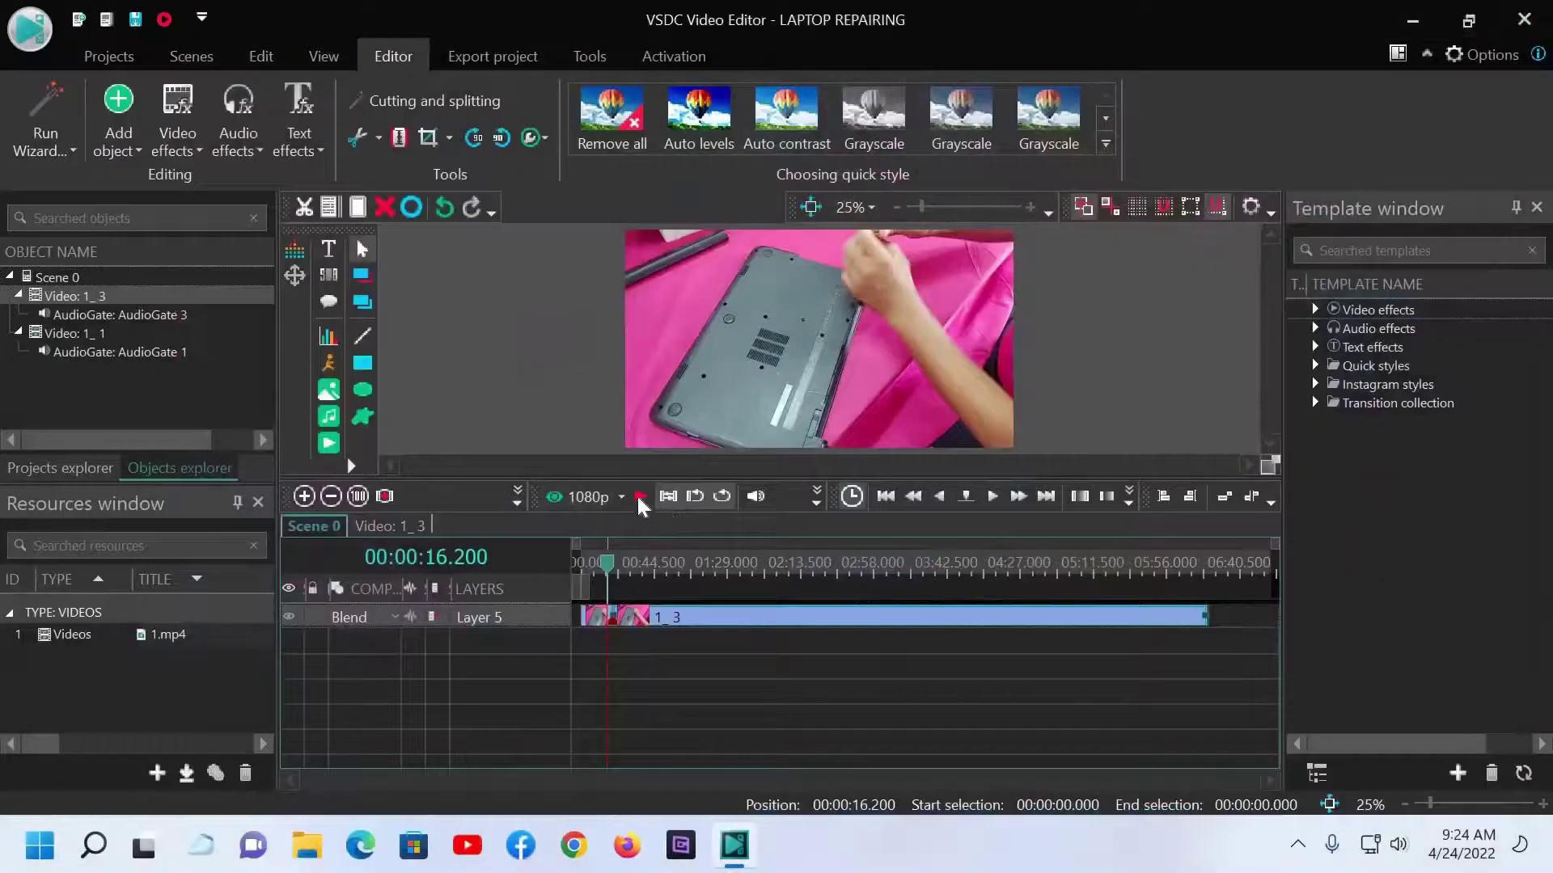
Play the scene briefly from the current cursor position, pause it, and check the same spot in the full preview window
left_click(639, 496)
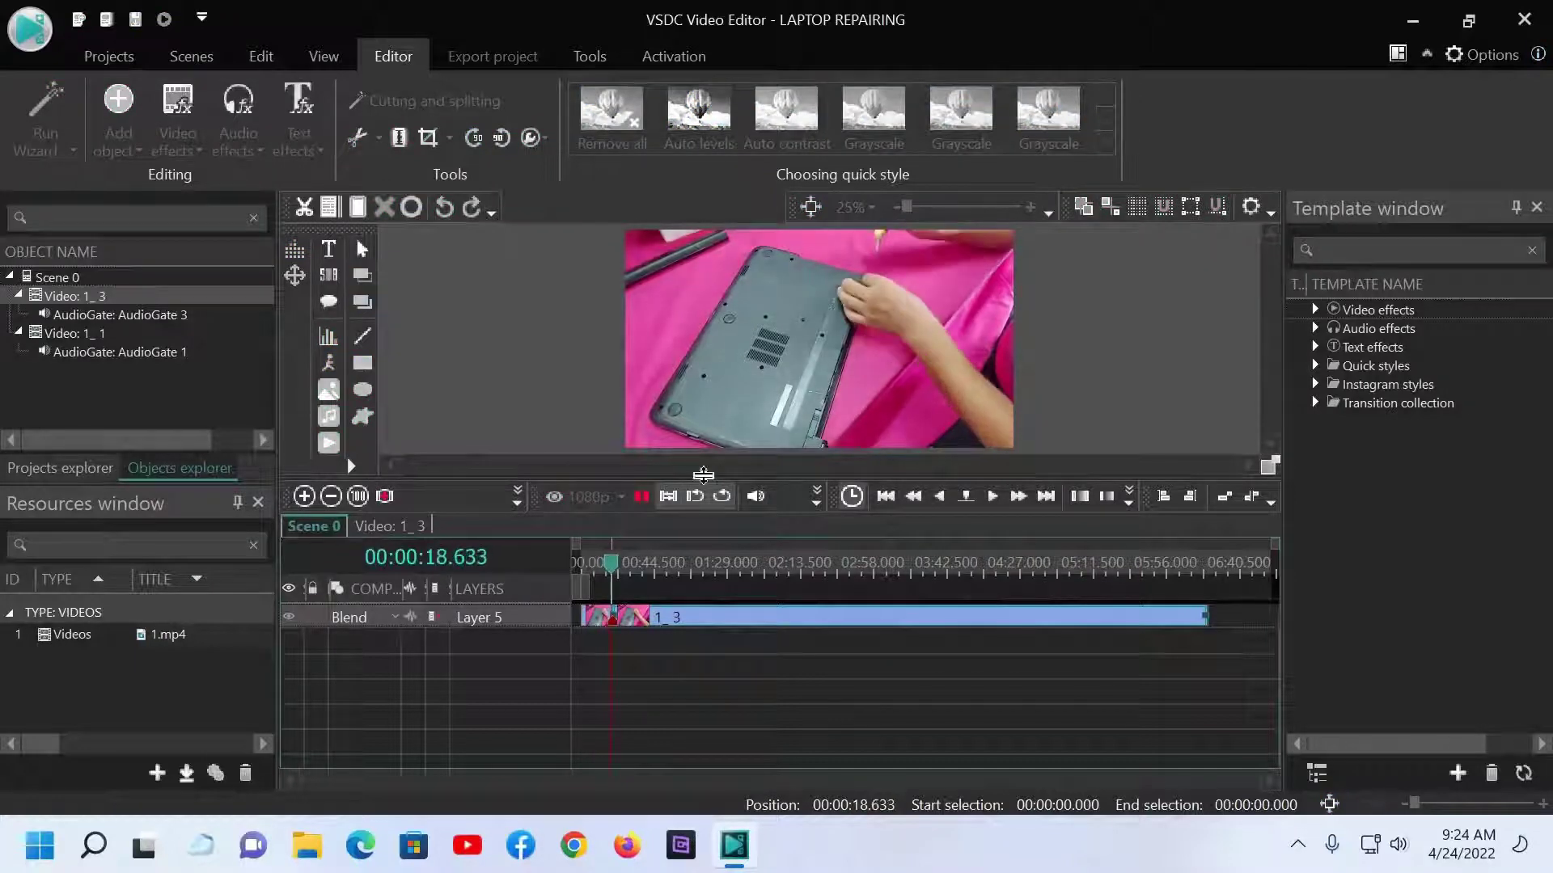
left_click(639, 497)
left_click(580, 497)
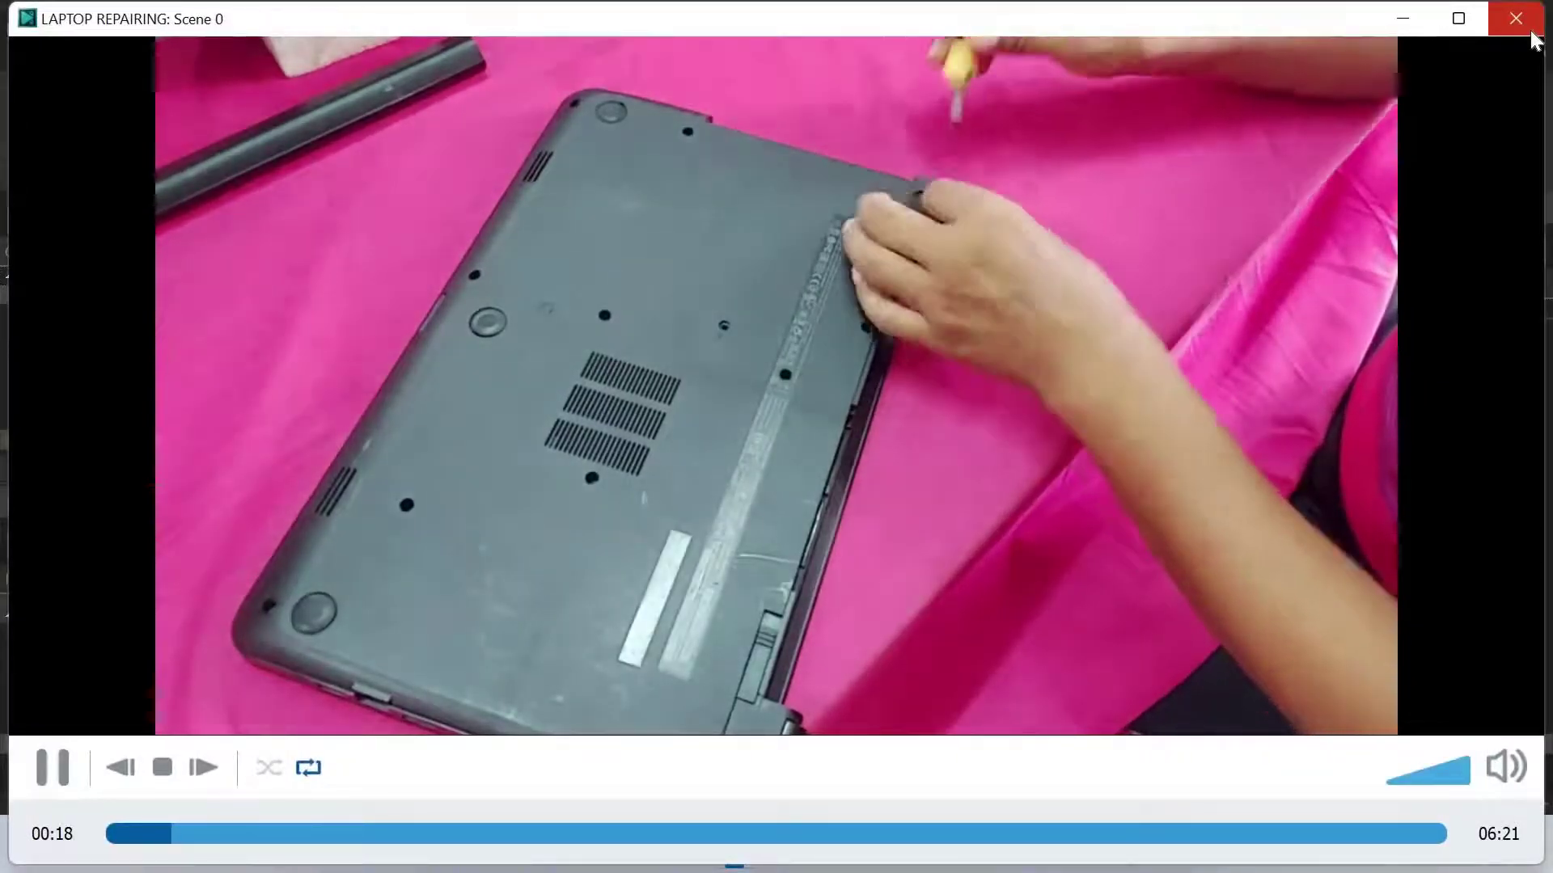
key("Escape")
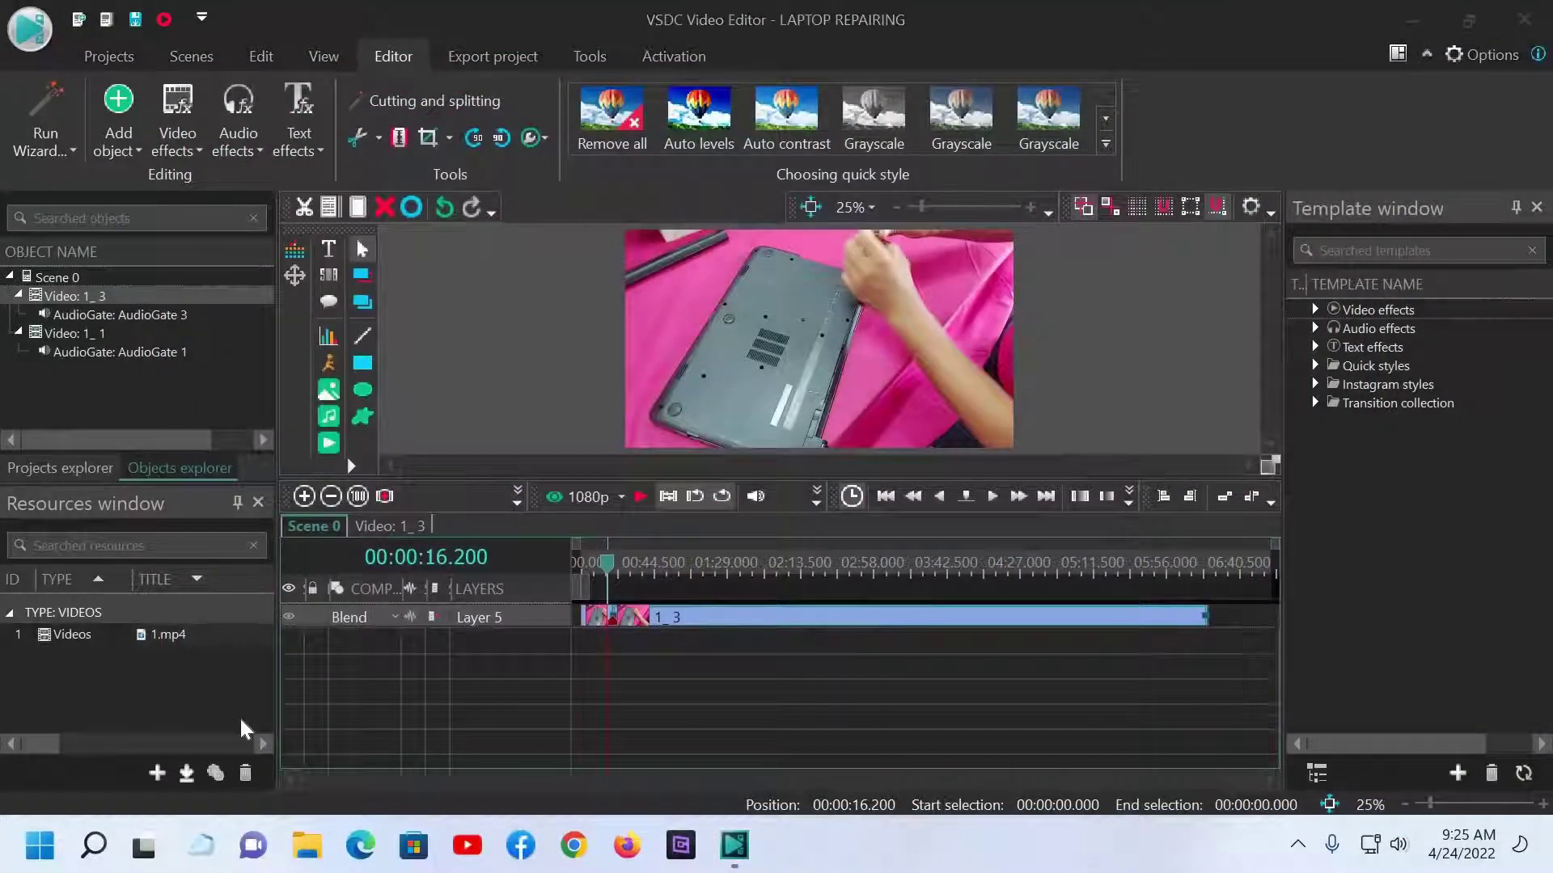
Insert video 2 from the cursor position into the existing layer and play the scene from its start
left_click(328, 445)
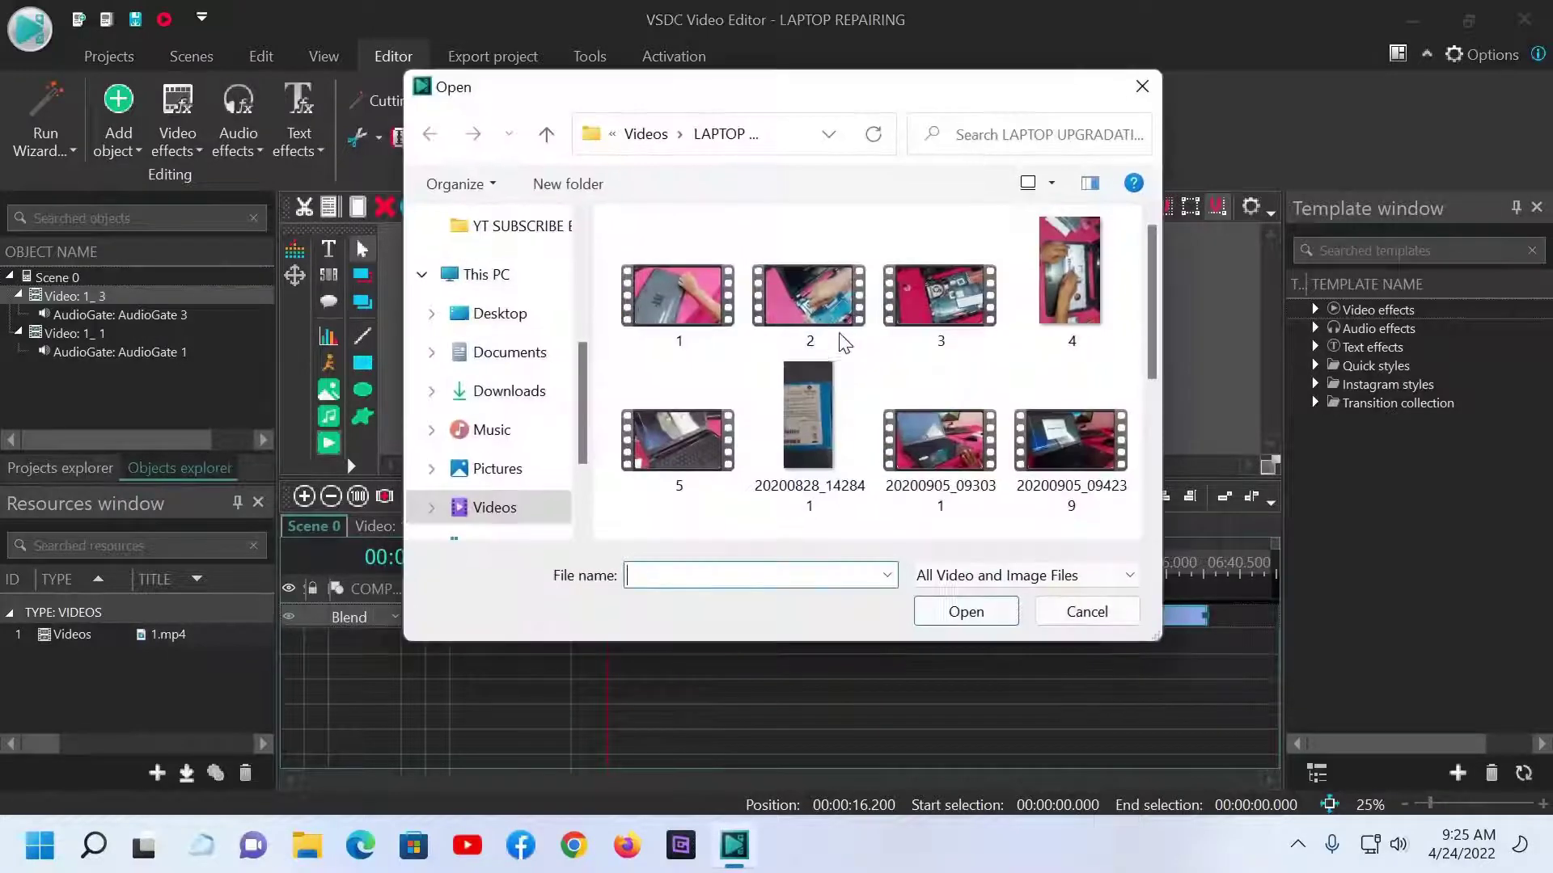
double_click(808, 299)
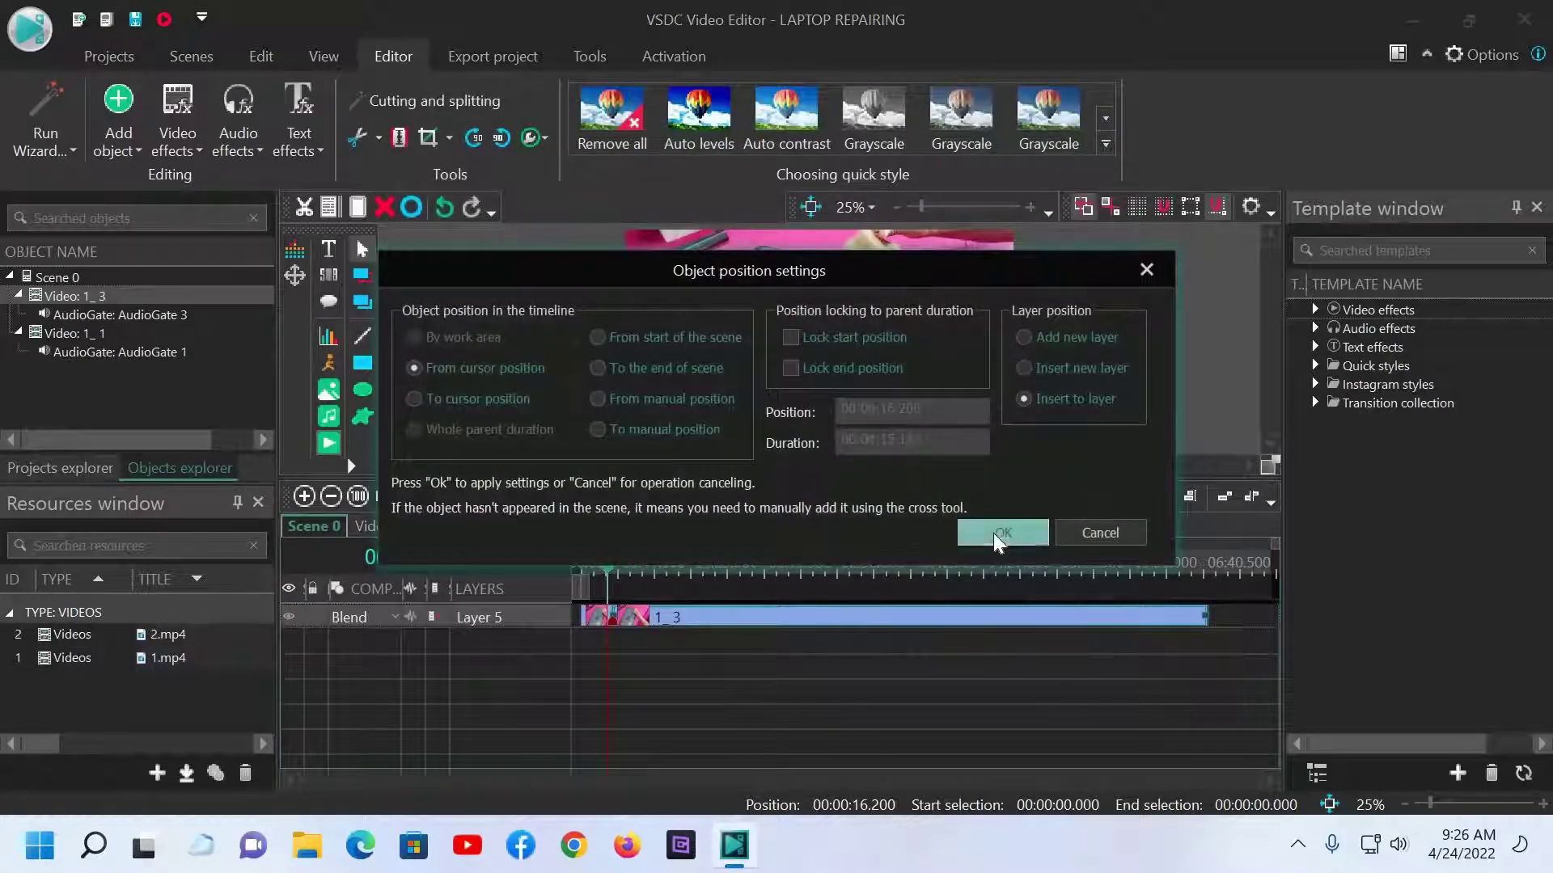
left_click(995, 531)
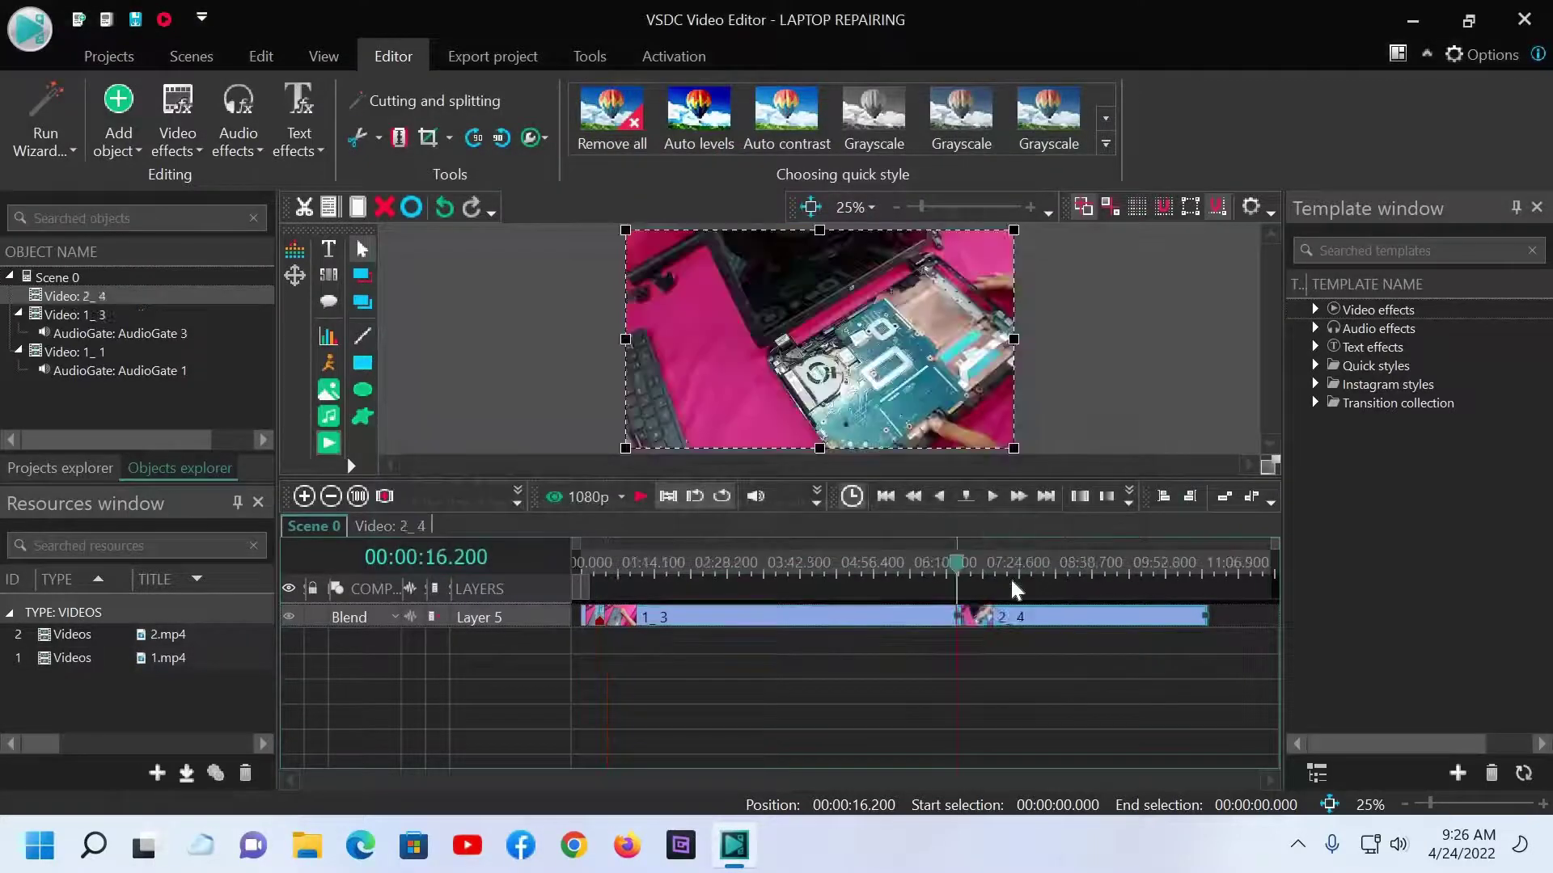
left_click(640, 496)
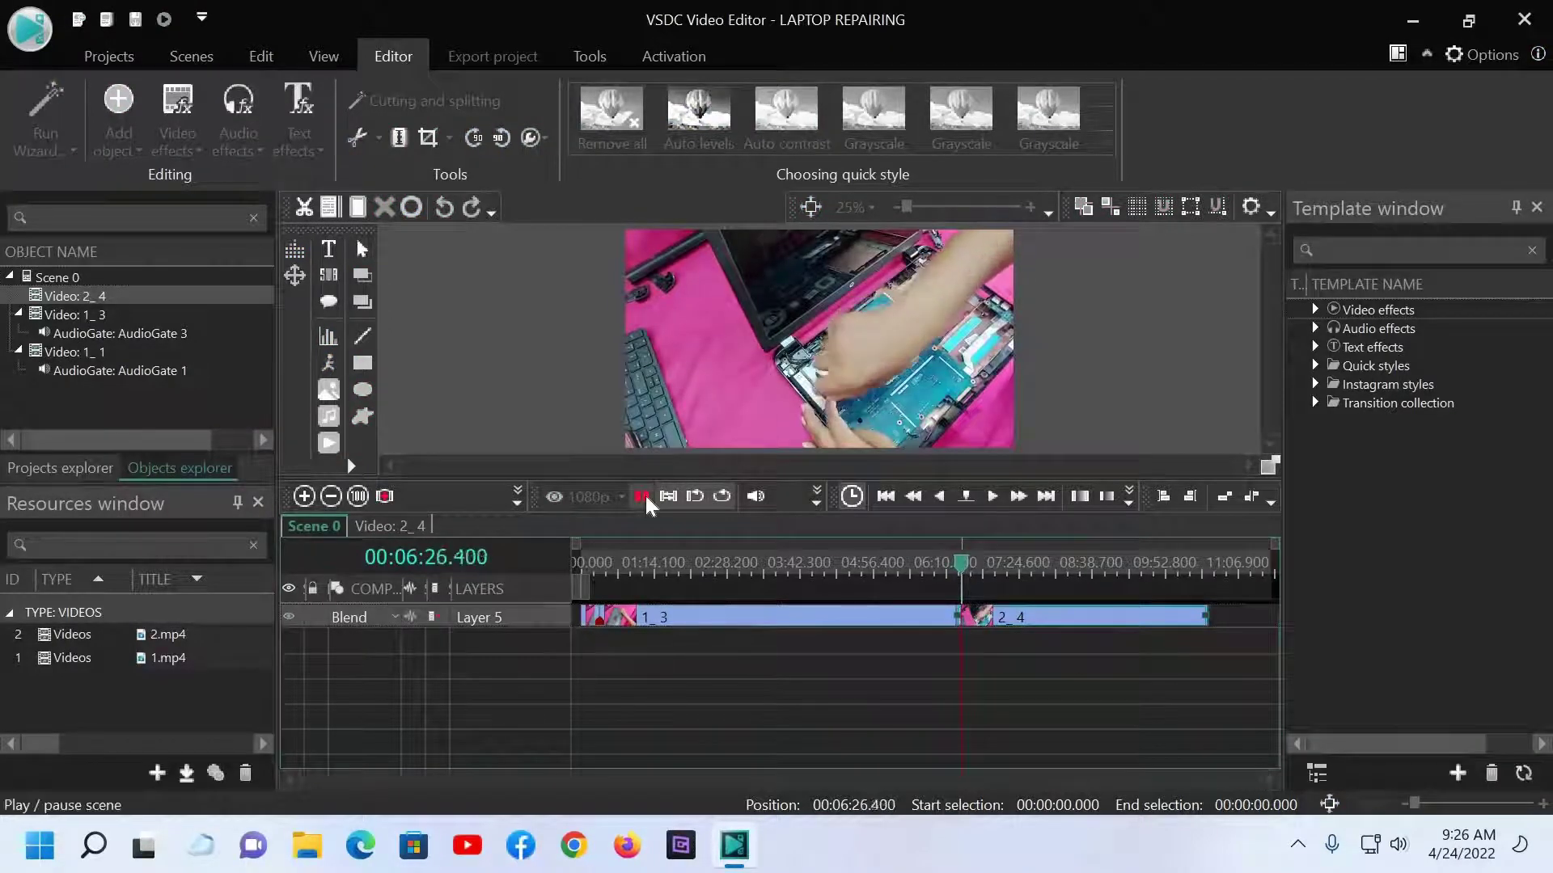
Apply the Gate audio filter to the second video clip, play it to check the sound, and return to the main scene
left_click(1024, 623)
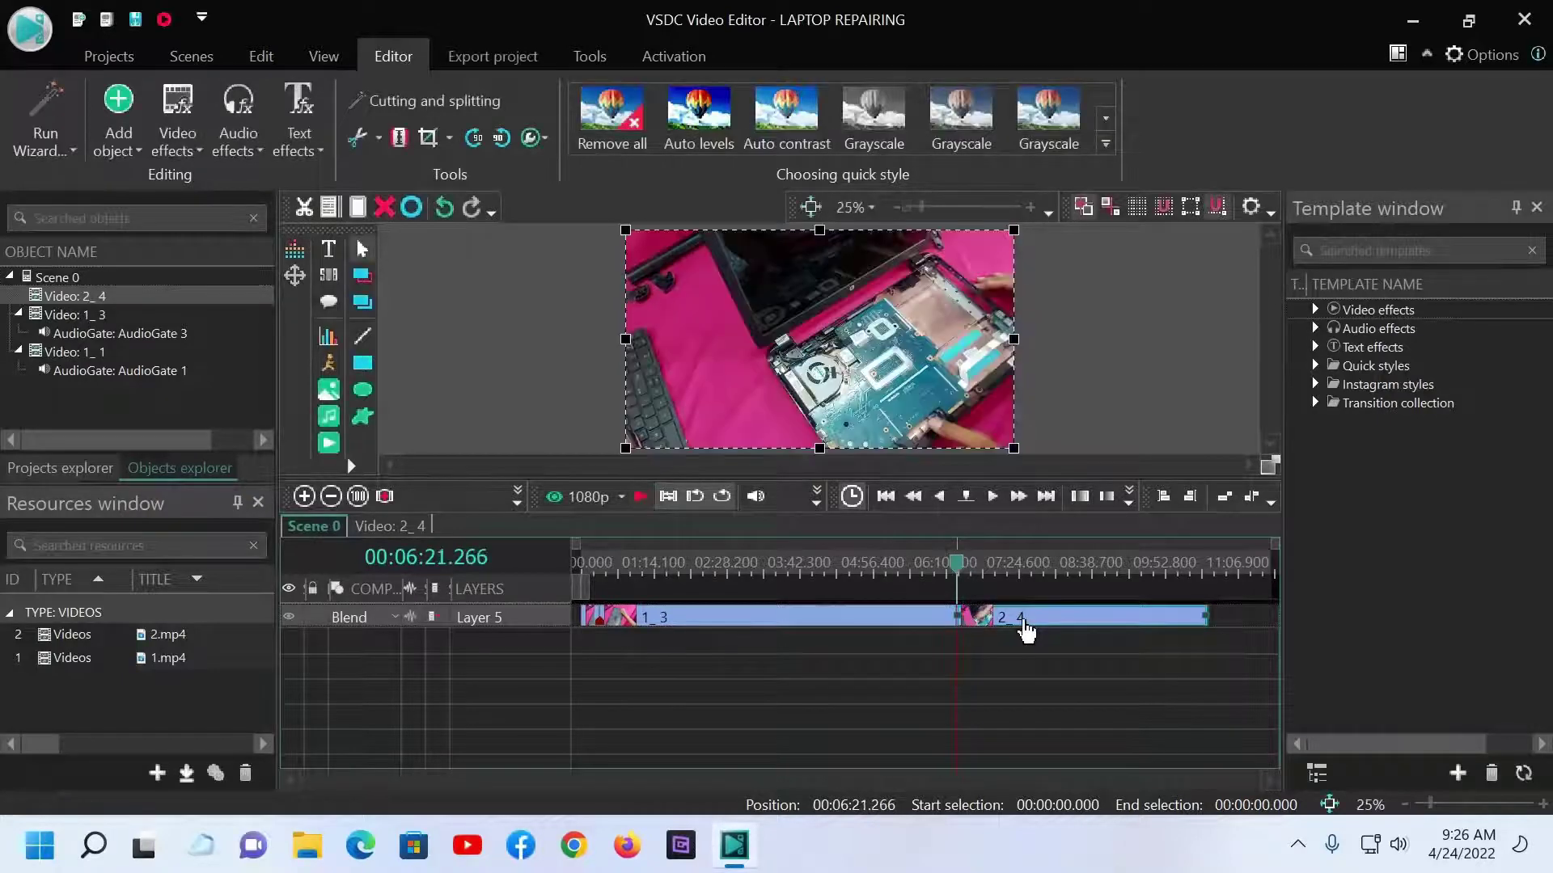
left_click(246, 137)
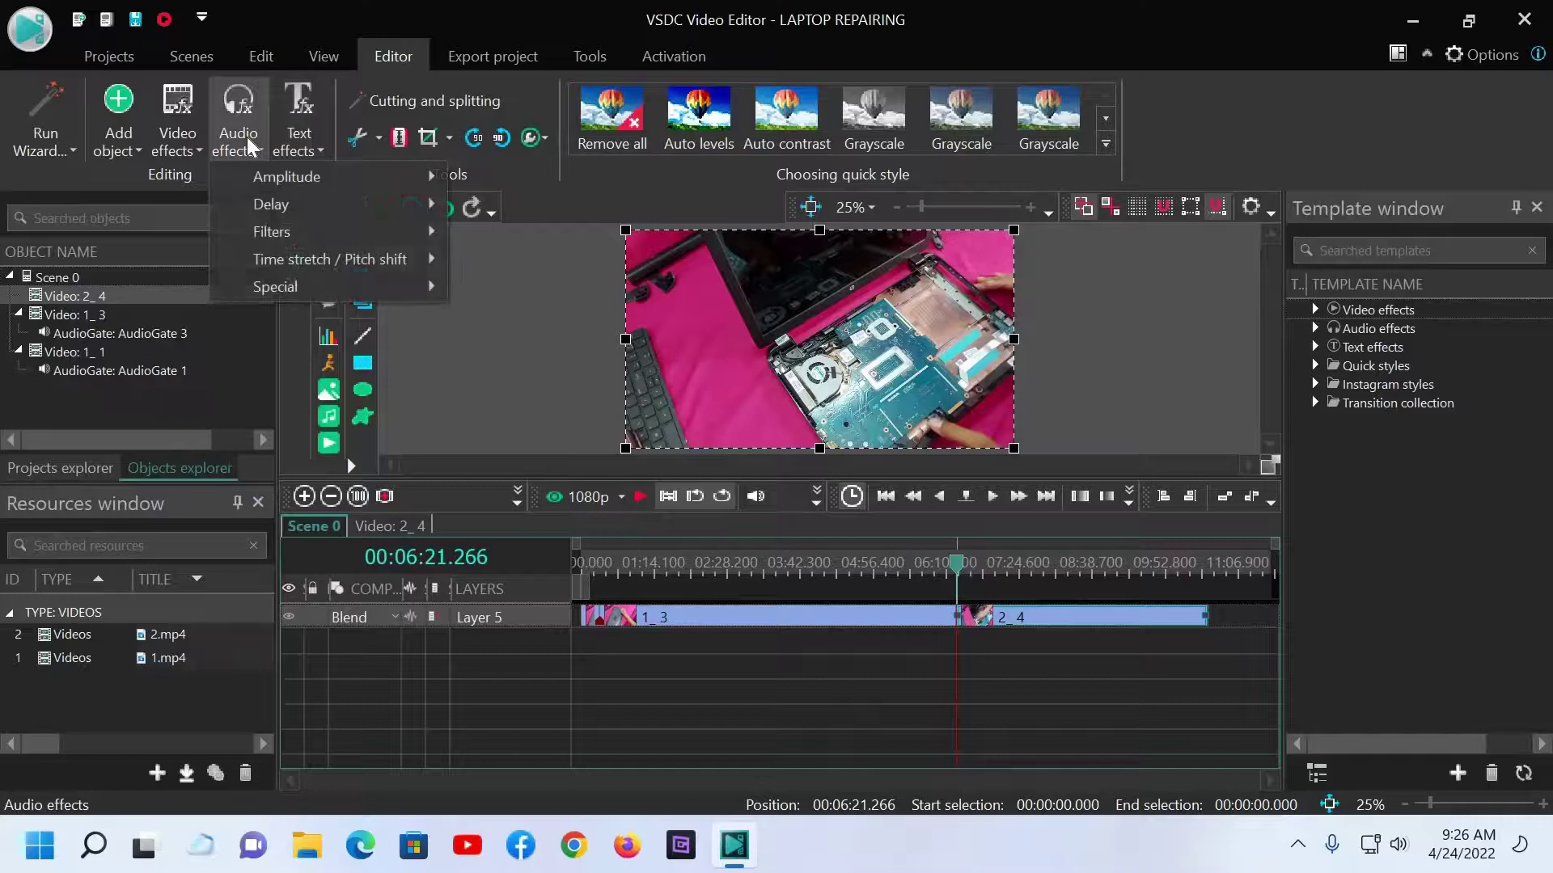
mouse_move(333, 228)
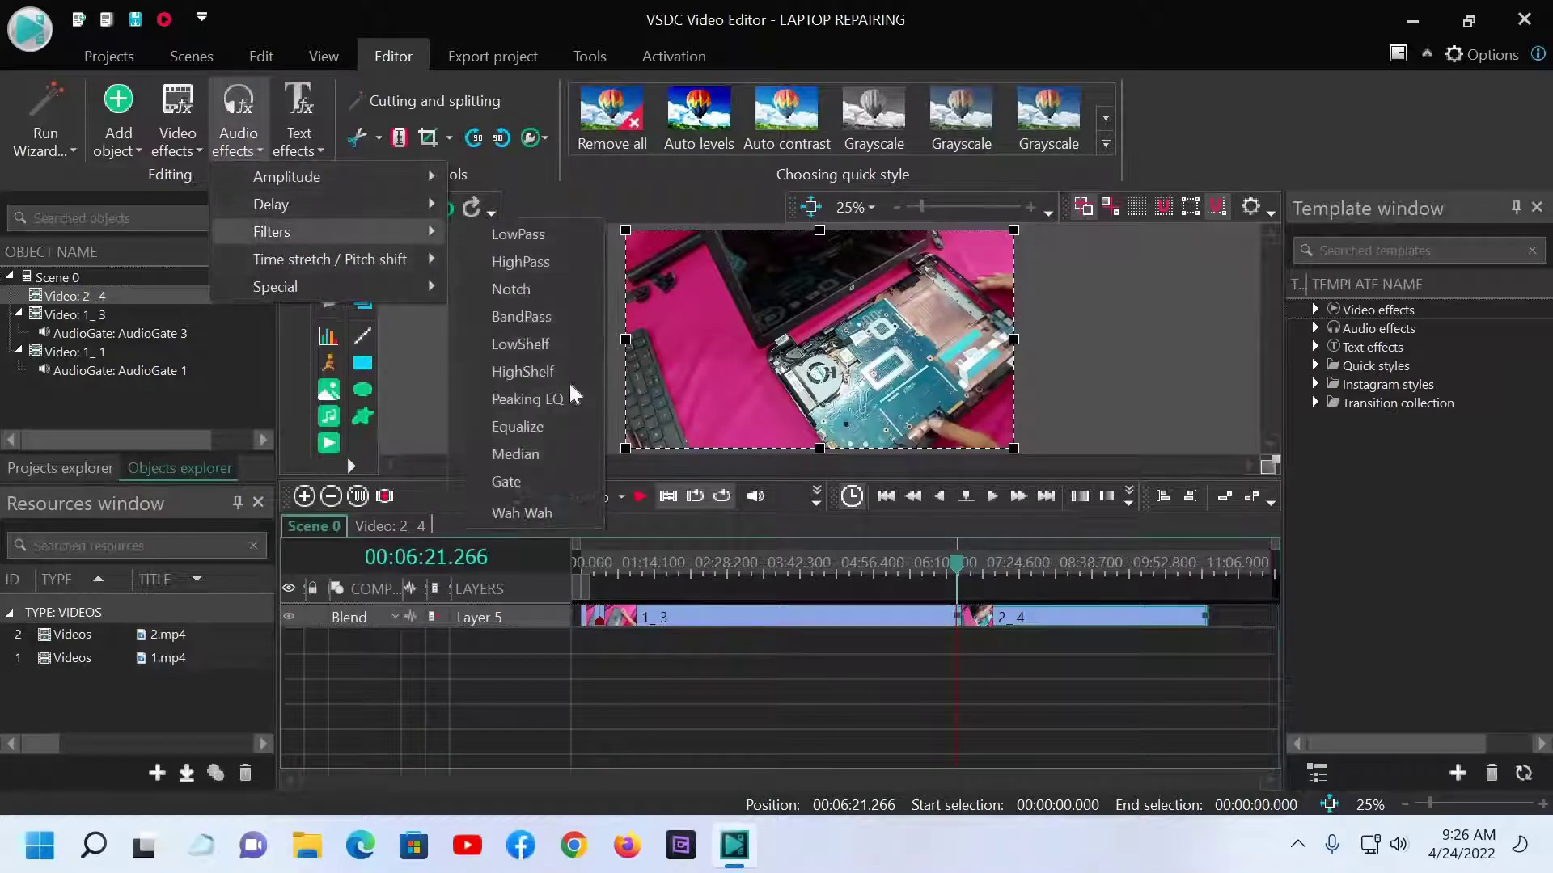
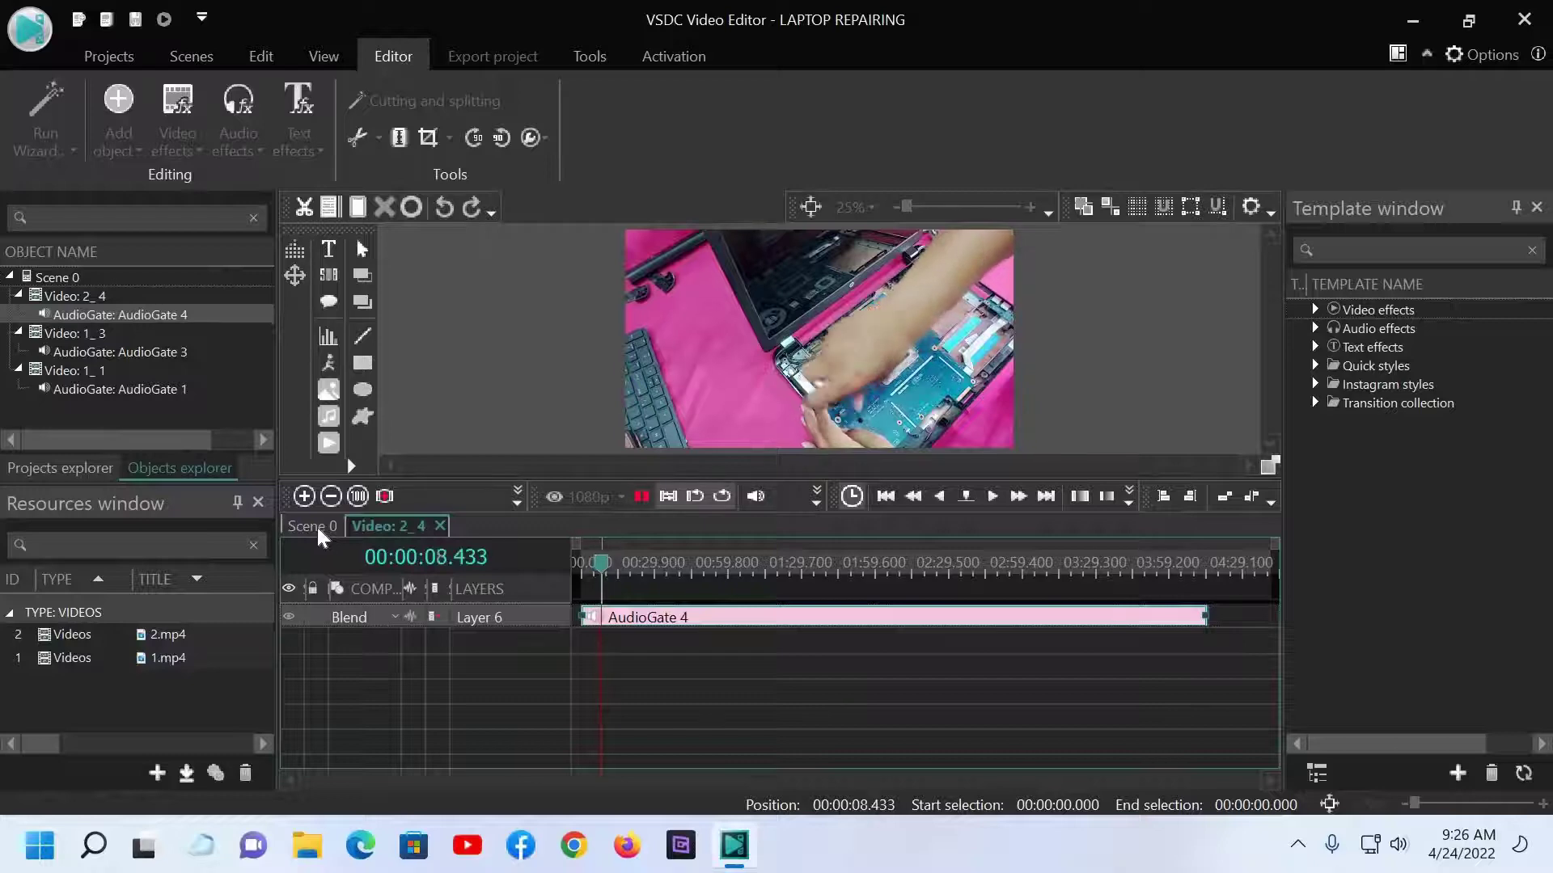
left_click(642, 496)
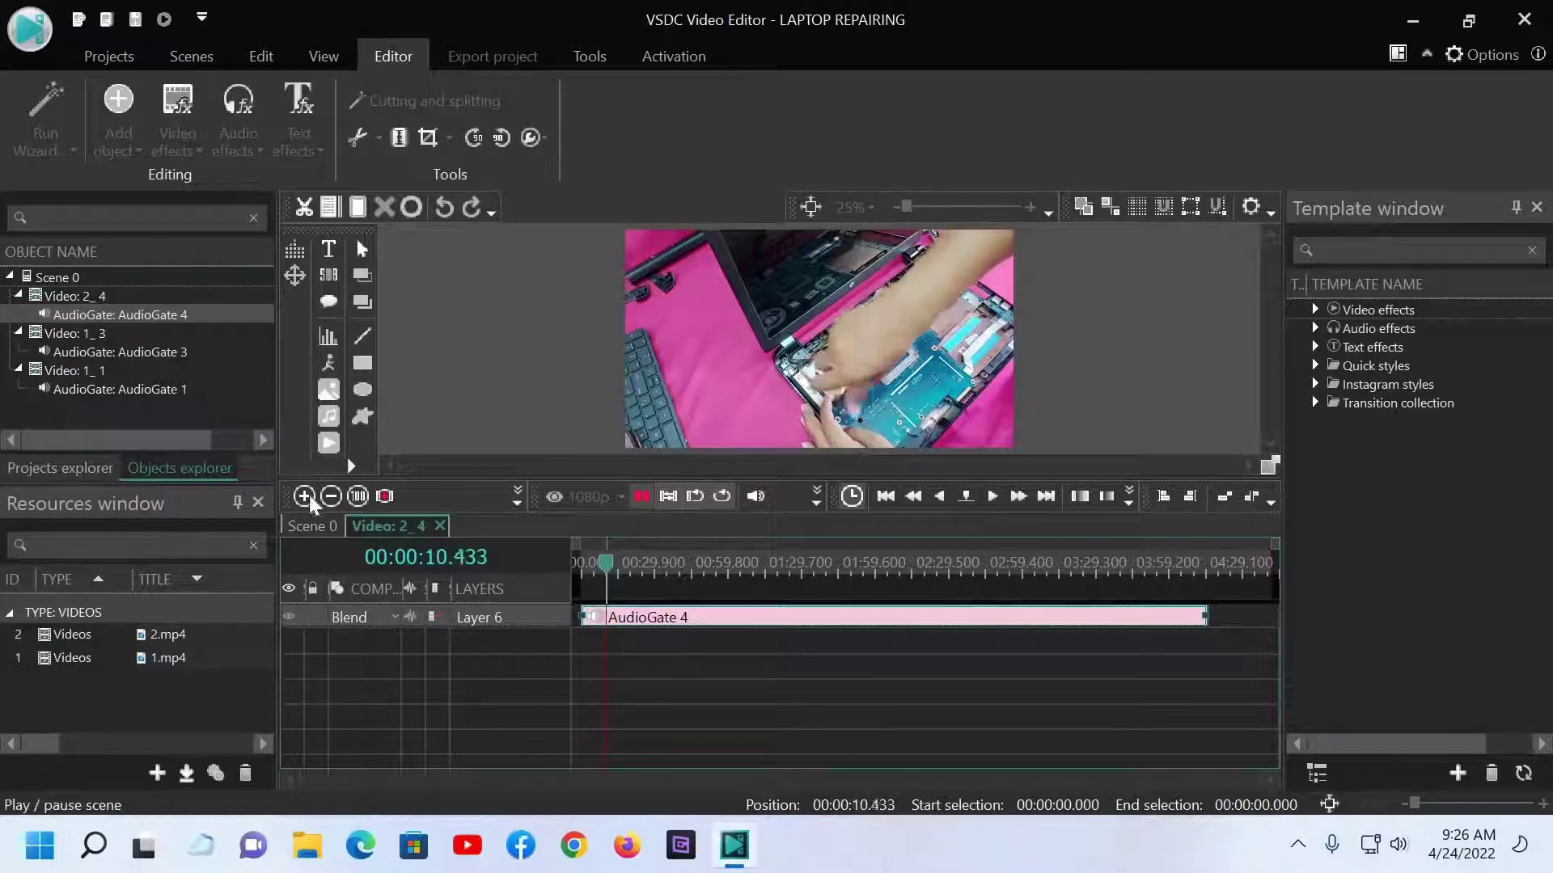
left_click(339, 527)
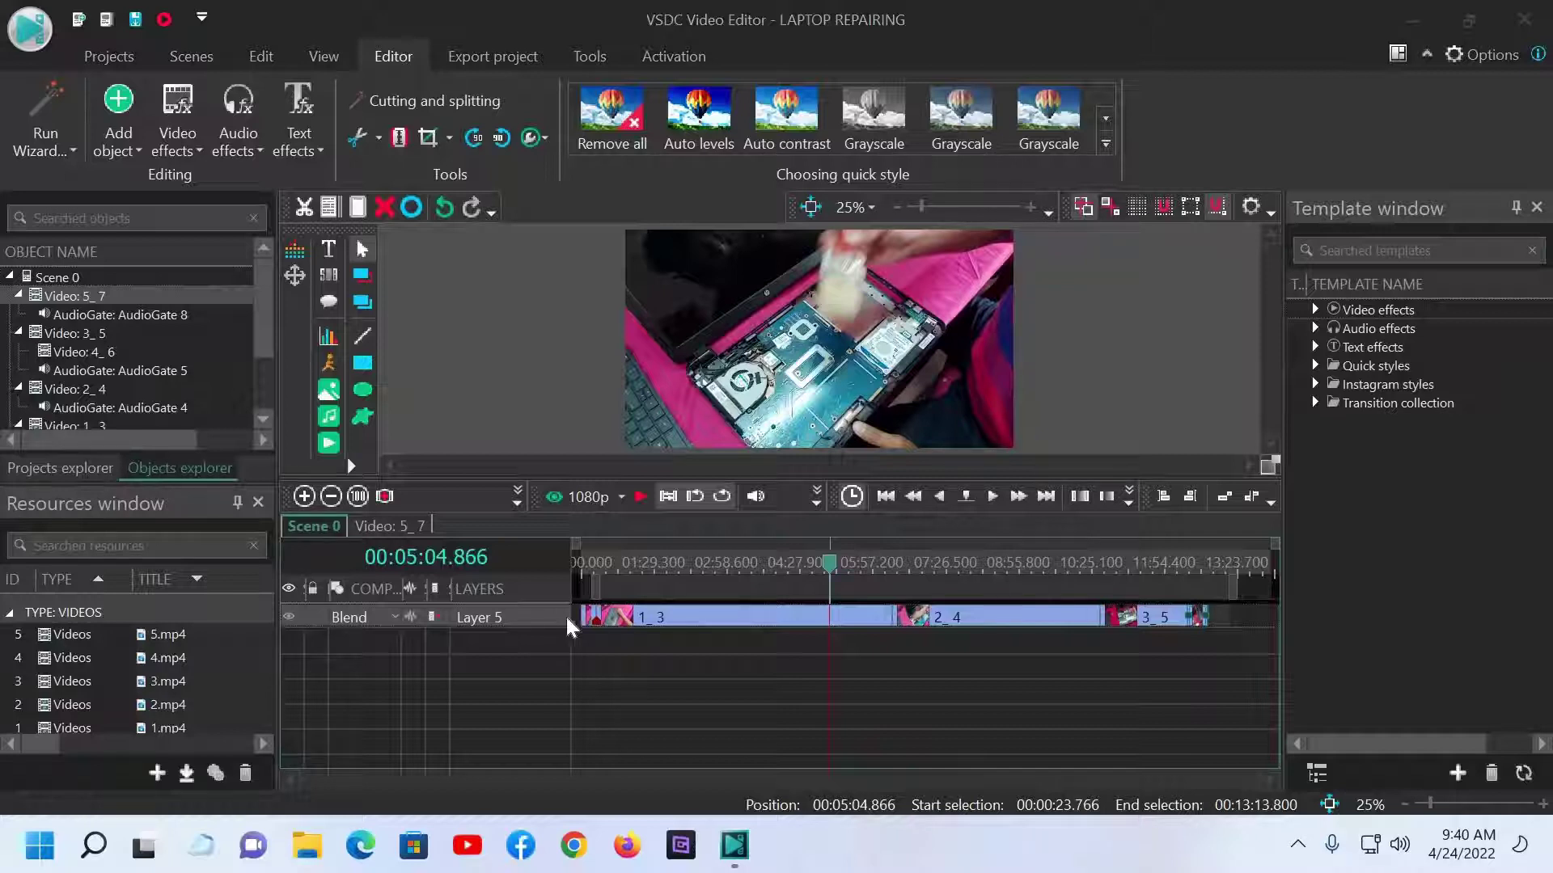
In File Explorer, open the LAPTOP UPGRADATION folder and watch the Subscribe - 29881 green-screen clip
key("super+e")
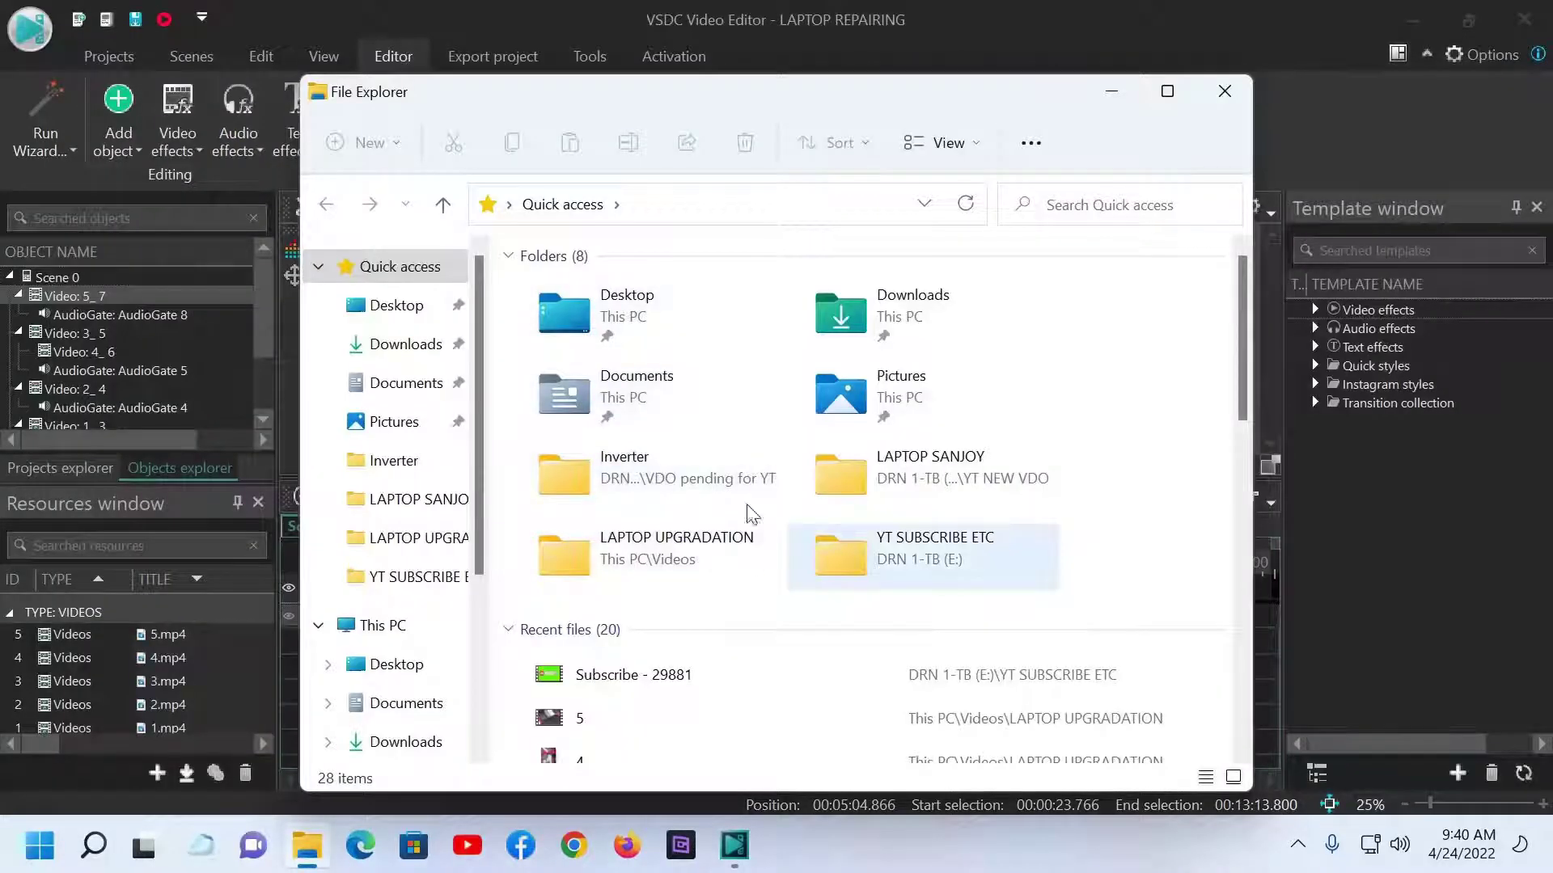
double_click(639, 550)
left_click(1166, 91)
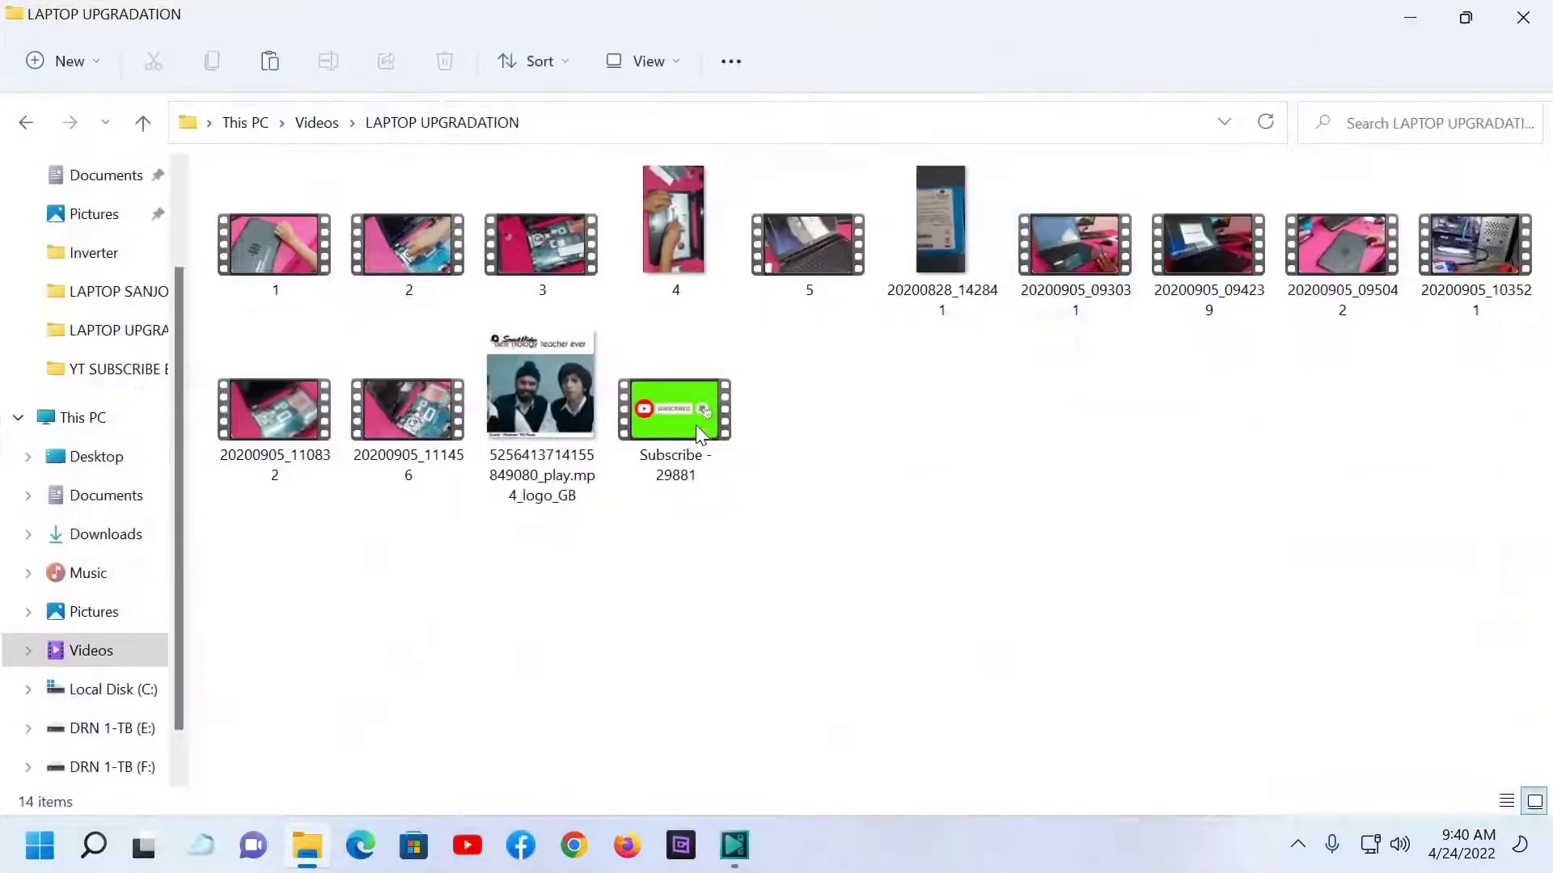
double_click(695, 424)
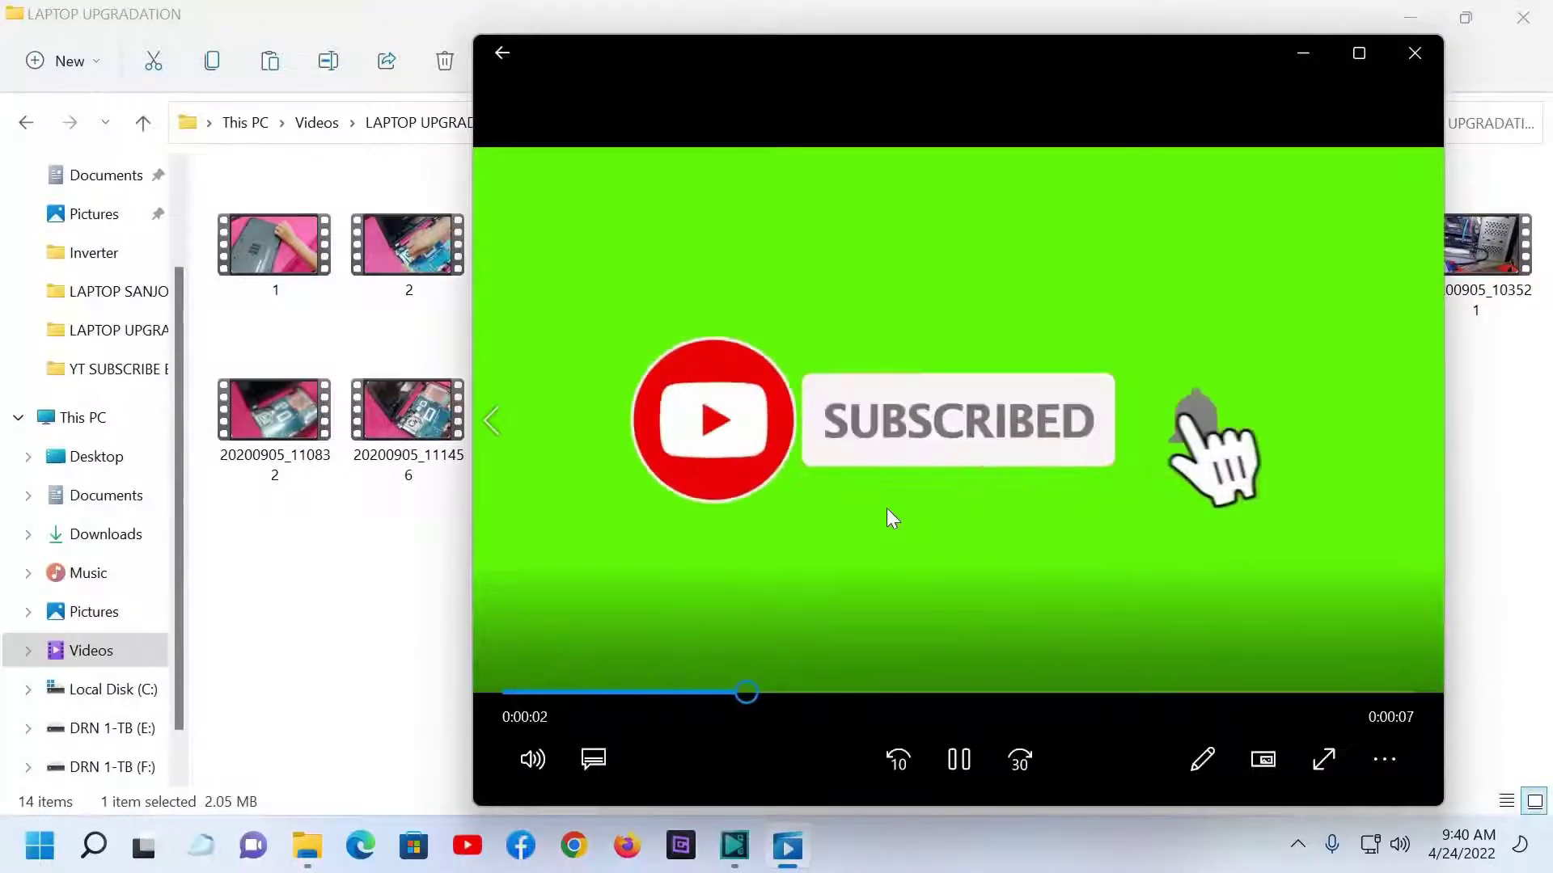
left_click(1423, 54)
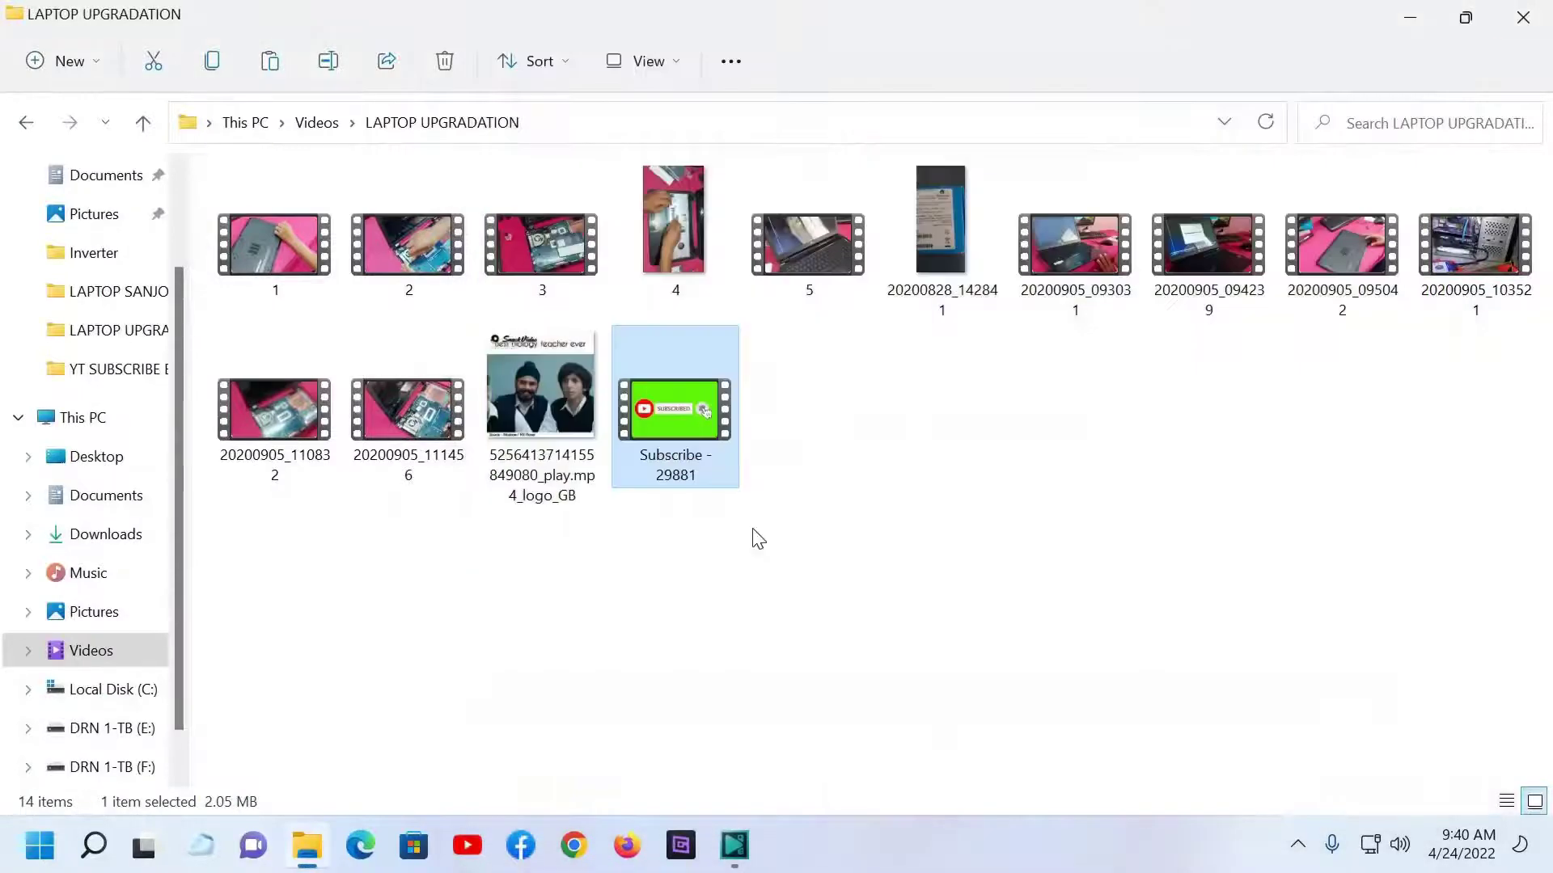
Back in VSDC, insert the Subscribe - 29881 video from the cursor position into the existing layer and shrink it at the frame's lower centre
key("alt+Tab")
left_click(329, 442)
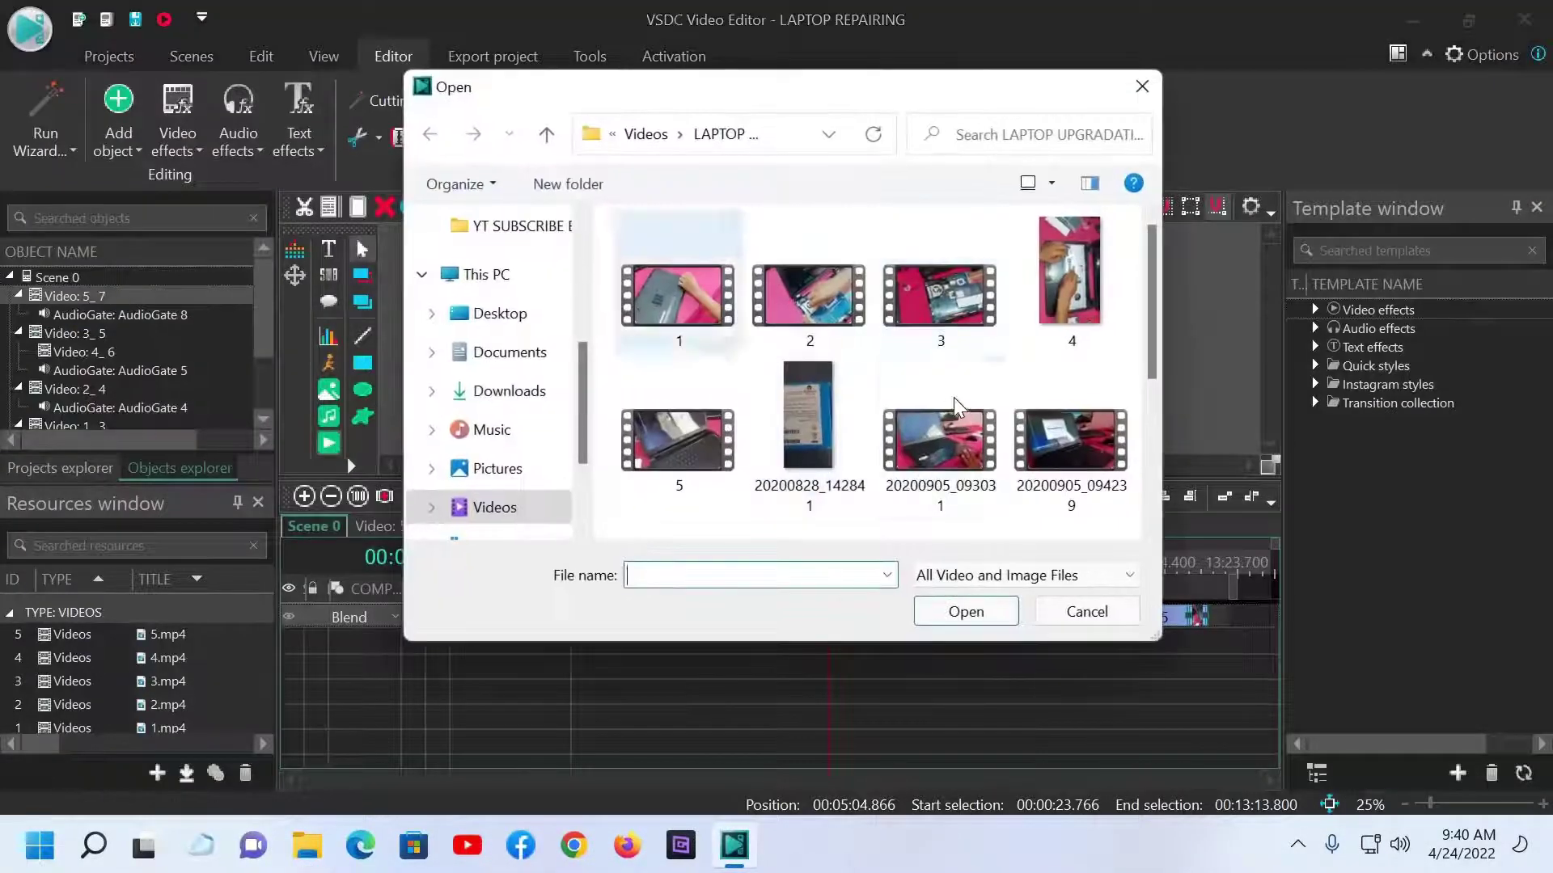
double_click(841, 457)
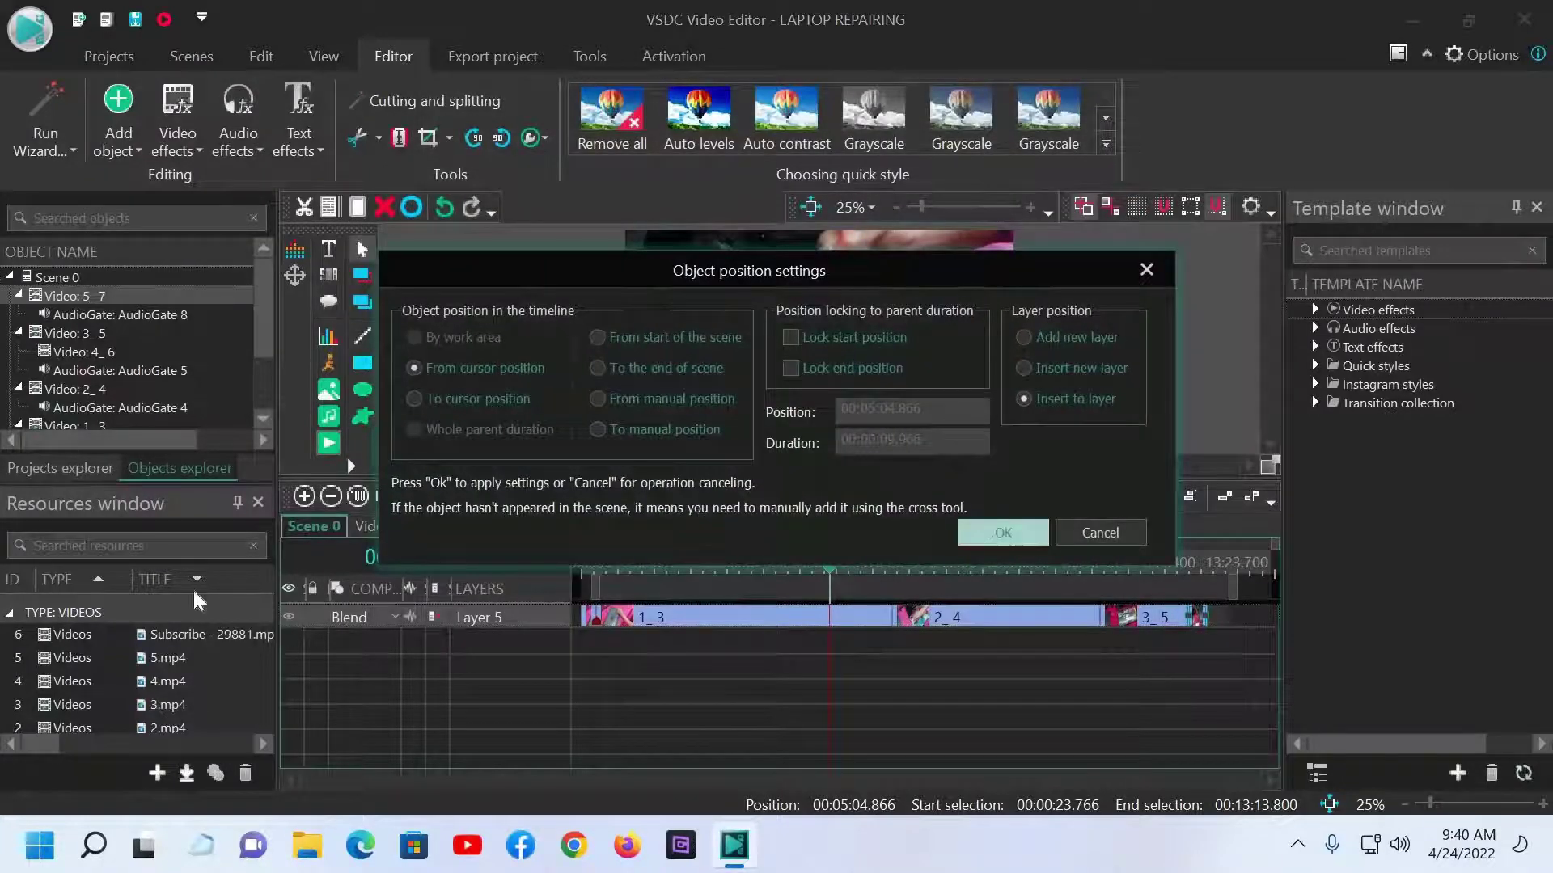
key("Return")
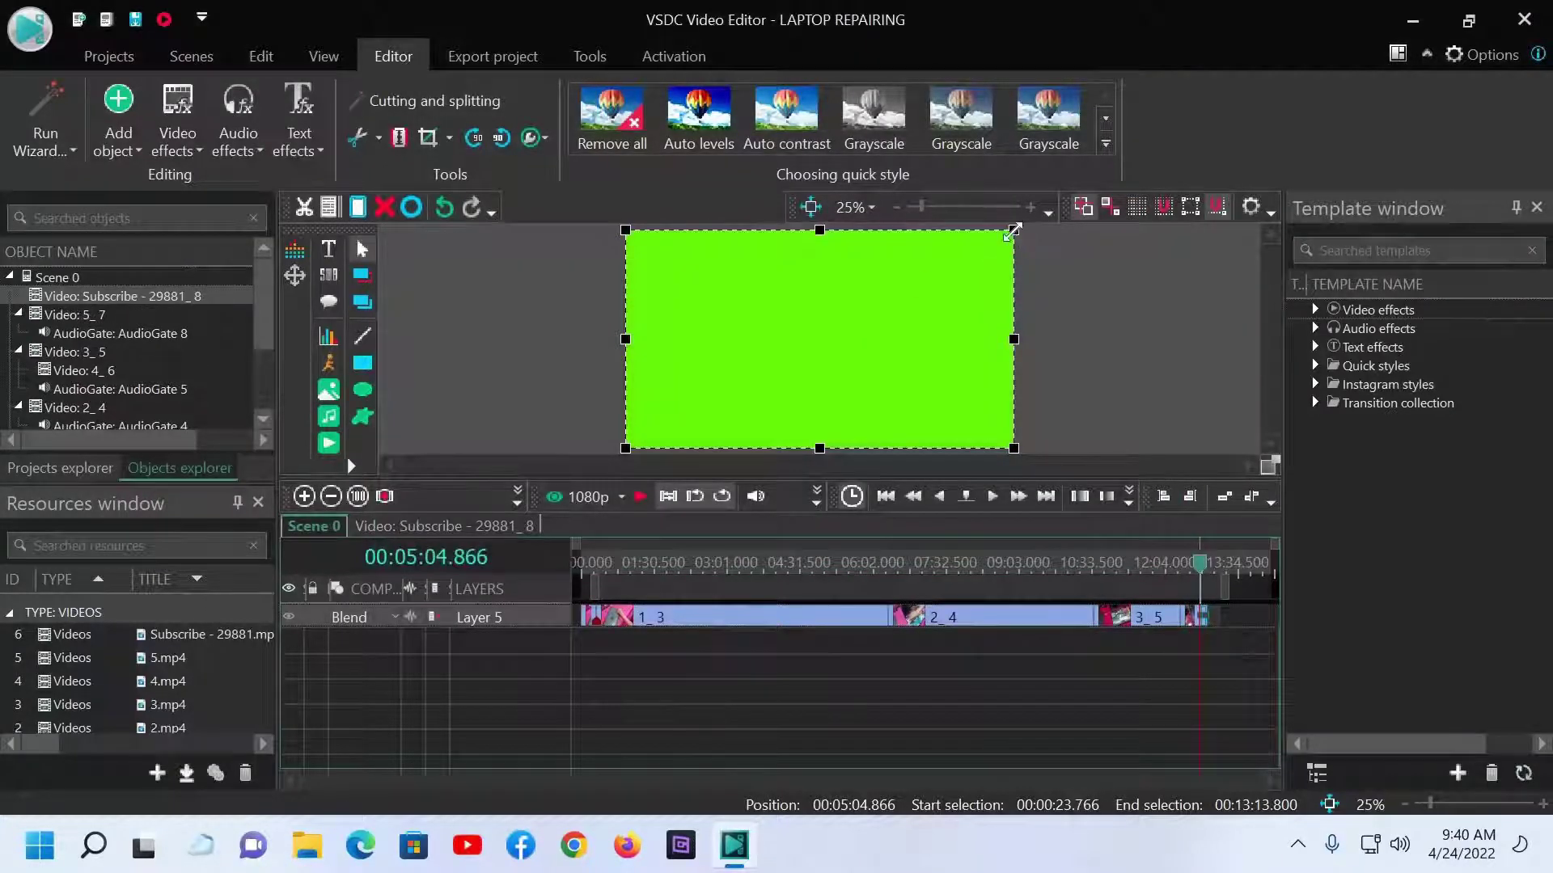
left_click_drag(1013, 232, 965, 278)
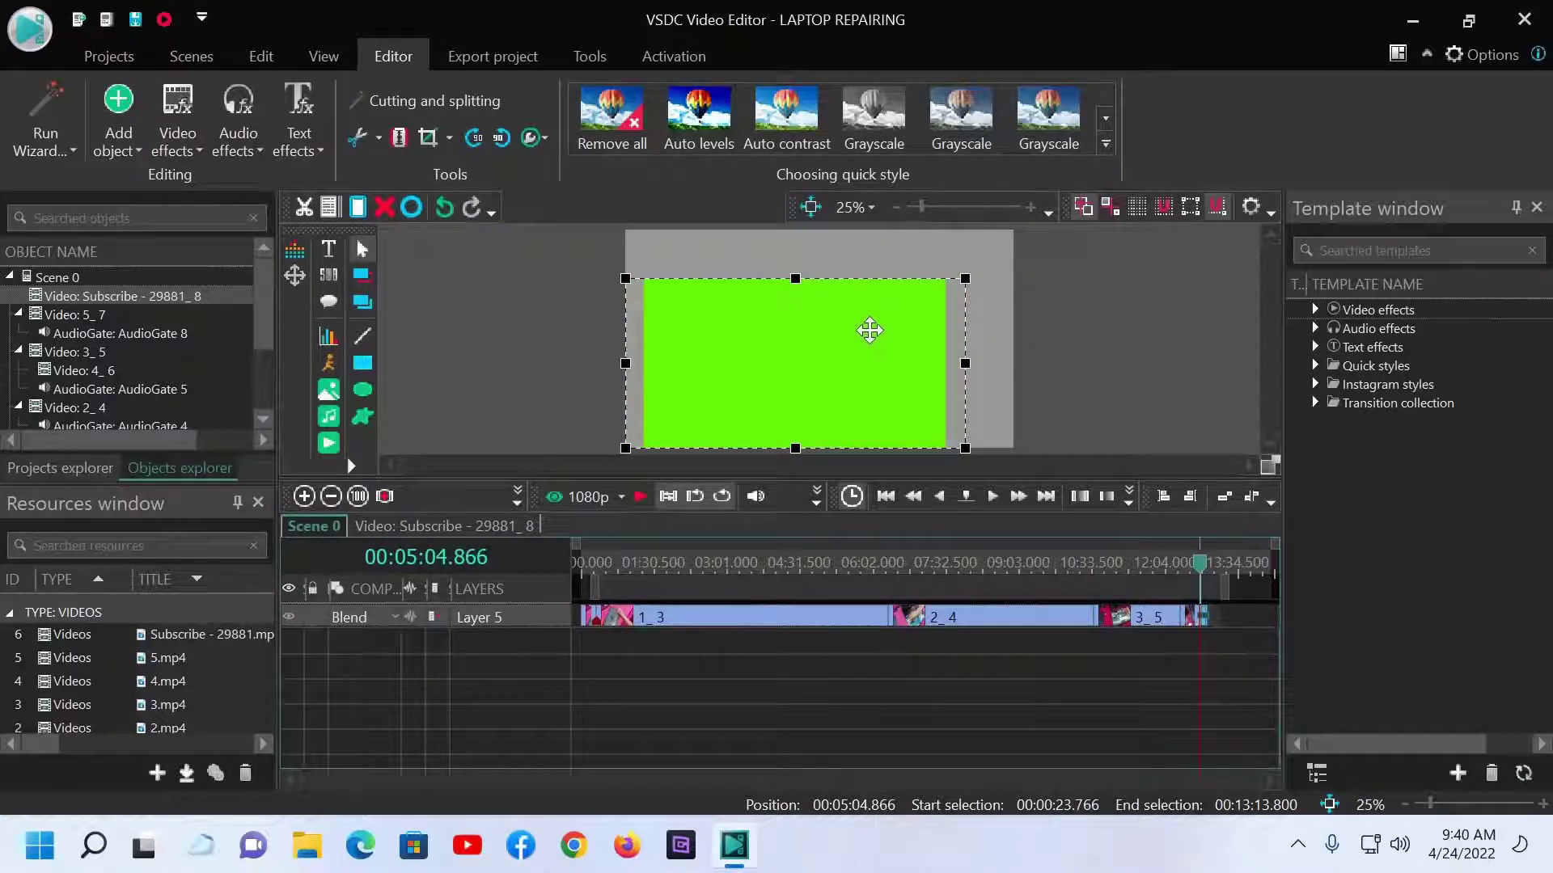
left_click_drag(869, 330, 891, 327)
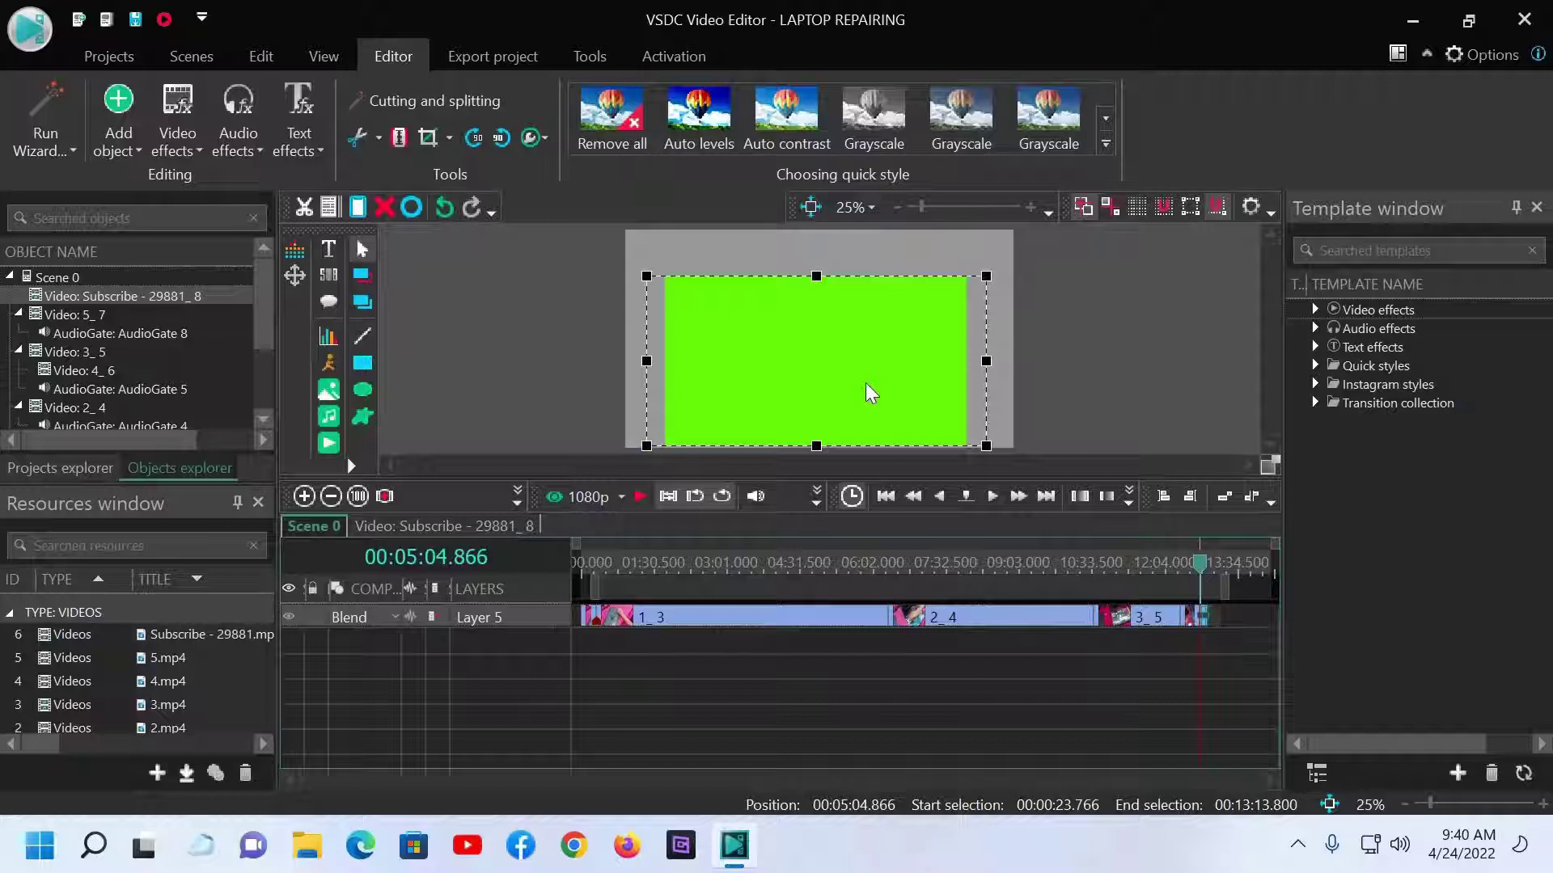
Apply the Background remover transparency effect to the Subscribe clip for the whole parent duration on a new layer
right_click(952, 424)
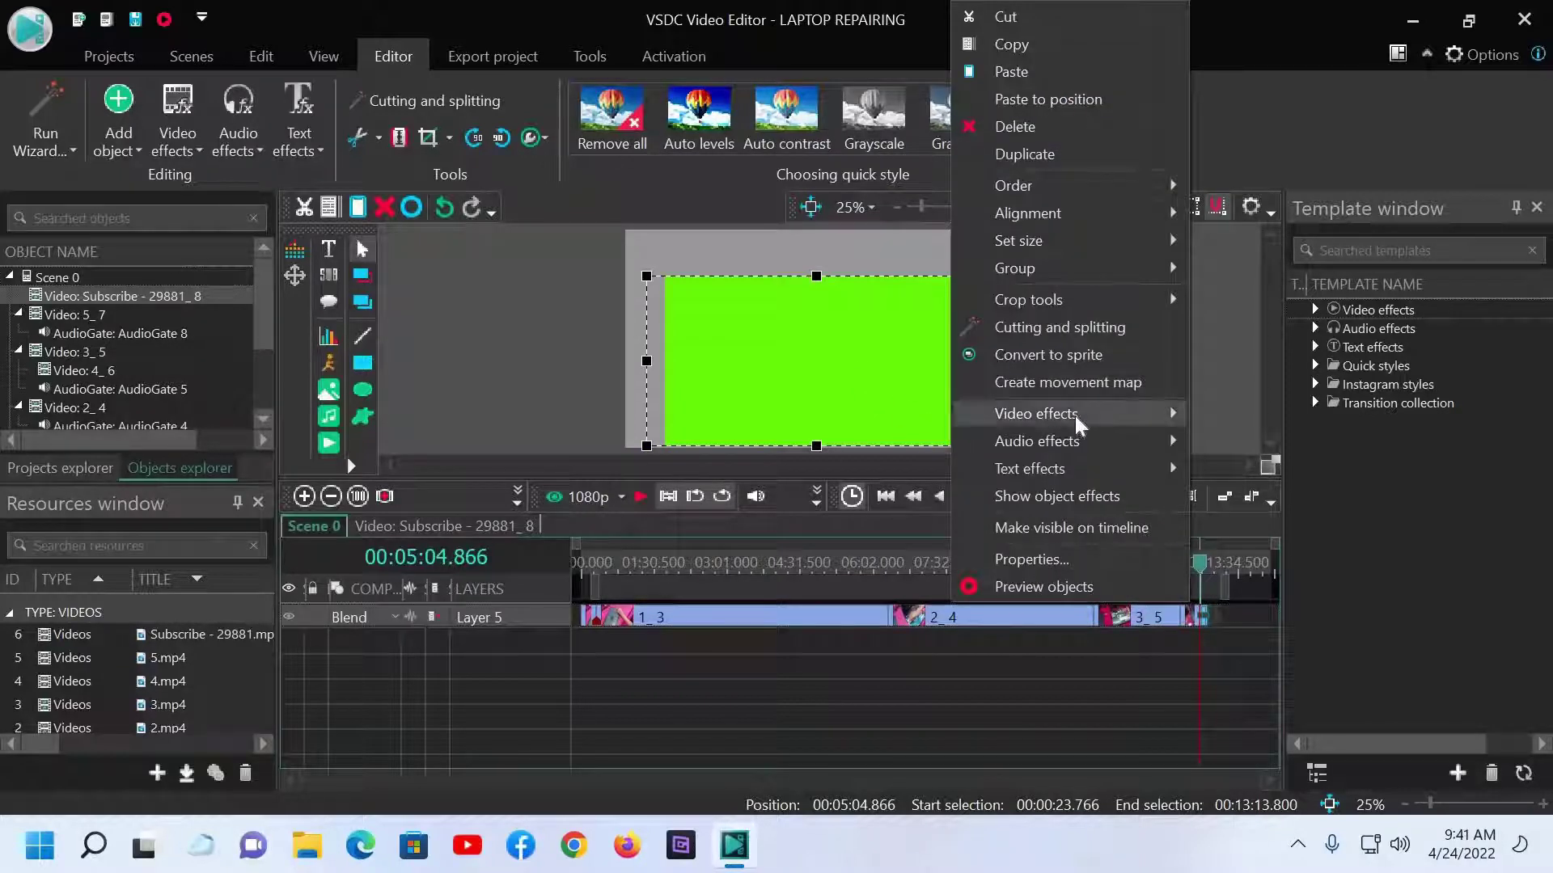
mouse_move(1075, 416)
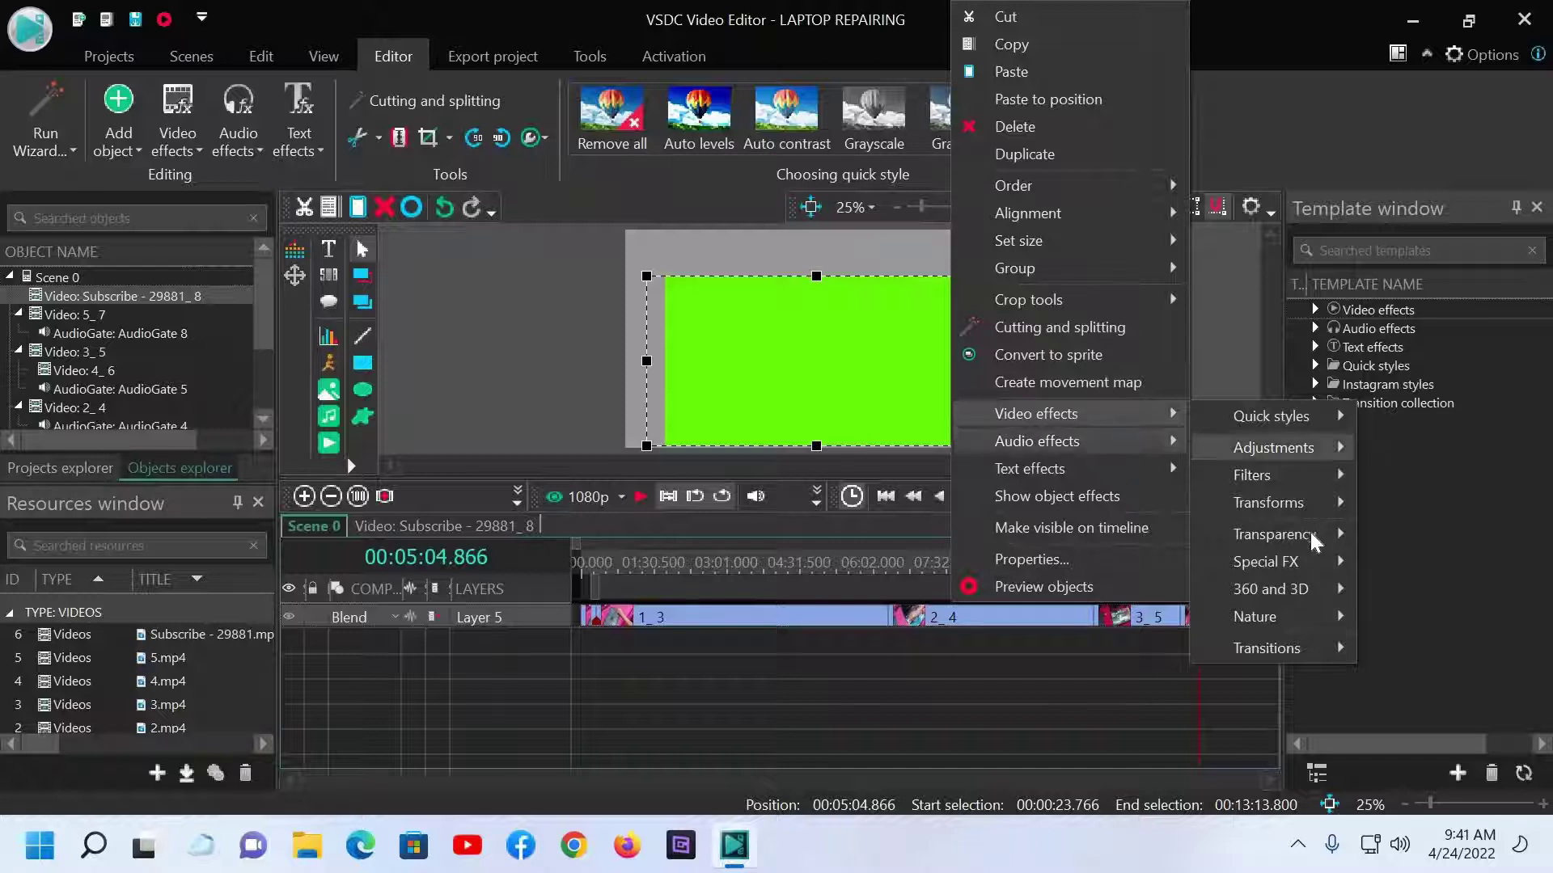
mouse_move(1310, 533)
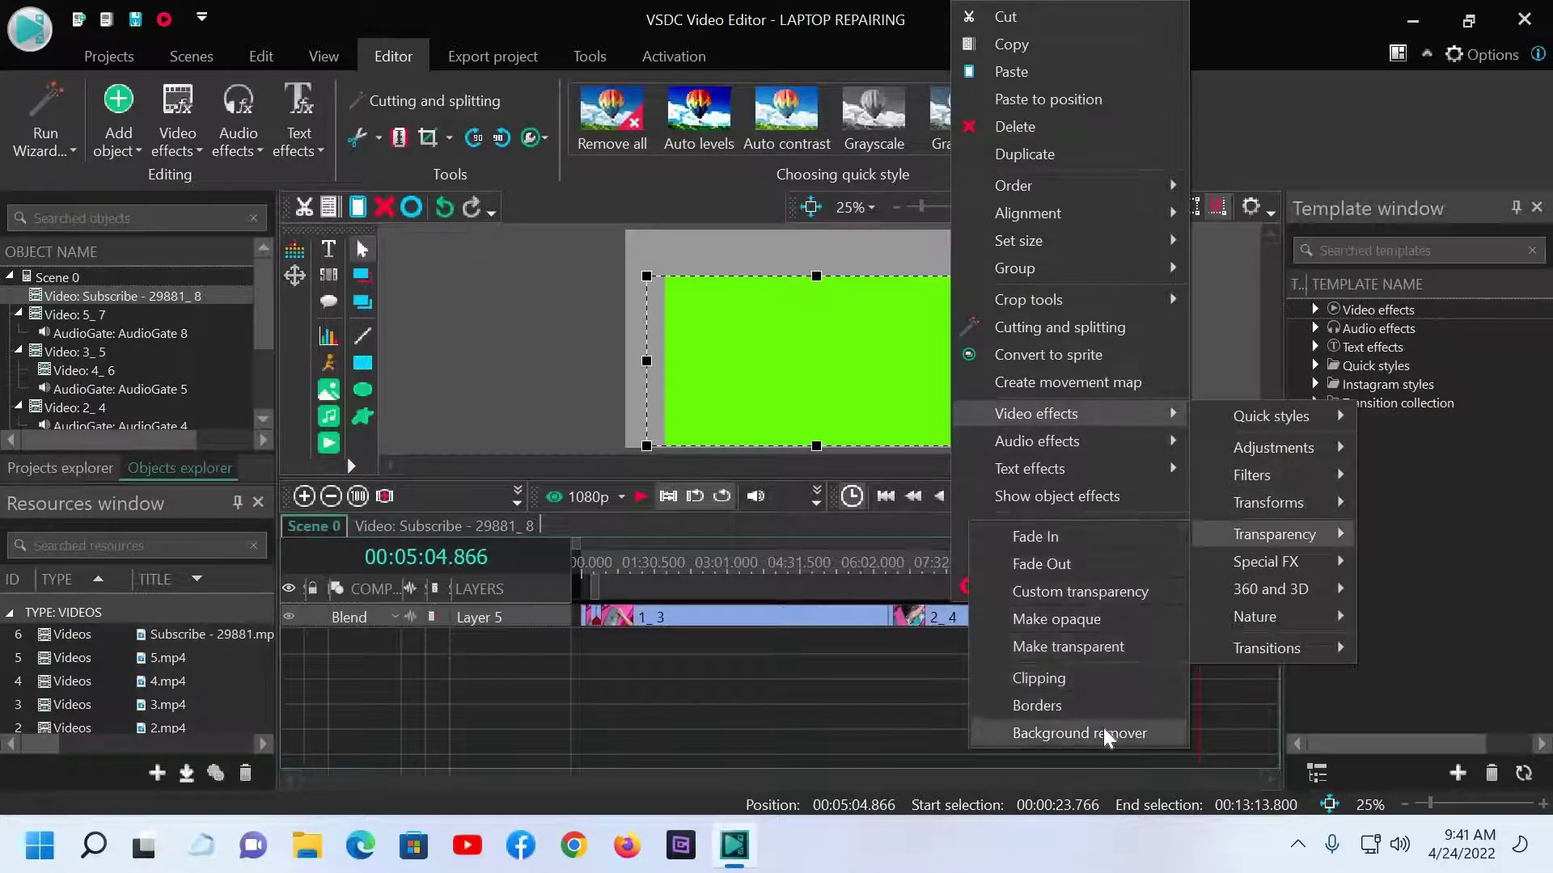
left_click(1145, 735)
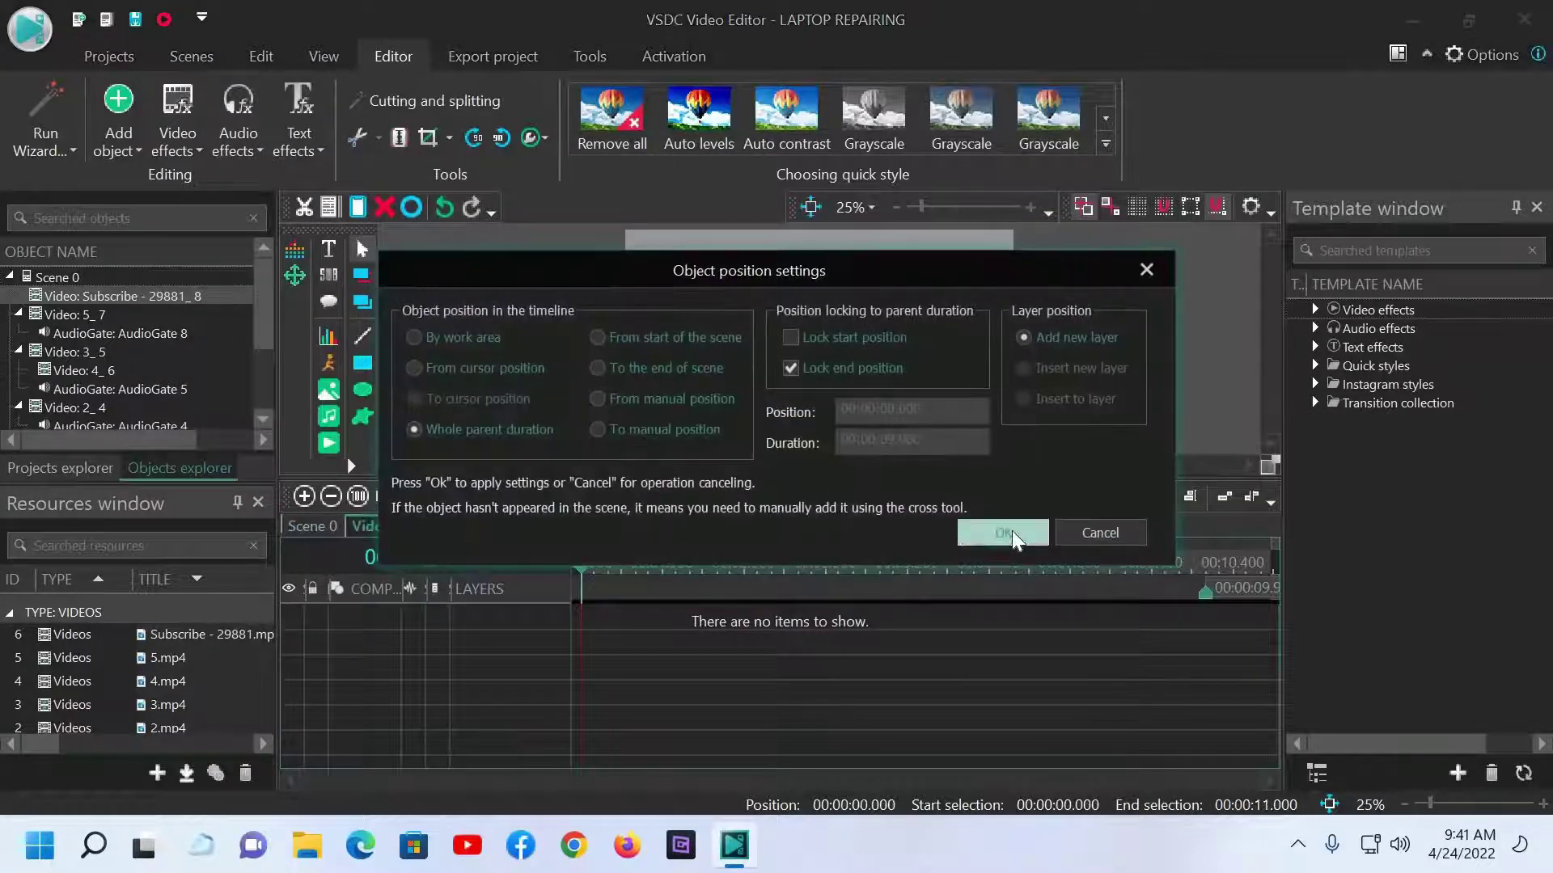
left_click(1002, 533)
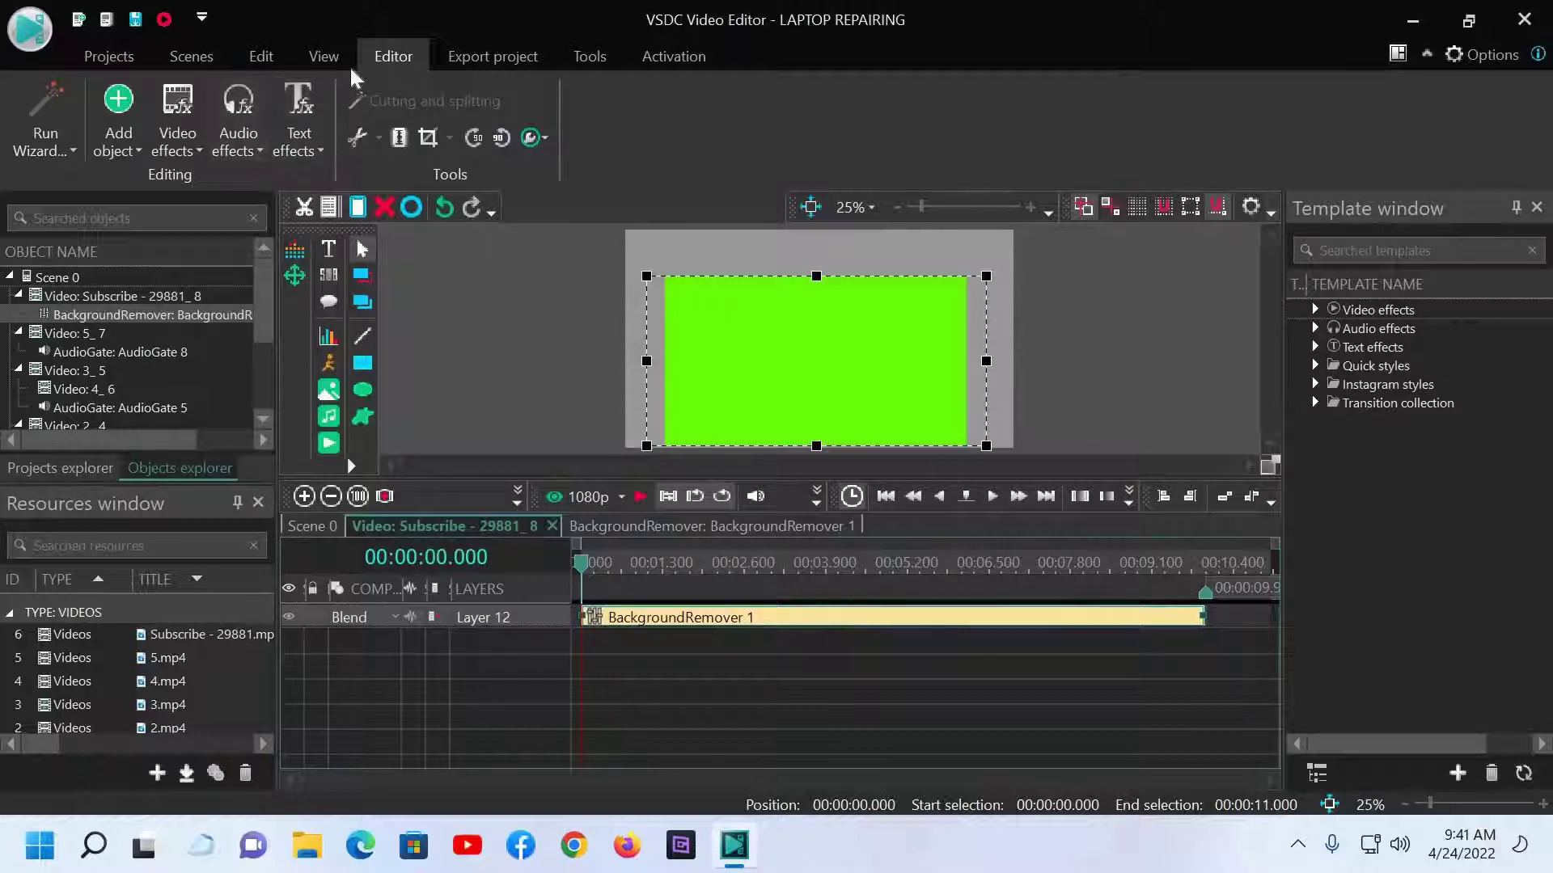
Show the properties of the Subscribe clip's Background remover effect and set its minimum brightness threshold to 100
left_click(326, 59)
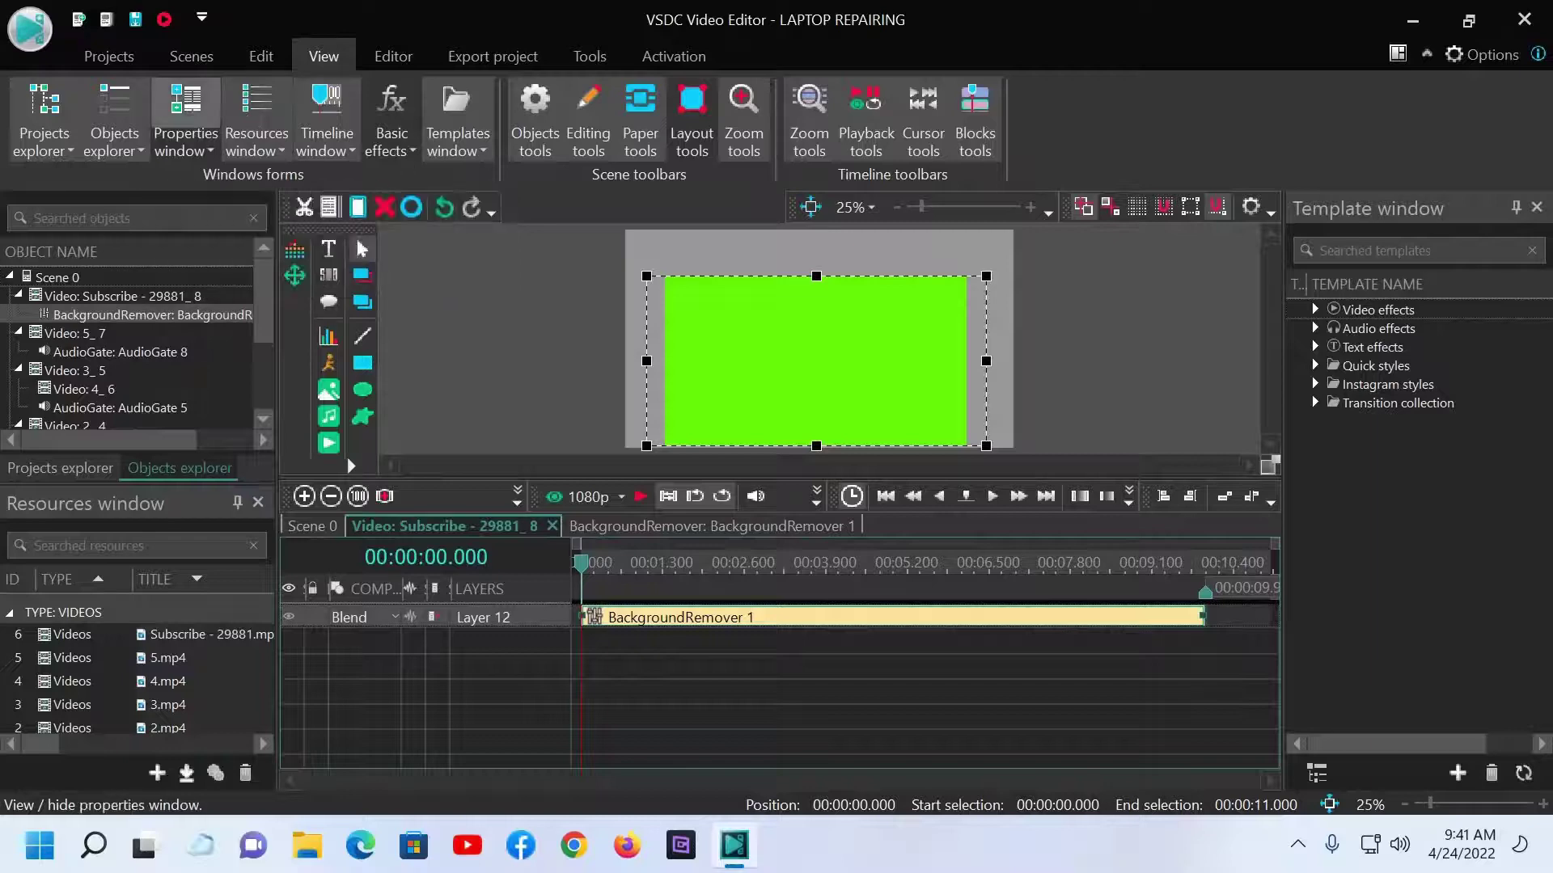
left_click(185, 114)
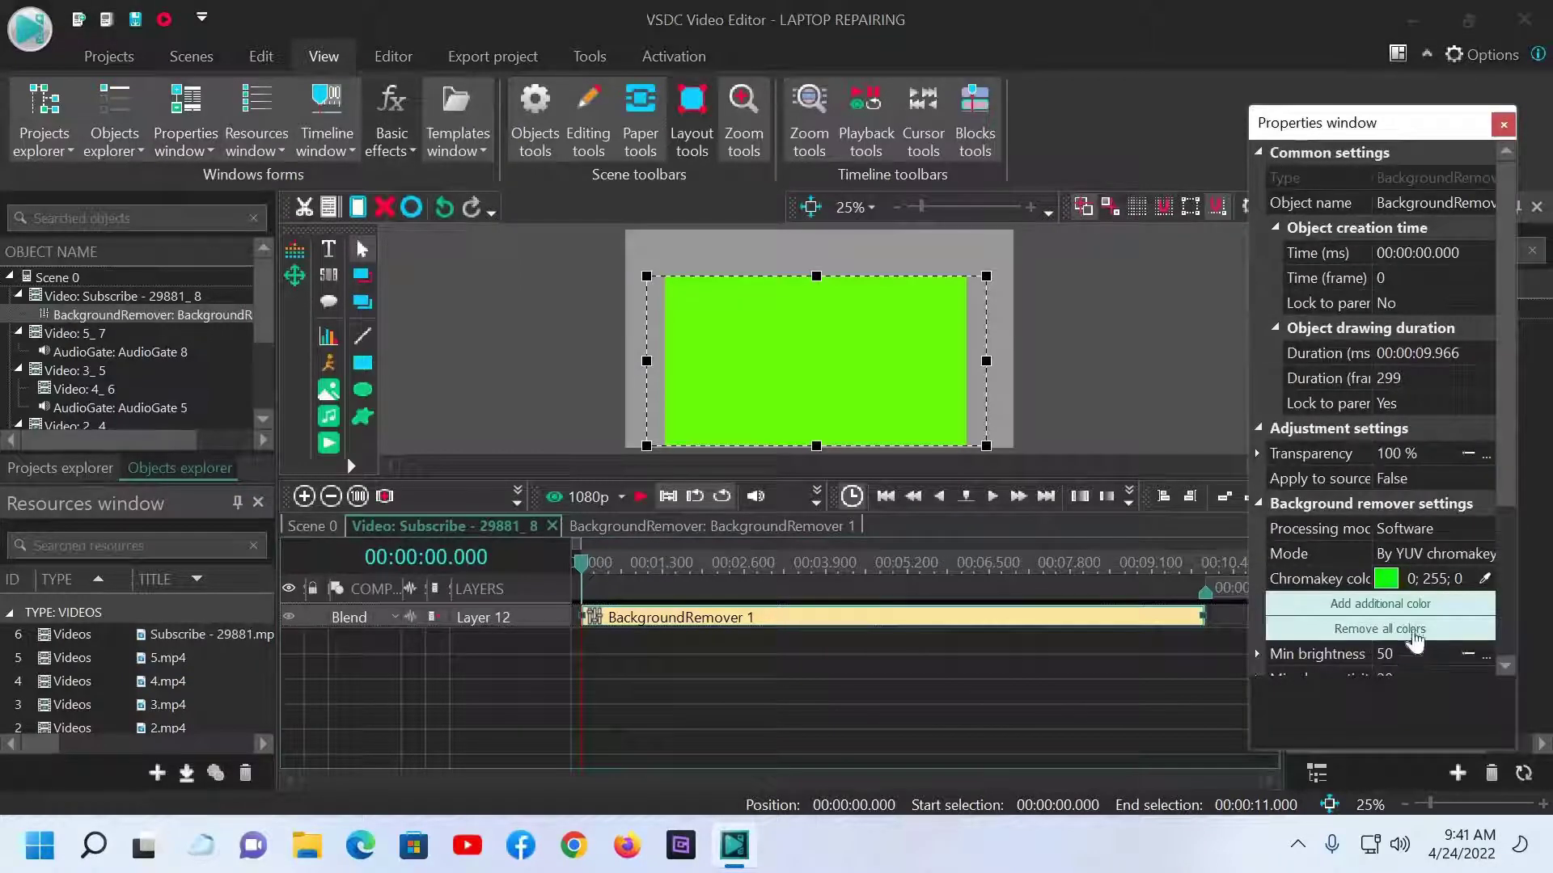
scroll(1428, 550, "down", 2)
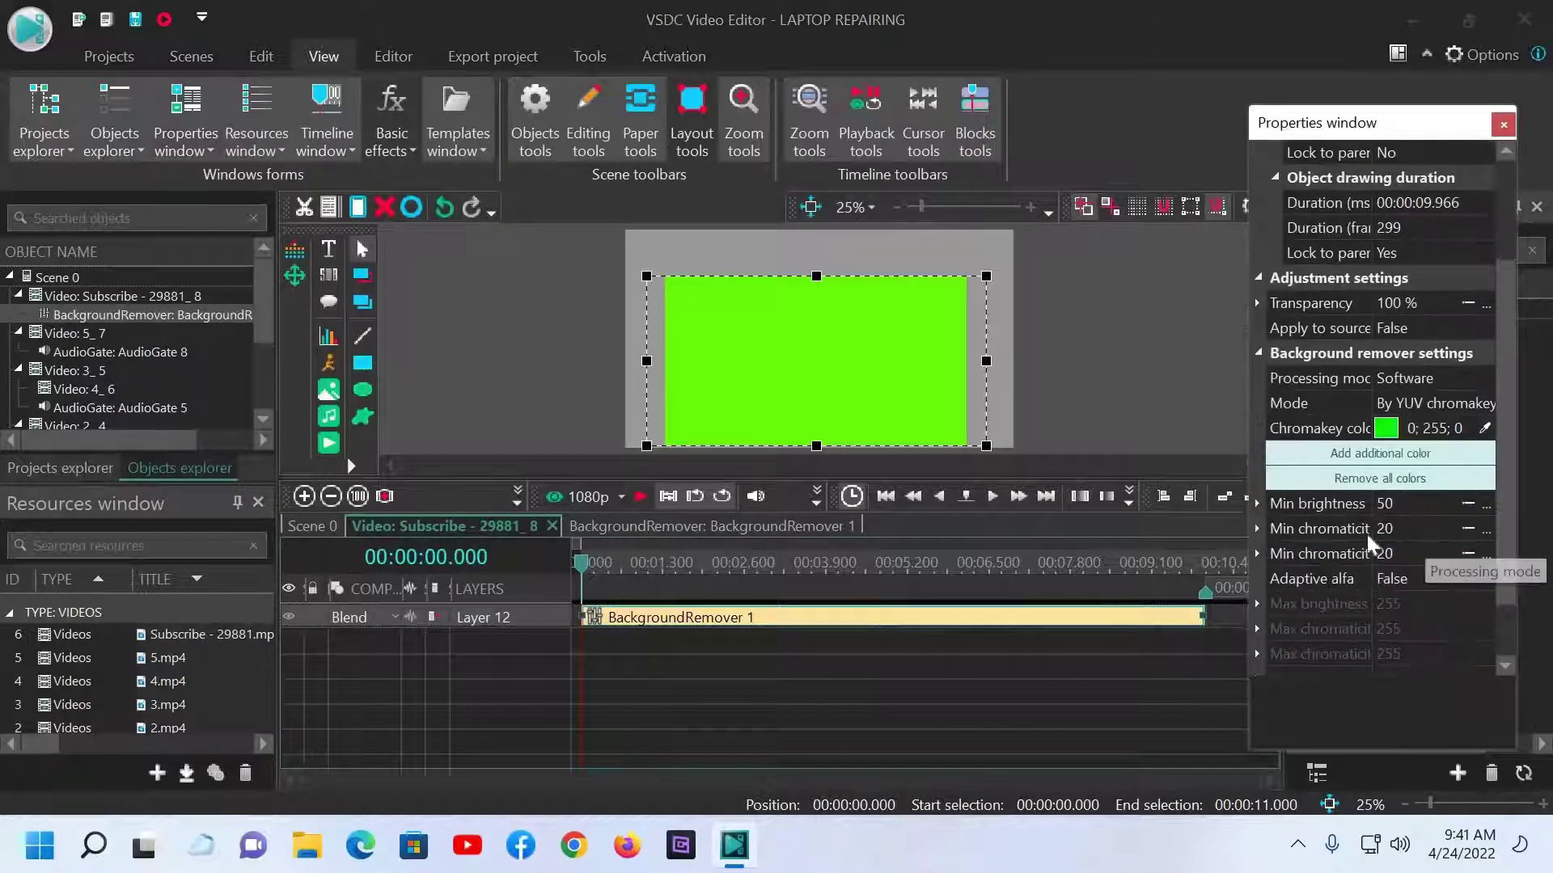
left_click(1404, 508)
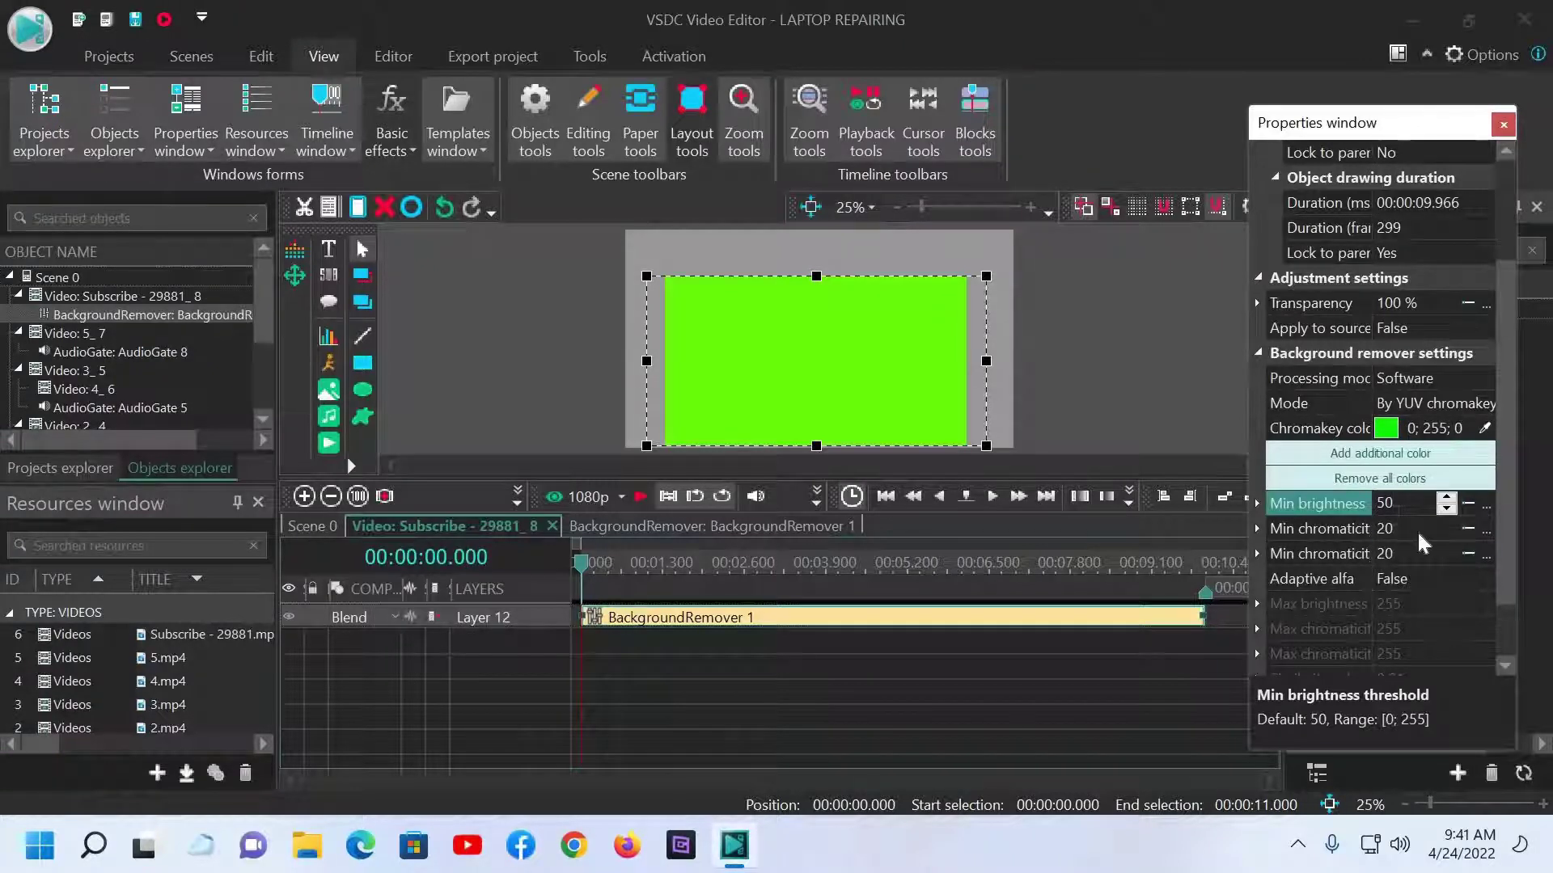
key("BackSpace")
key("BackSpace")
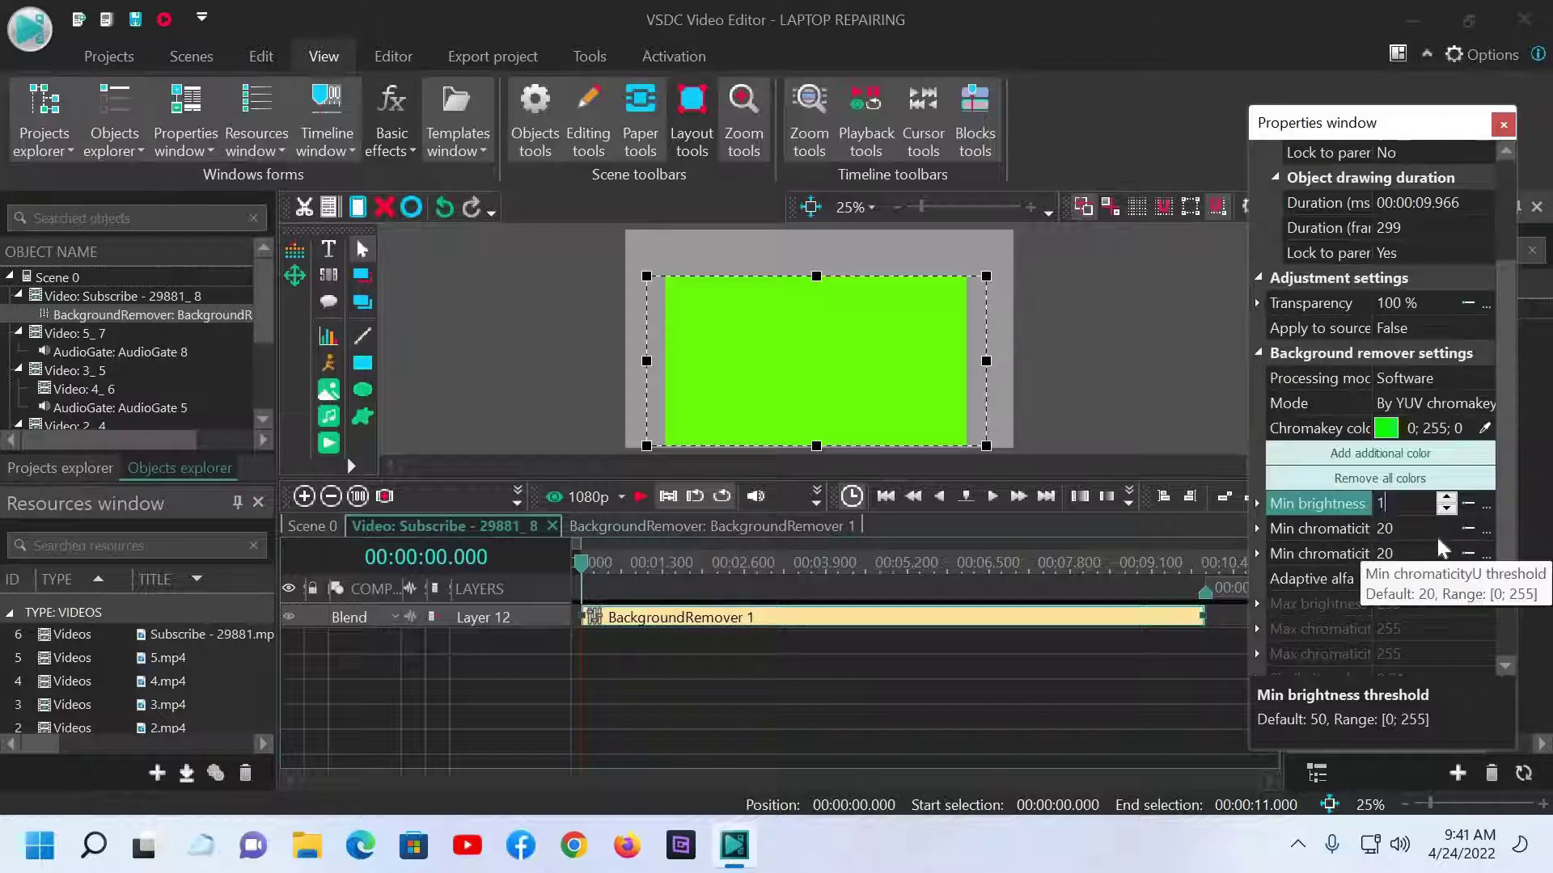
Set the Background remover's minimum chromaticity U threshold to 50 and minimum chromaticity V threshold to 100
left_click(1404, 529)
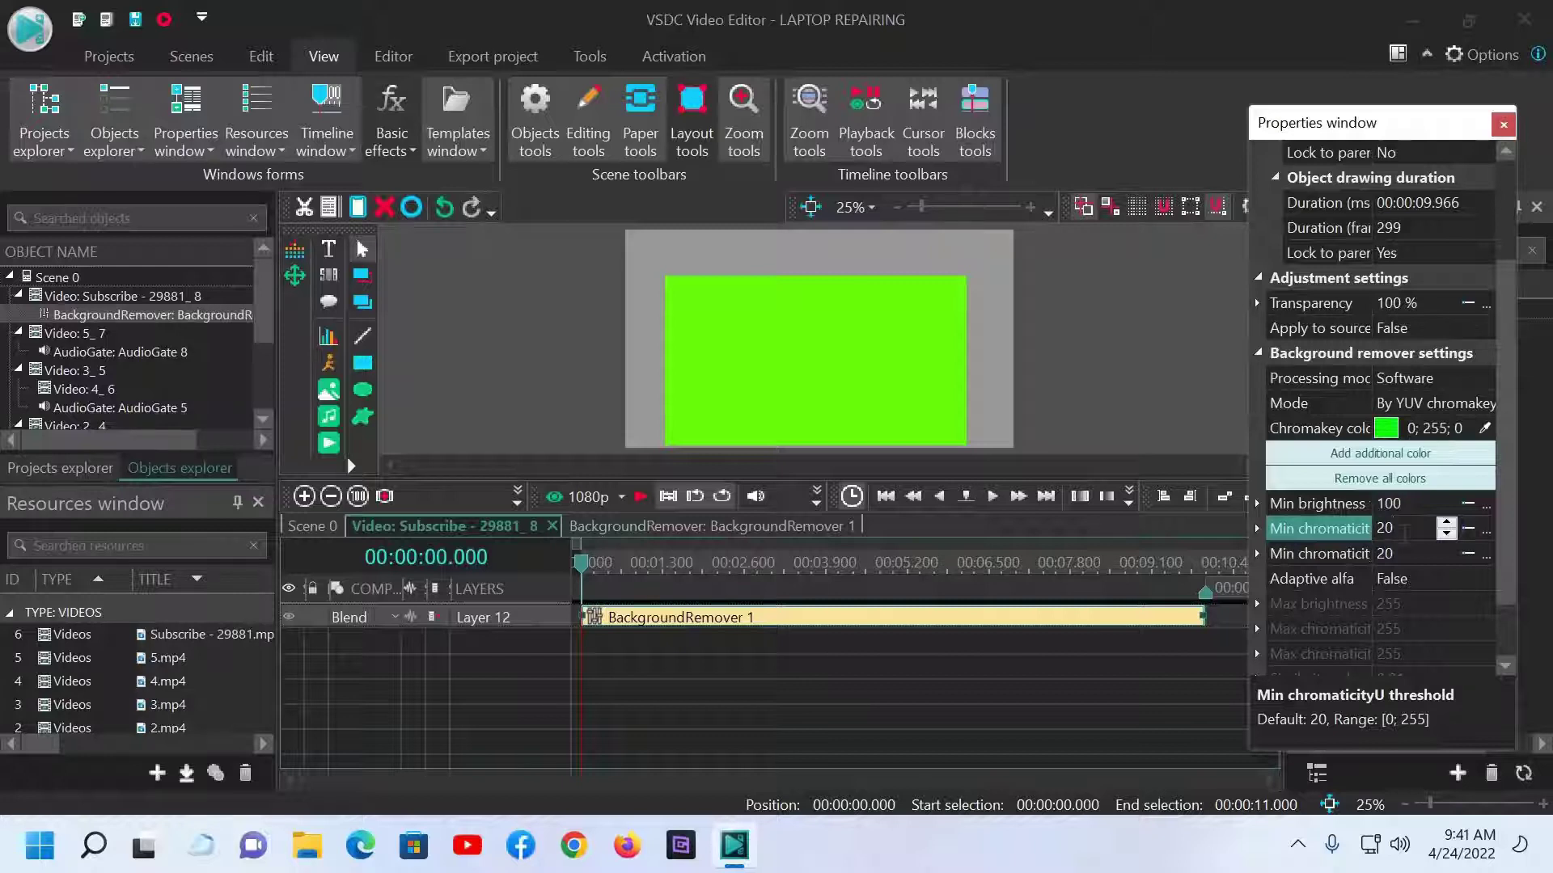
key("BackSpace")
key("BackSpace")
type("50")
left_click(1409, 555)
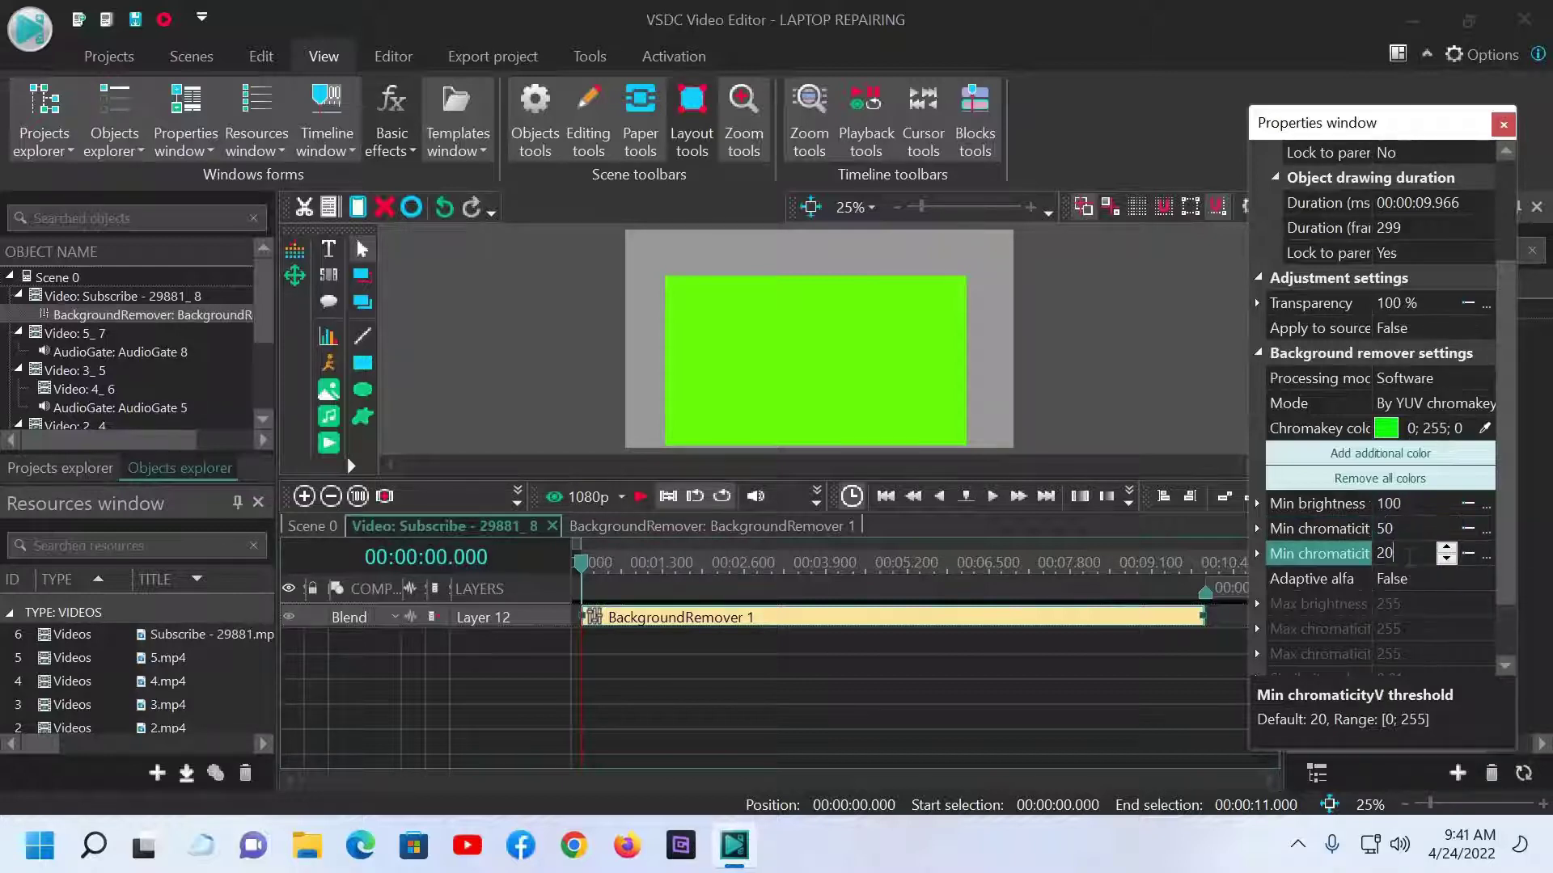
key("BackSpace")
key("BackSpace")
type("100")
left_click(1161, 380)
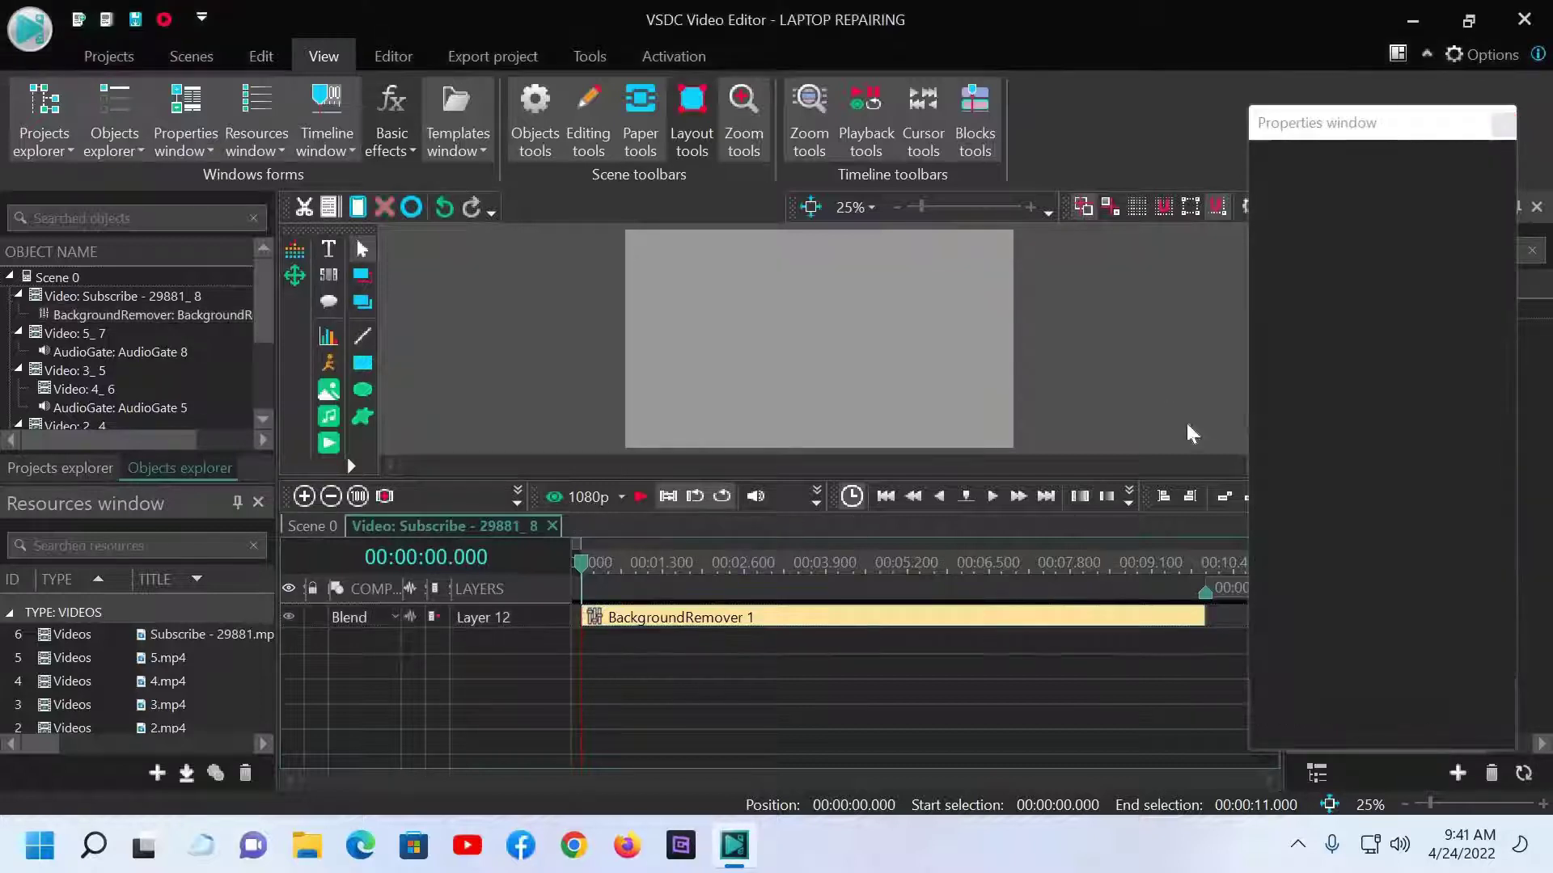
left_click(841, 349)
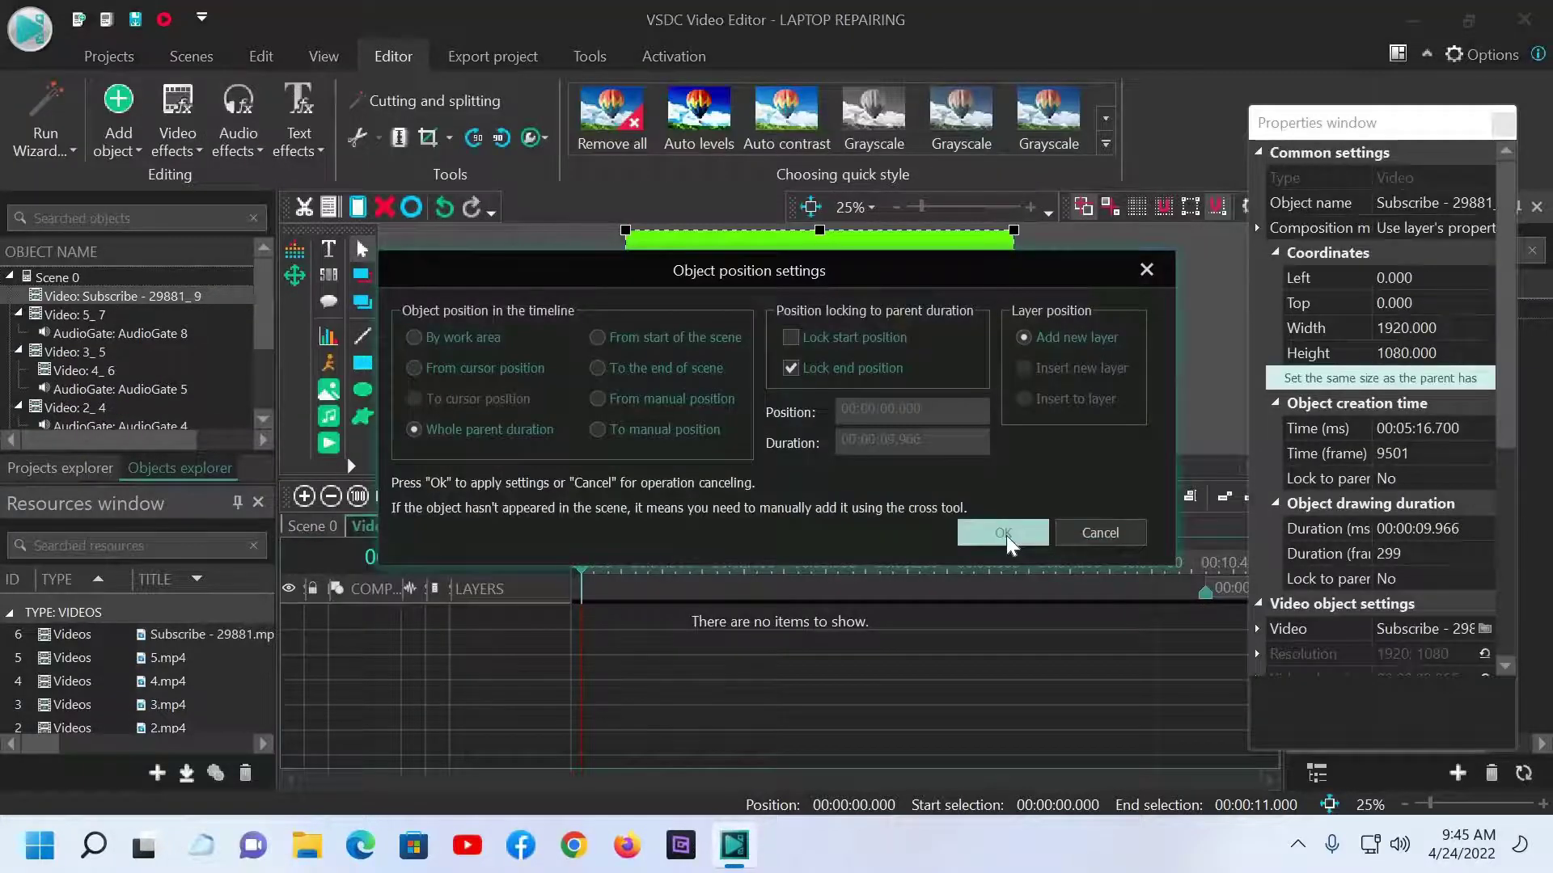
Apply the Background remover to the new Subscribe clip for its whole parent duration and shrink the clip to about 1504 × 432 in the frame's lower part
left_click(1006, 535)
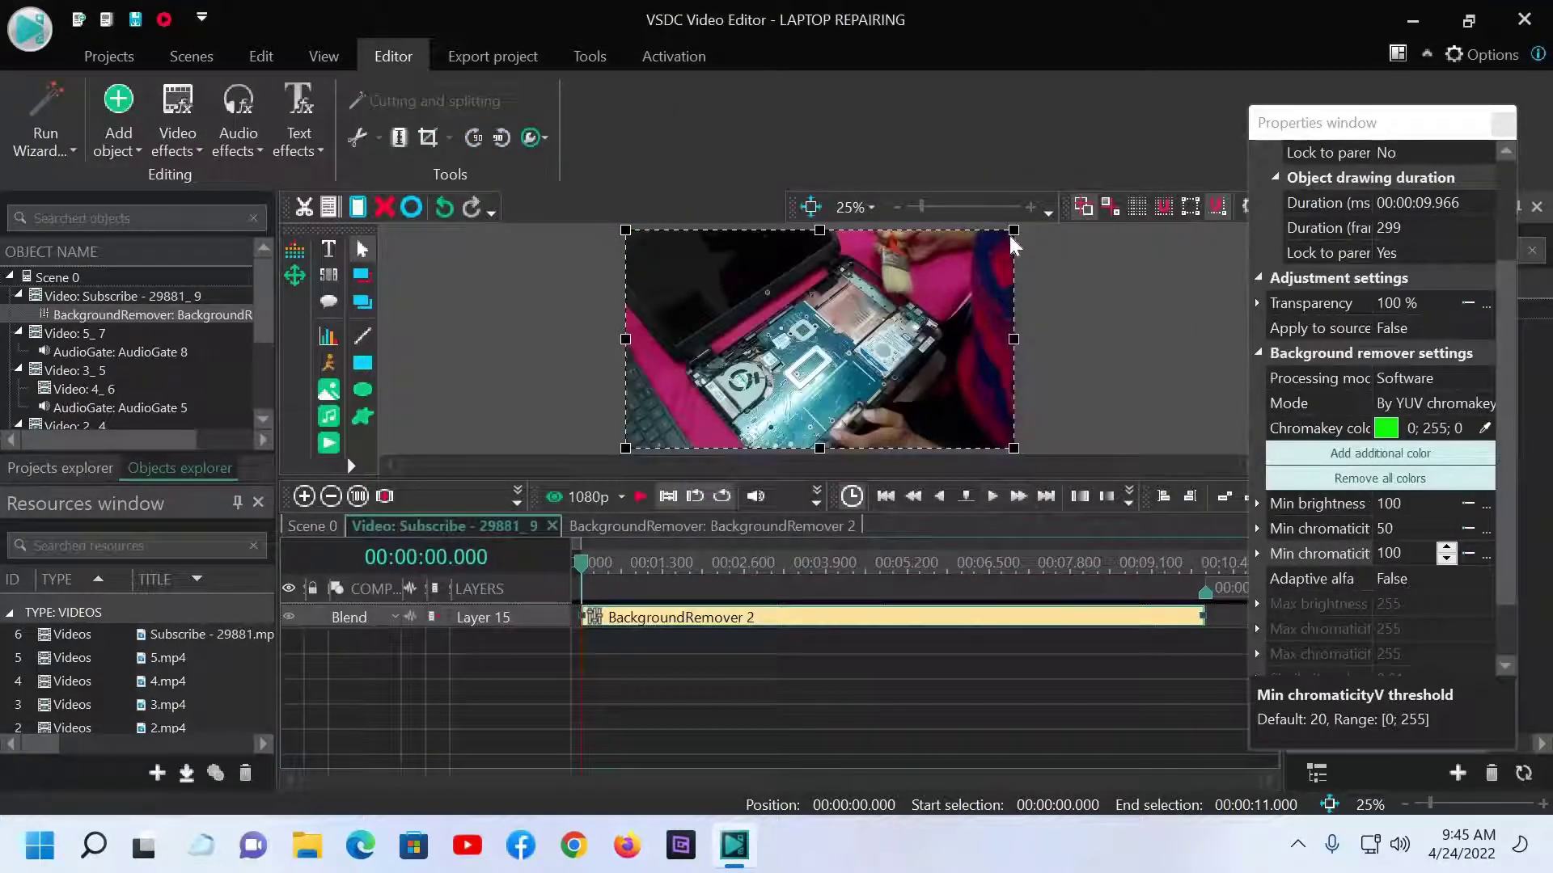
left_click_drag(1008, 230, 998, 230)
left_click_drag(814, 229, 814, 329)
left_click_drag(1003, 326, 952, 381)
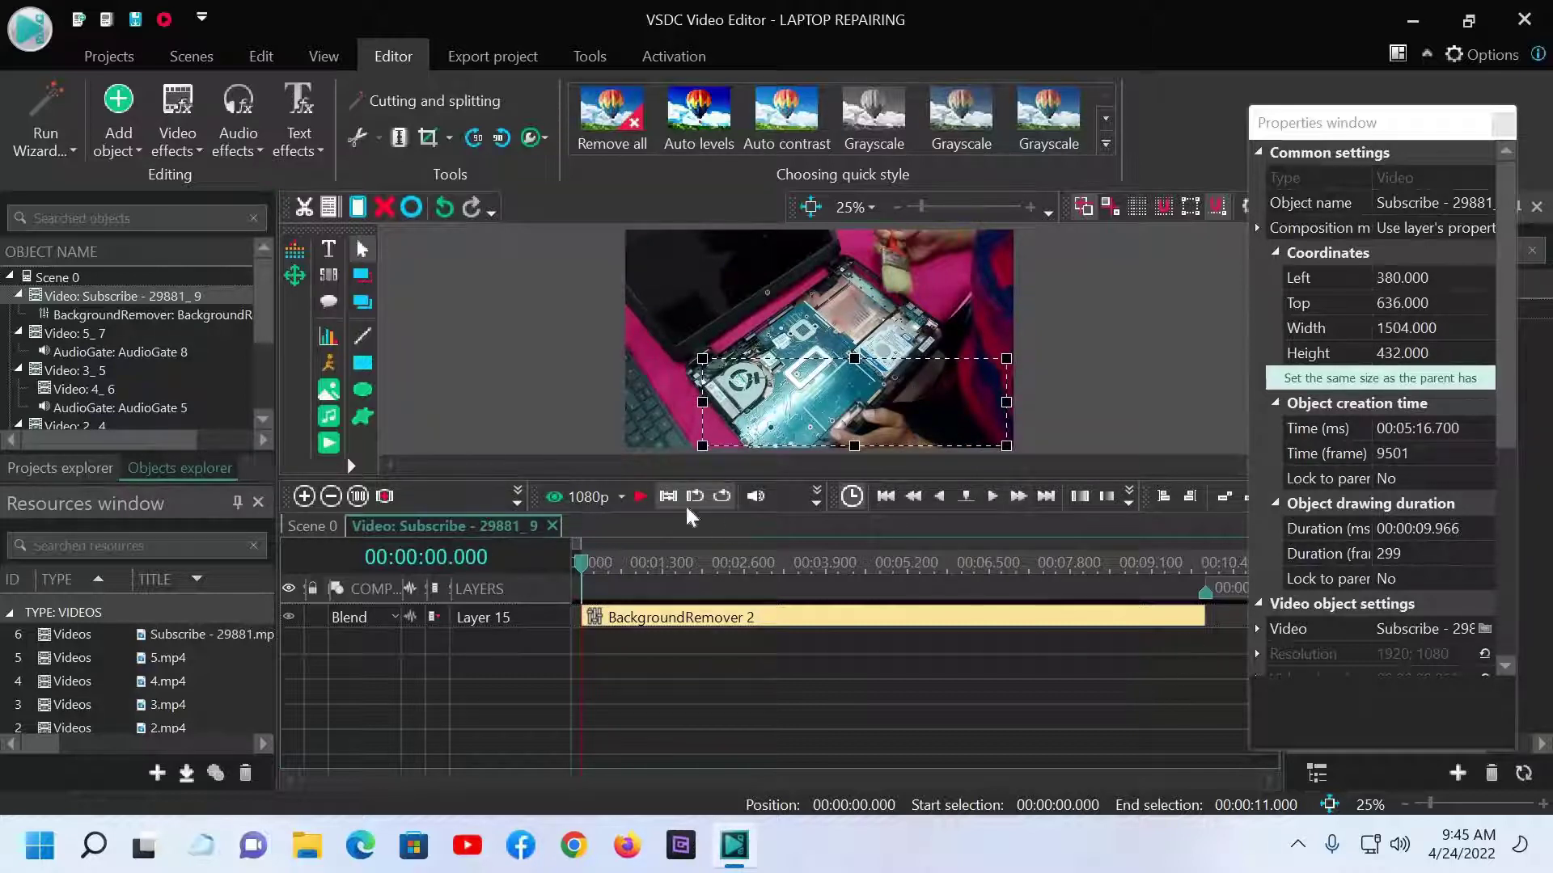
left_click(639, 496)
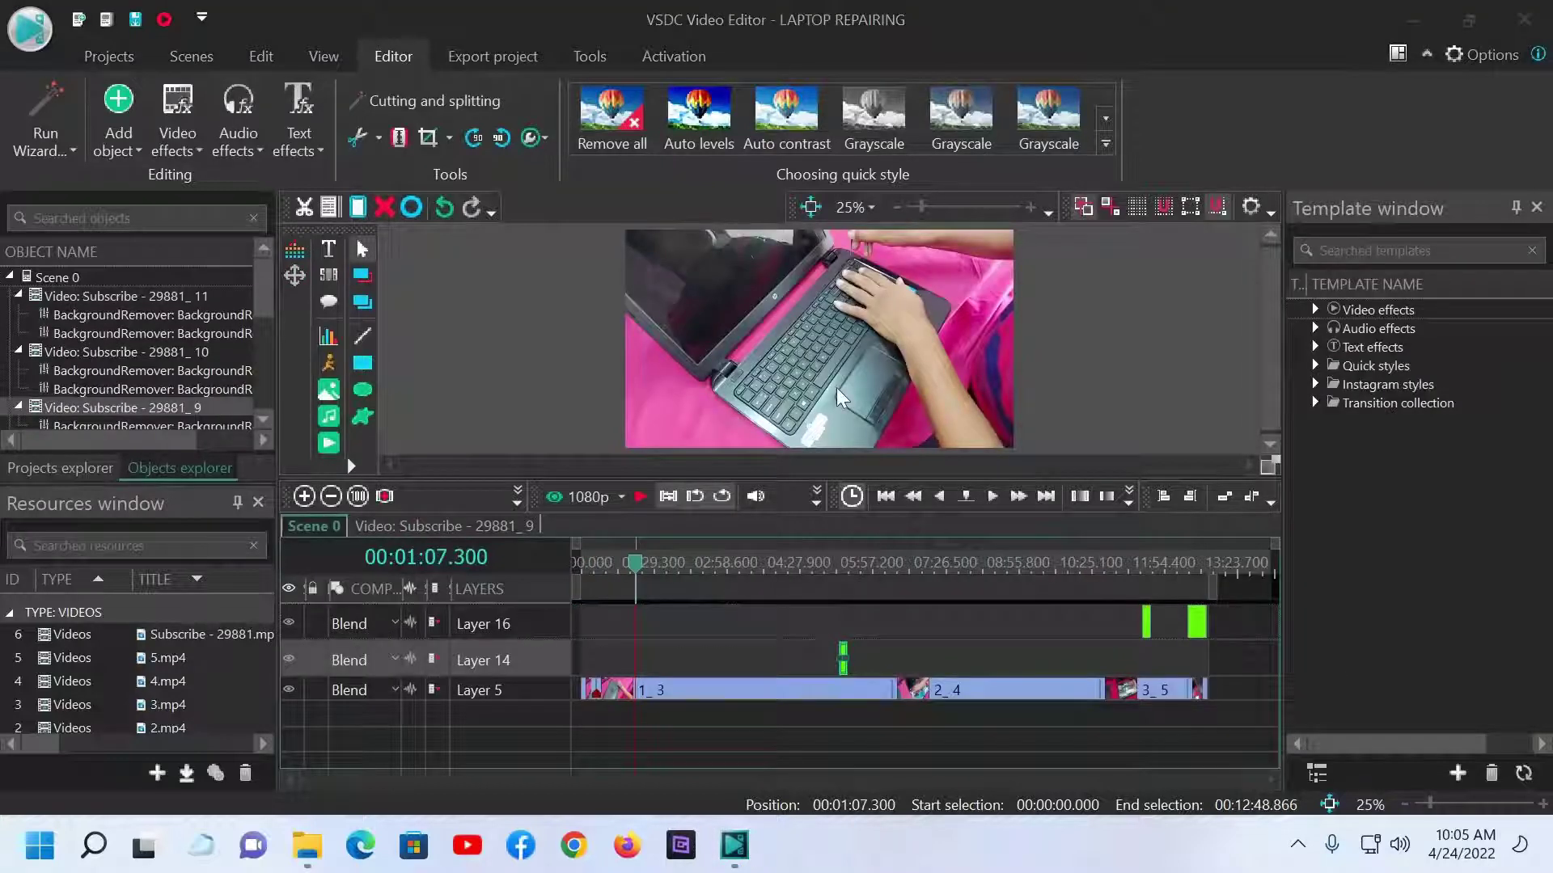
Add a text object reading "I-TECH CREATOR" over the video in the main scene
left_click(329, 249)
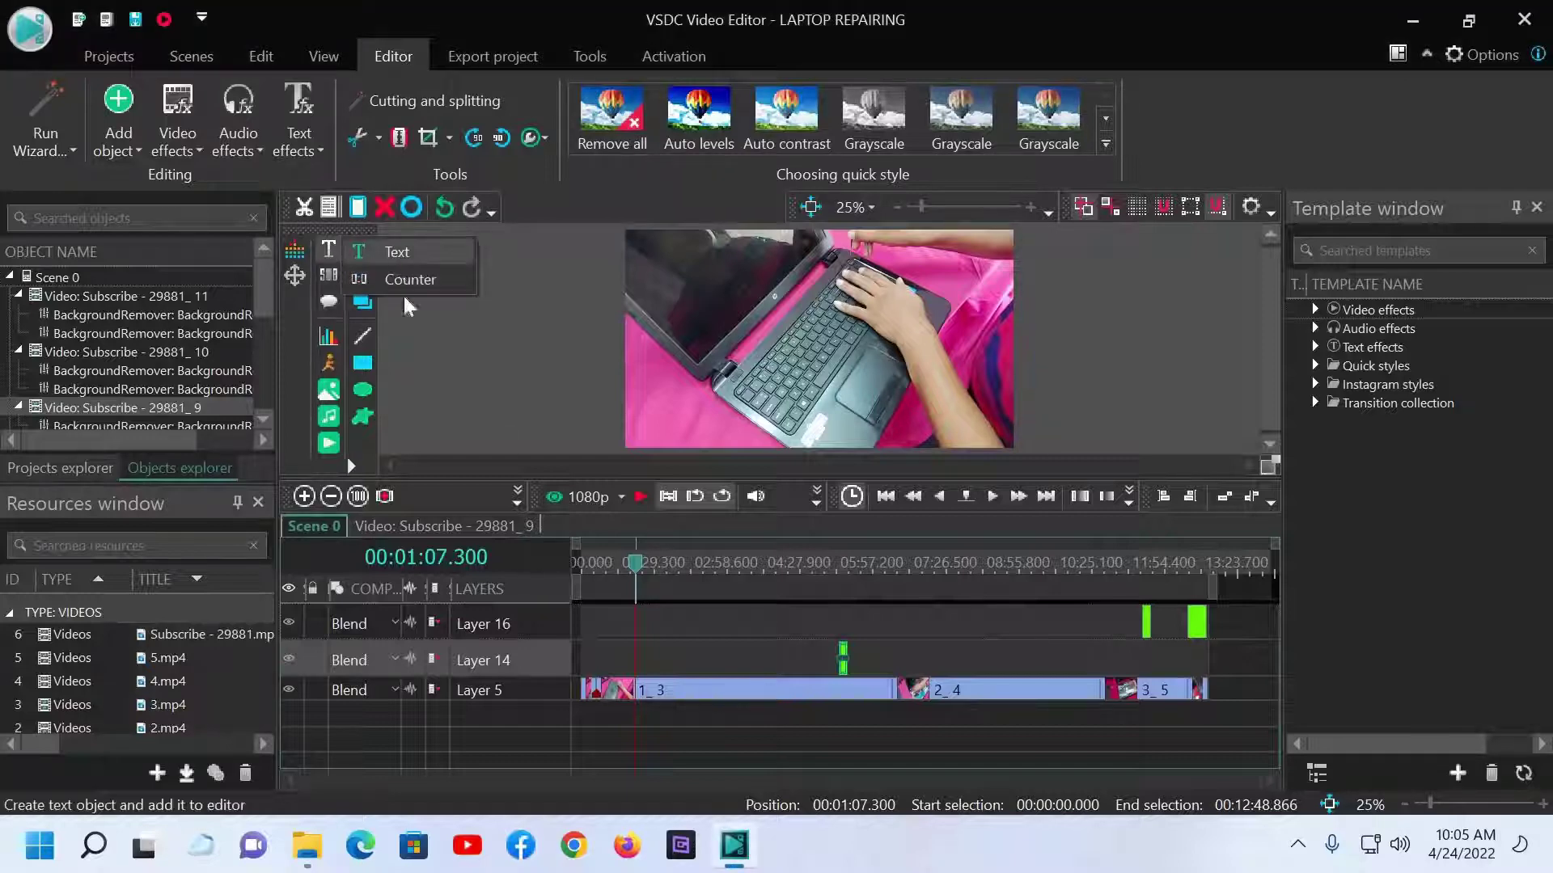
left_click(396, 253)
left_click(1003, 532)
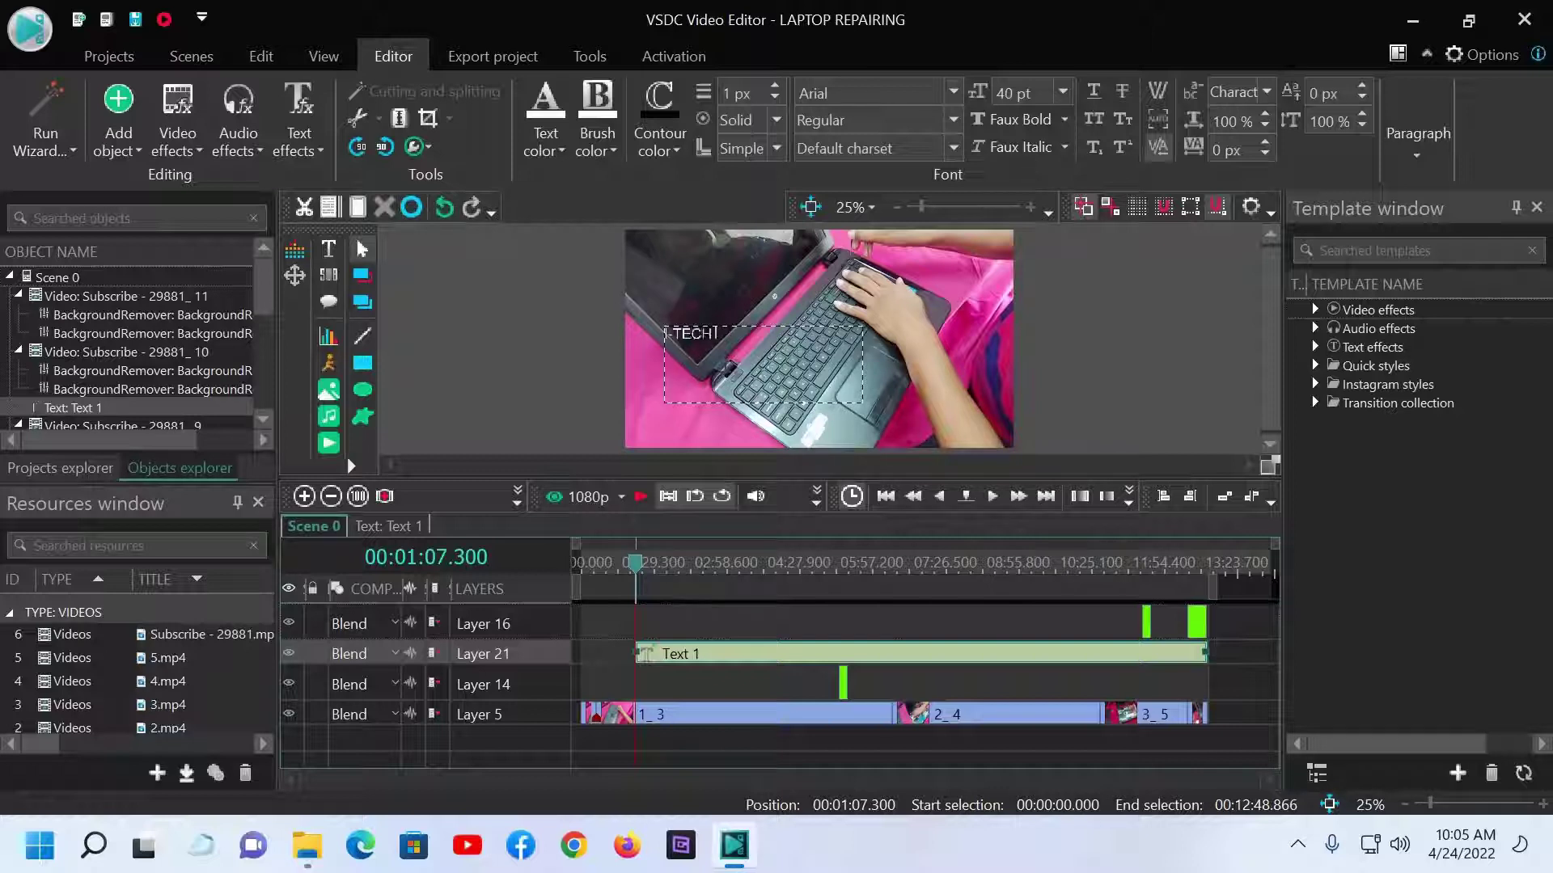
type("ATOR")
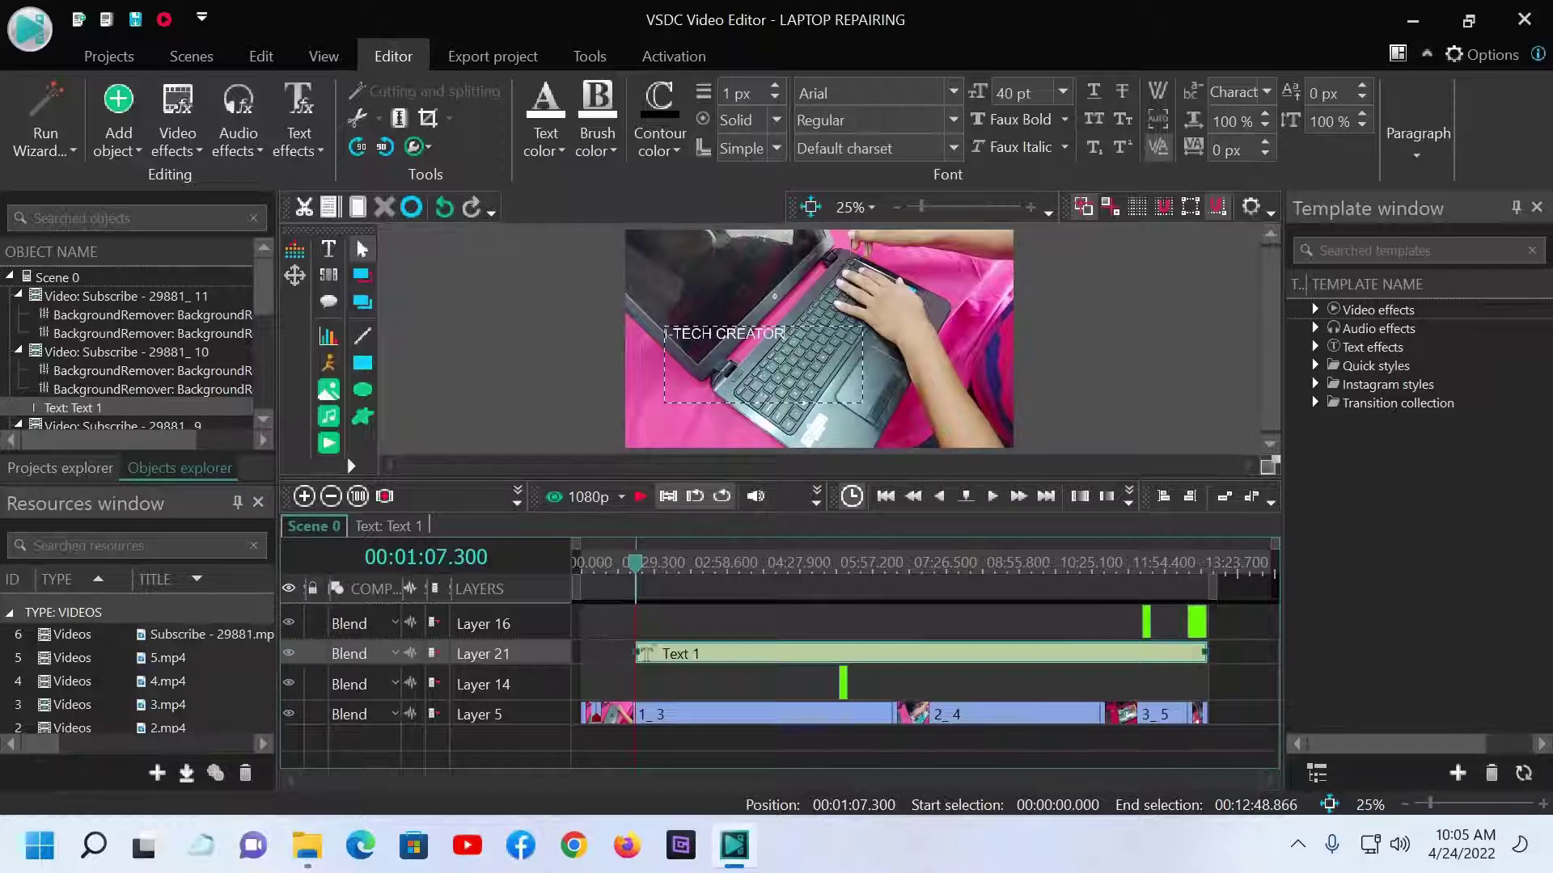
Set the font size of the whole "I-TECH CREATOR" text to 72 pt
key("shift+Left")
key("shift+Left")
key("shift+Left")
key("shift+Left")
key("shift+Left")
key("shift+Left")
key("shift+Left")
key("shift+Left")
key("shift+Left")
key("shift+Left")
key("shift+Left")
key("shift+Left")
key("shift+Left")
key("shift+Left")
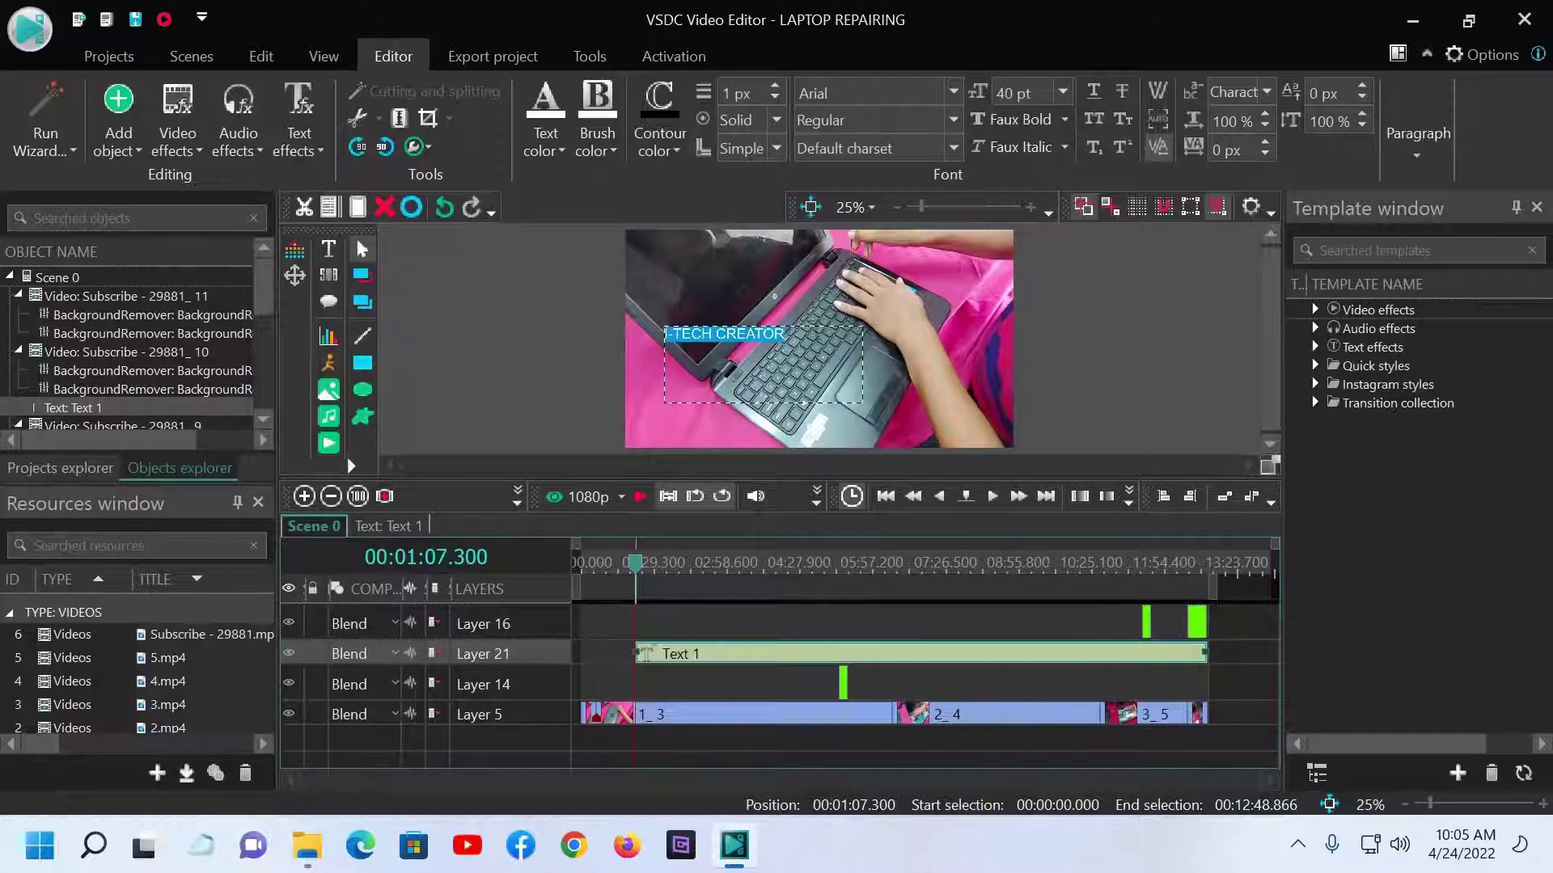
left_click(1062, 91)
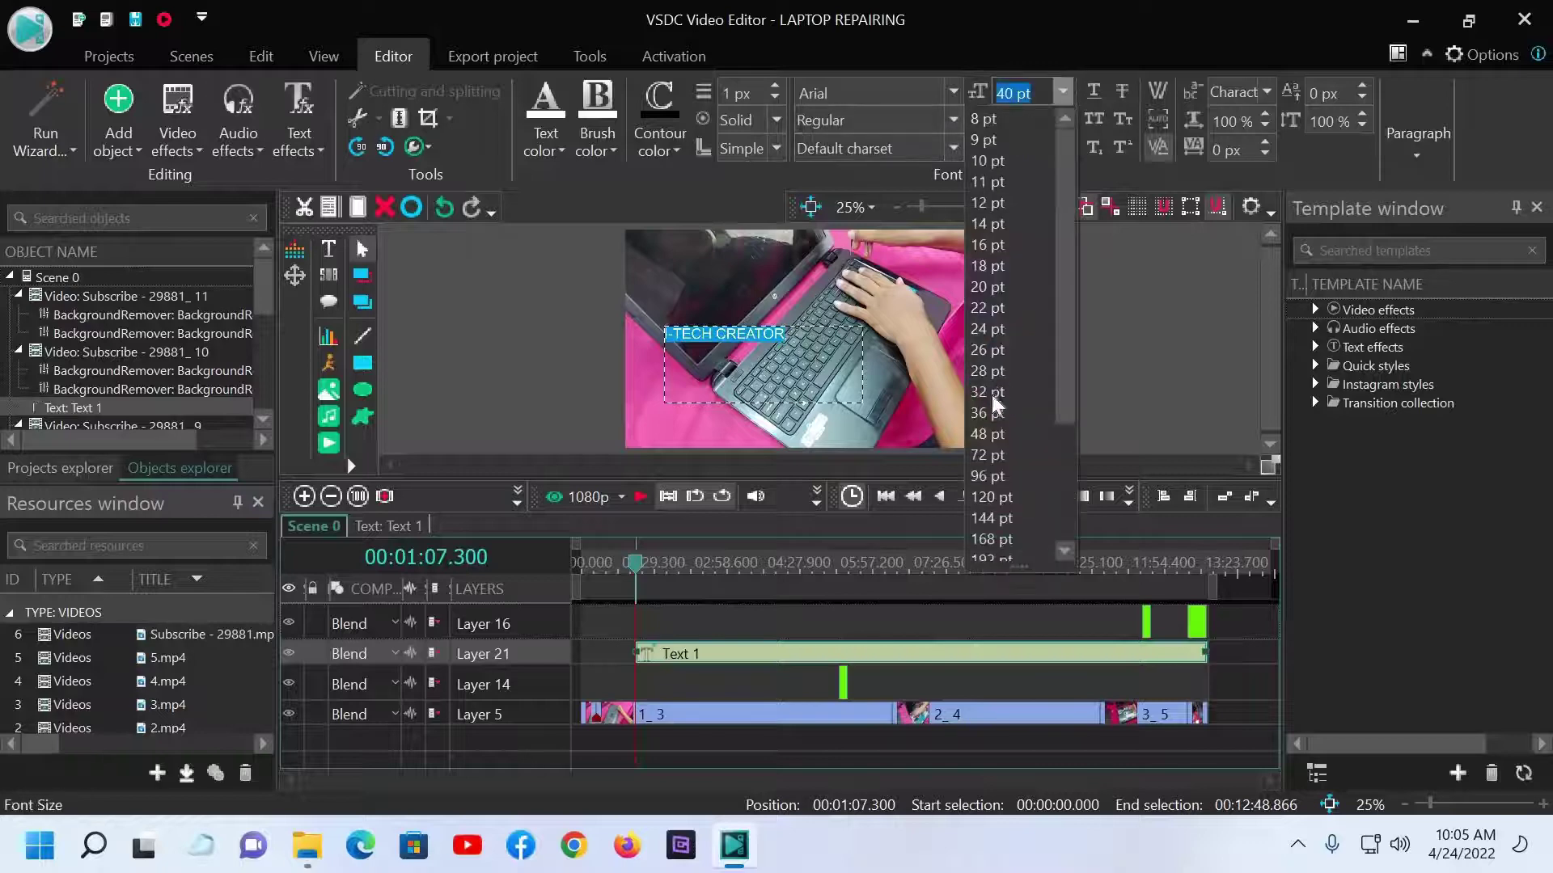
left_click(996, 453)
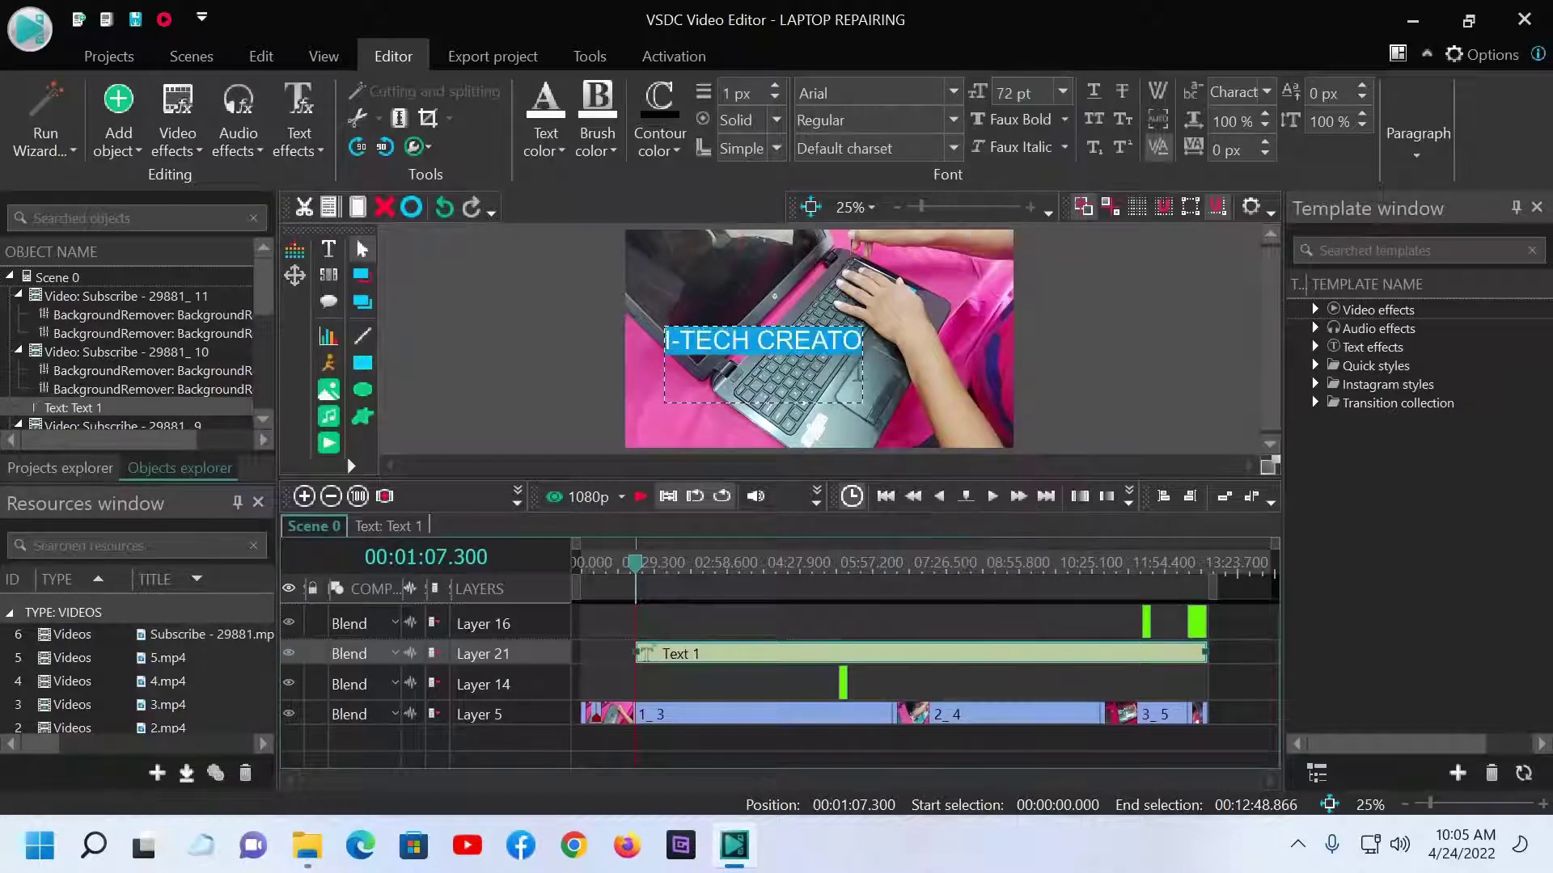
Move the text to the video frame's upper left corner and shorten its timeline duration to about 2 min 32 s
left_click(815, 351)
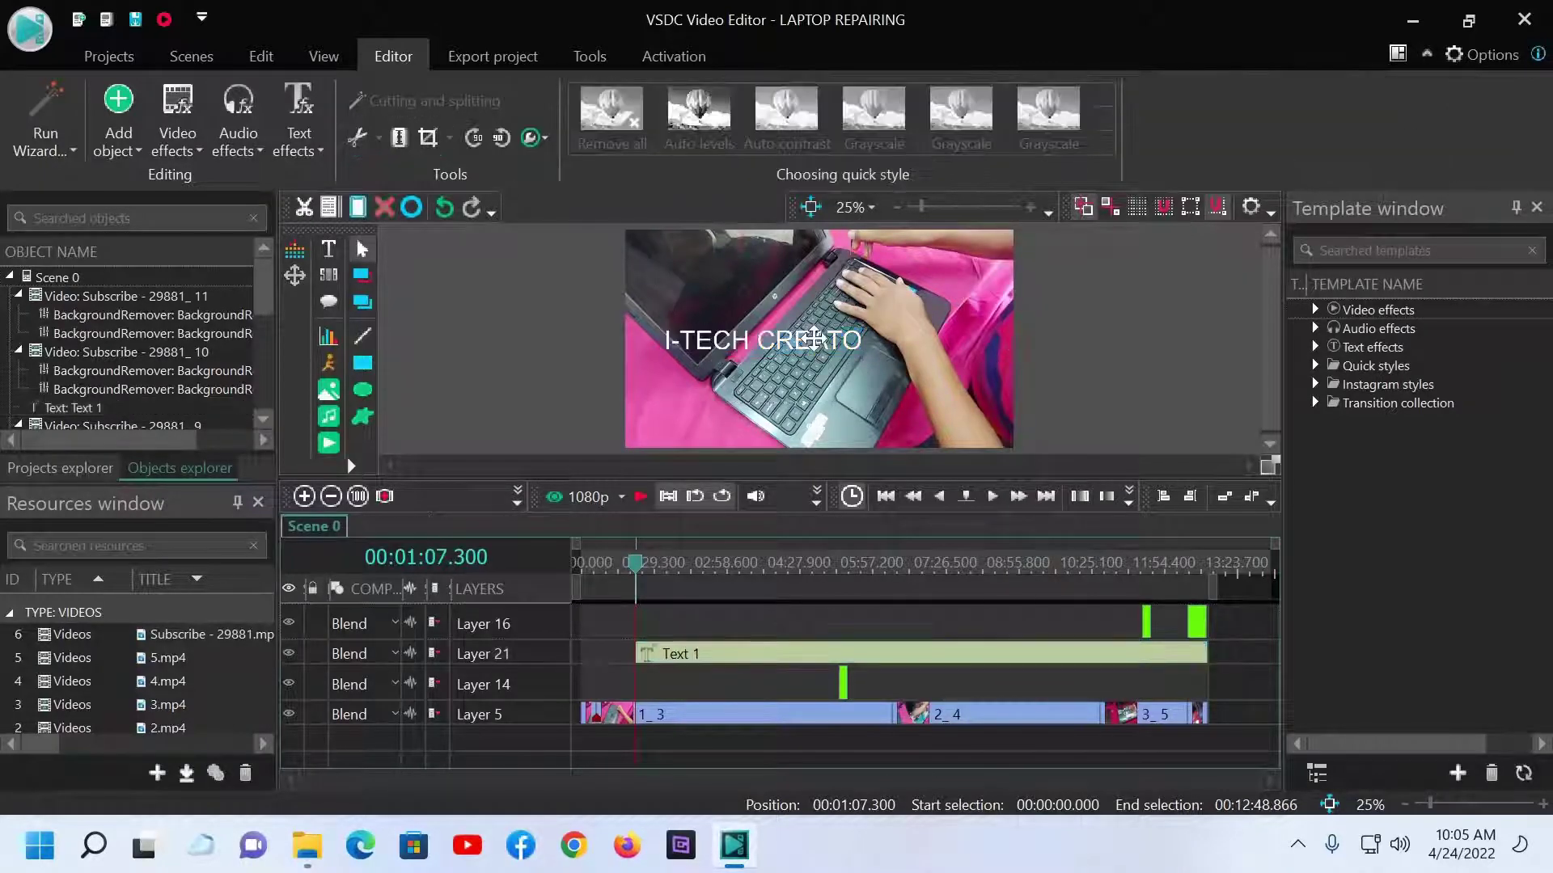
left_click(795, 360)
left_click_drag(763, 403, 732, 257)
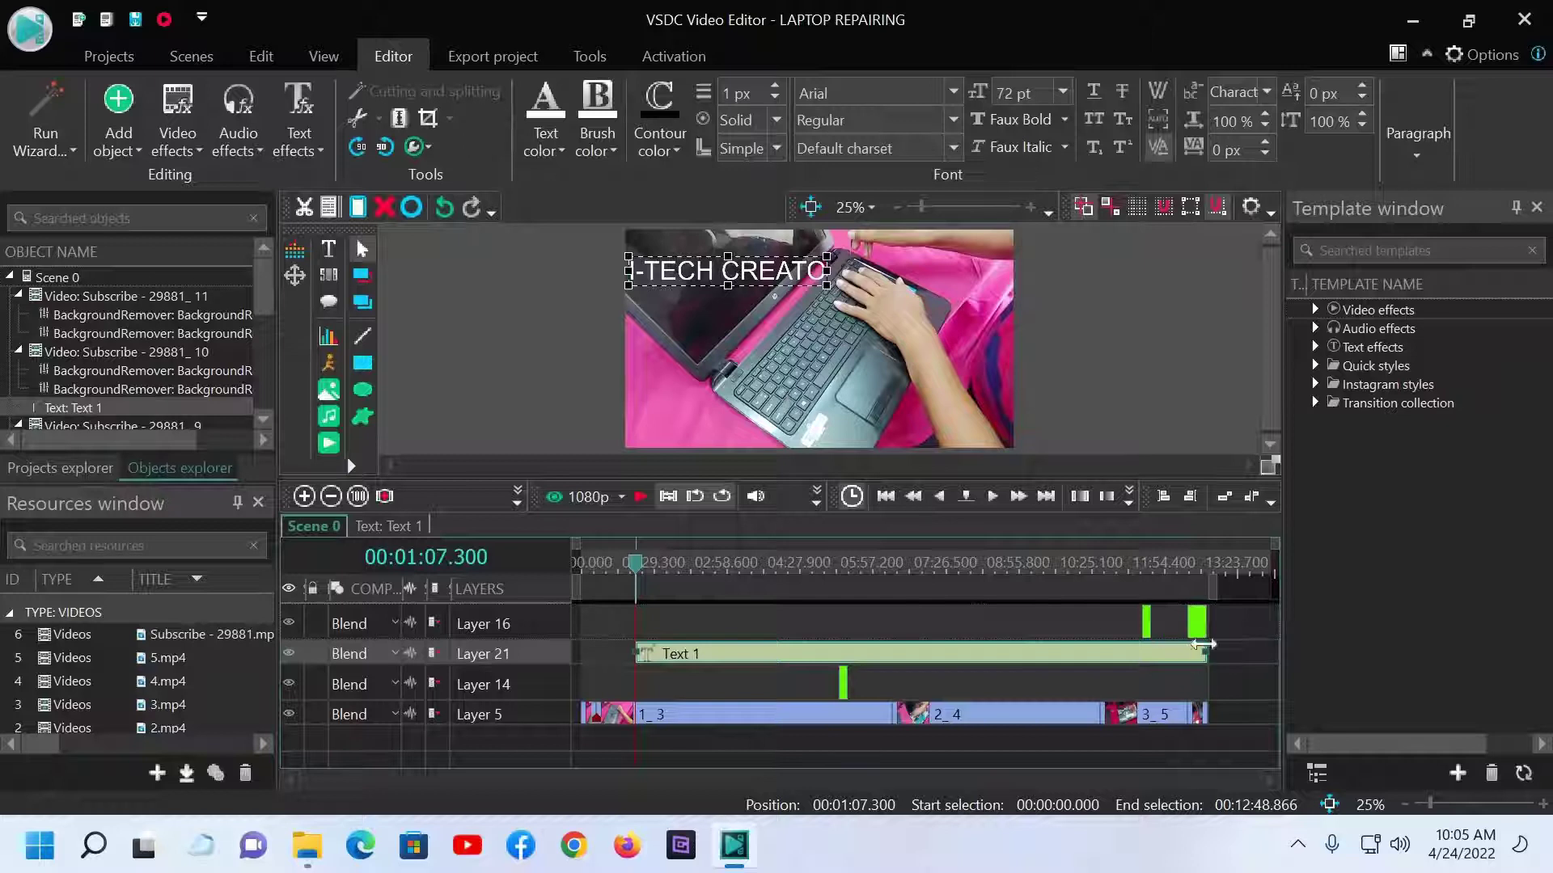
left_click_drag(1209, 657, 759, 653)
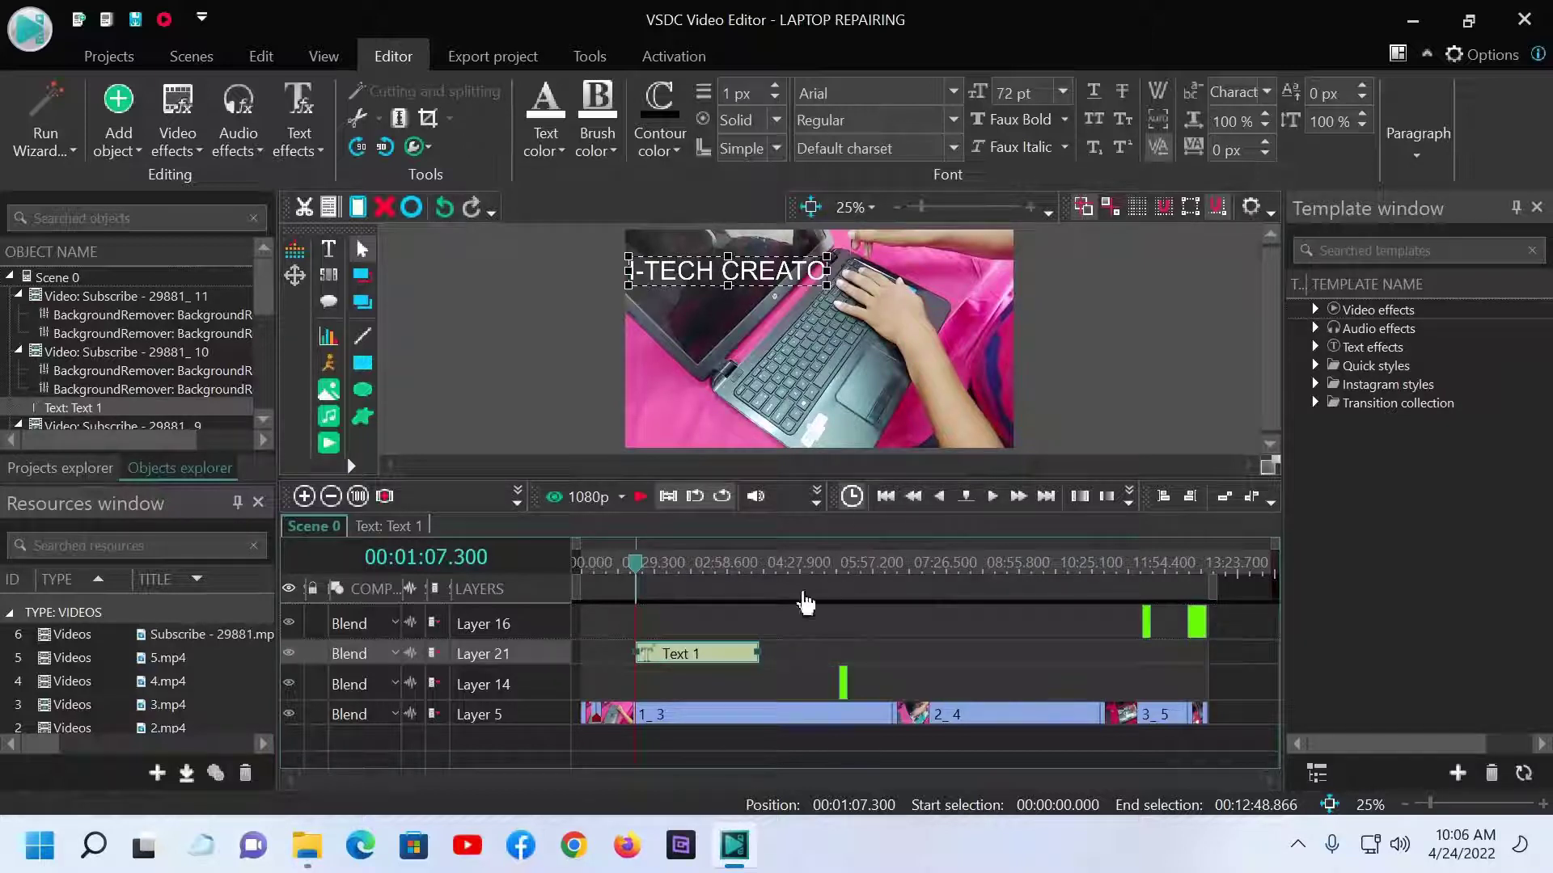
Preview the scene from about 00:02:09 to check the text overlay, and close the preview
left_click_drag(639, 564, 686, 566)
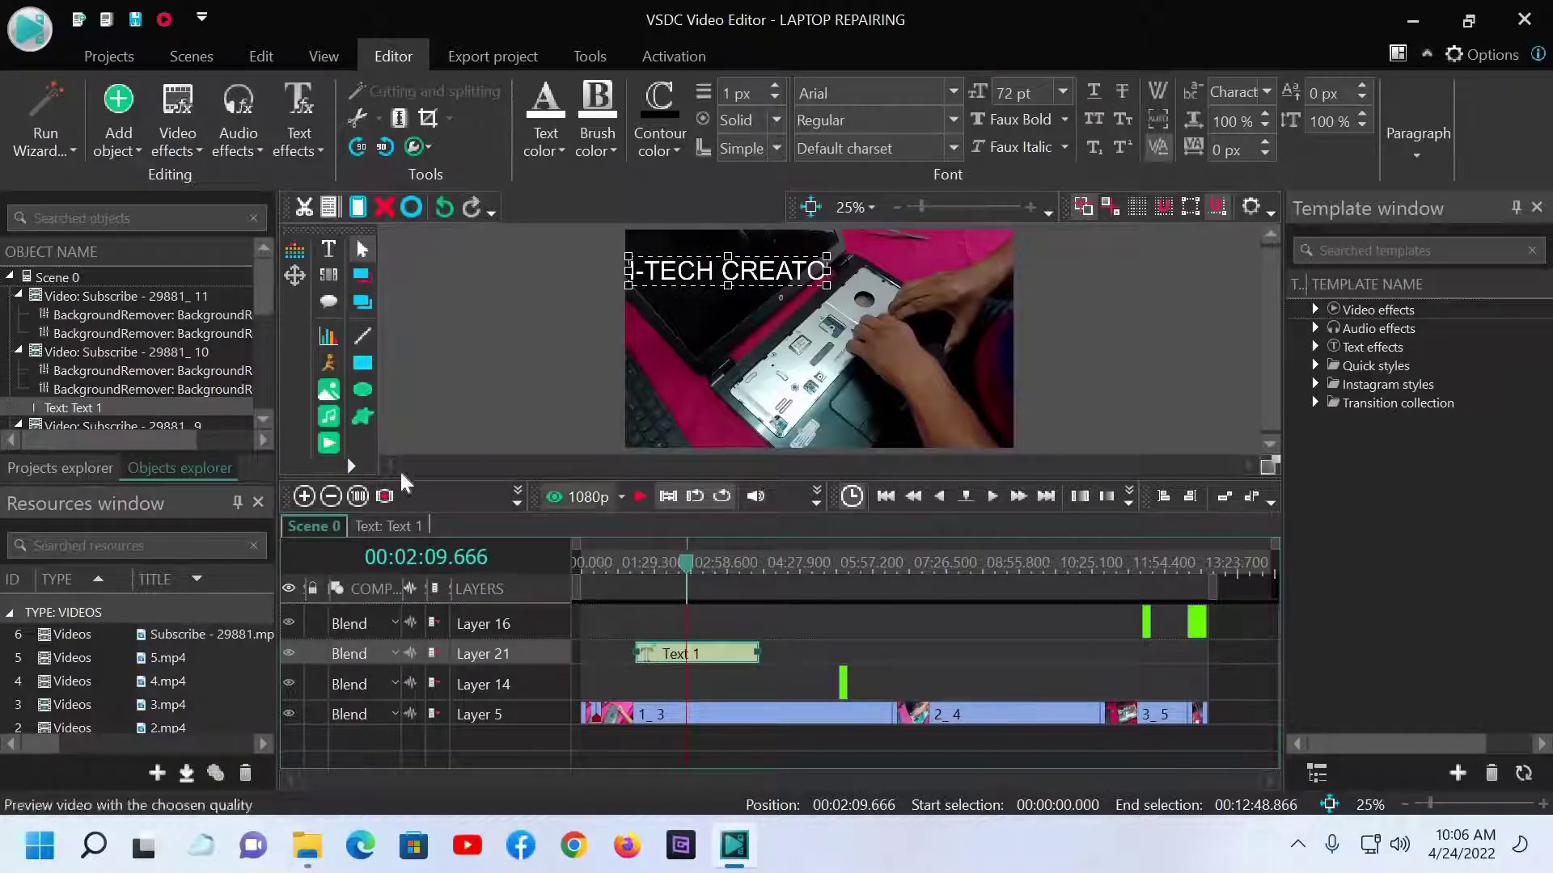
left_click(644, 503)
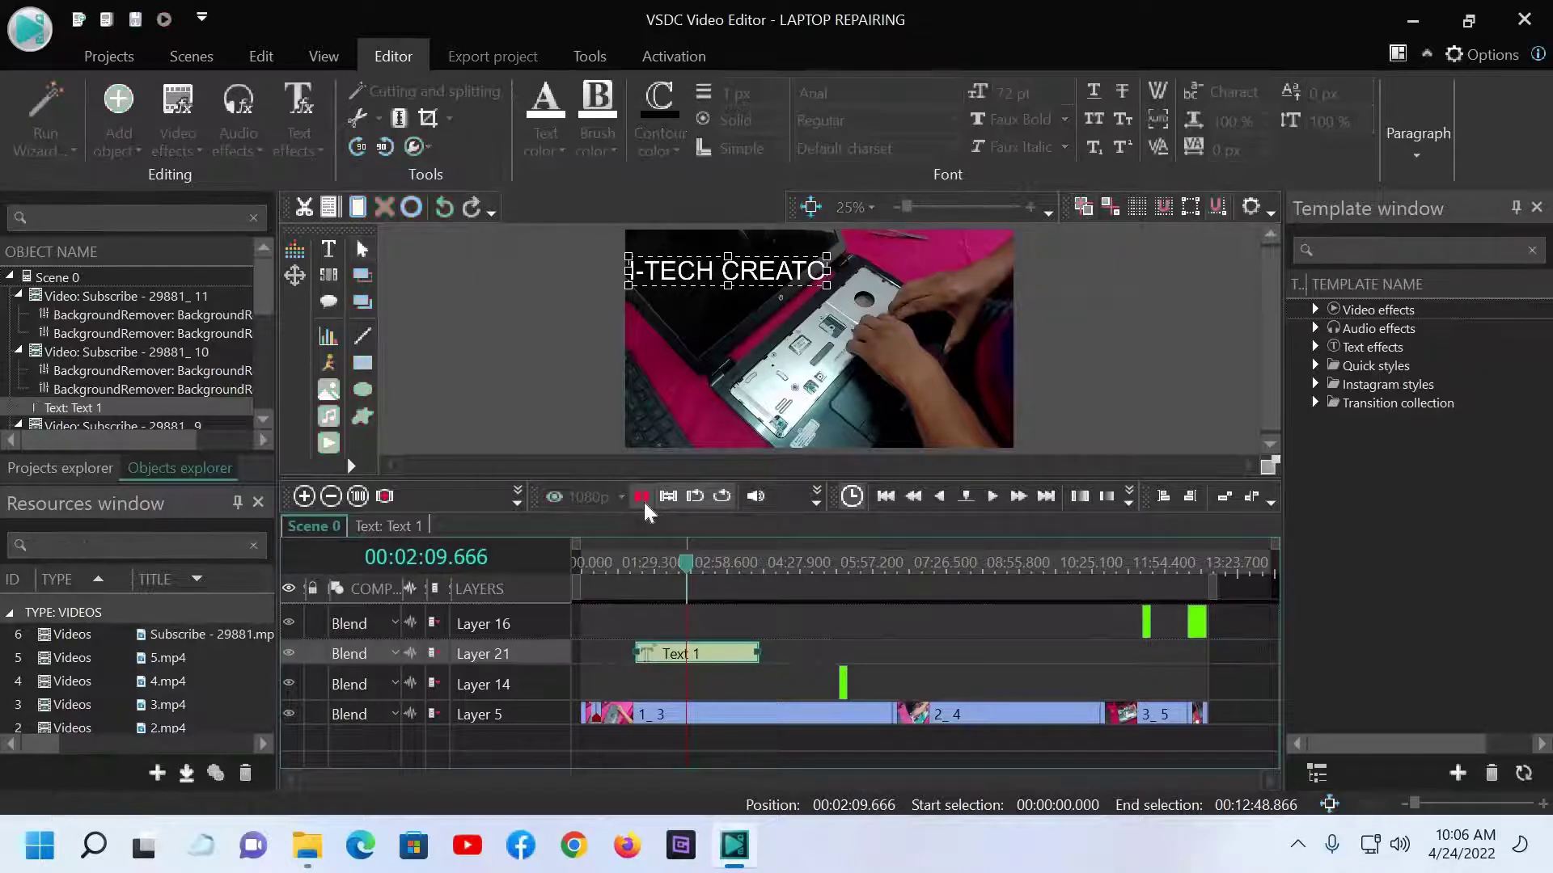
left_click(589, 493)
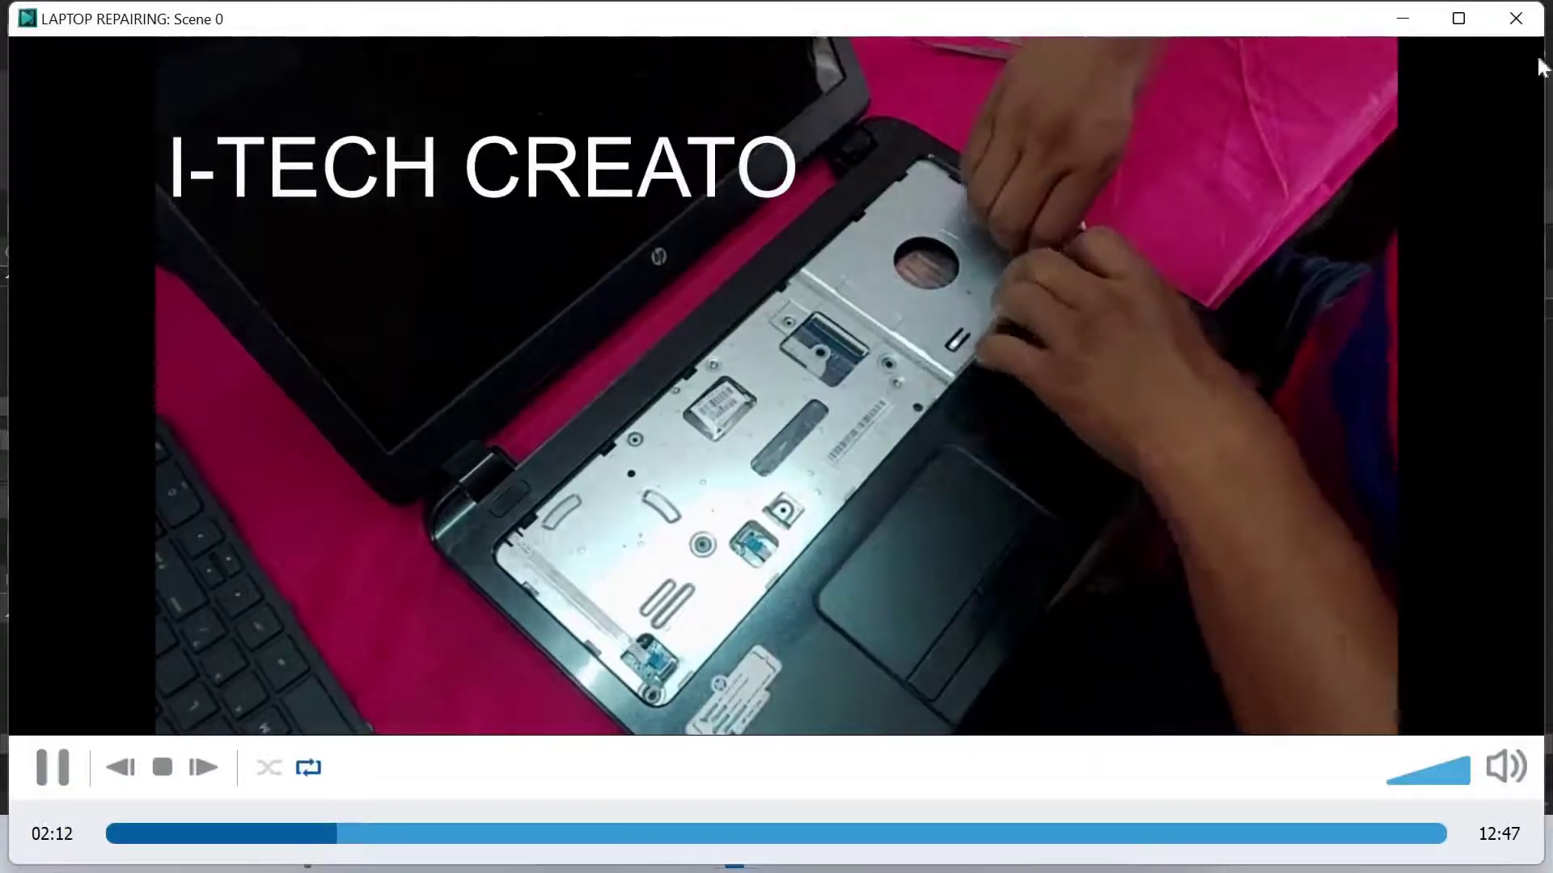
key("Escape")
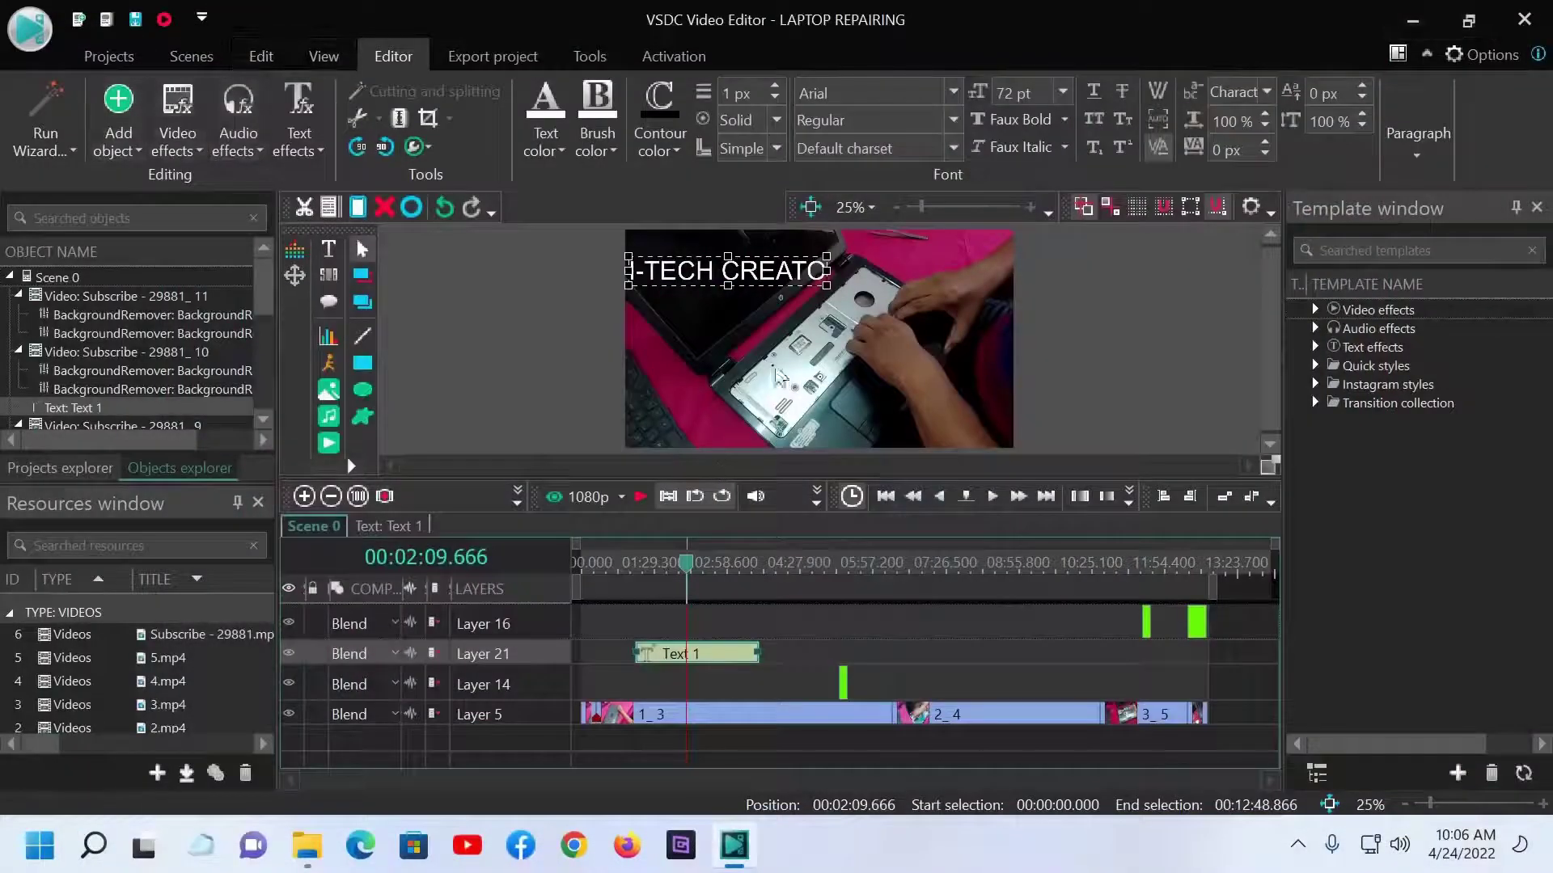
left_click(1119, 338)
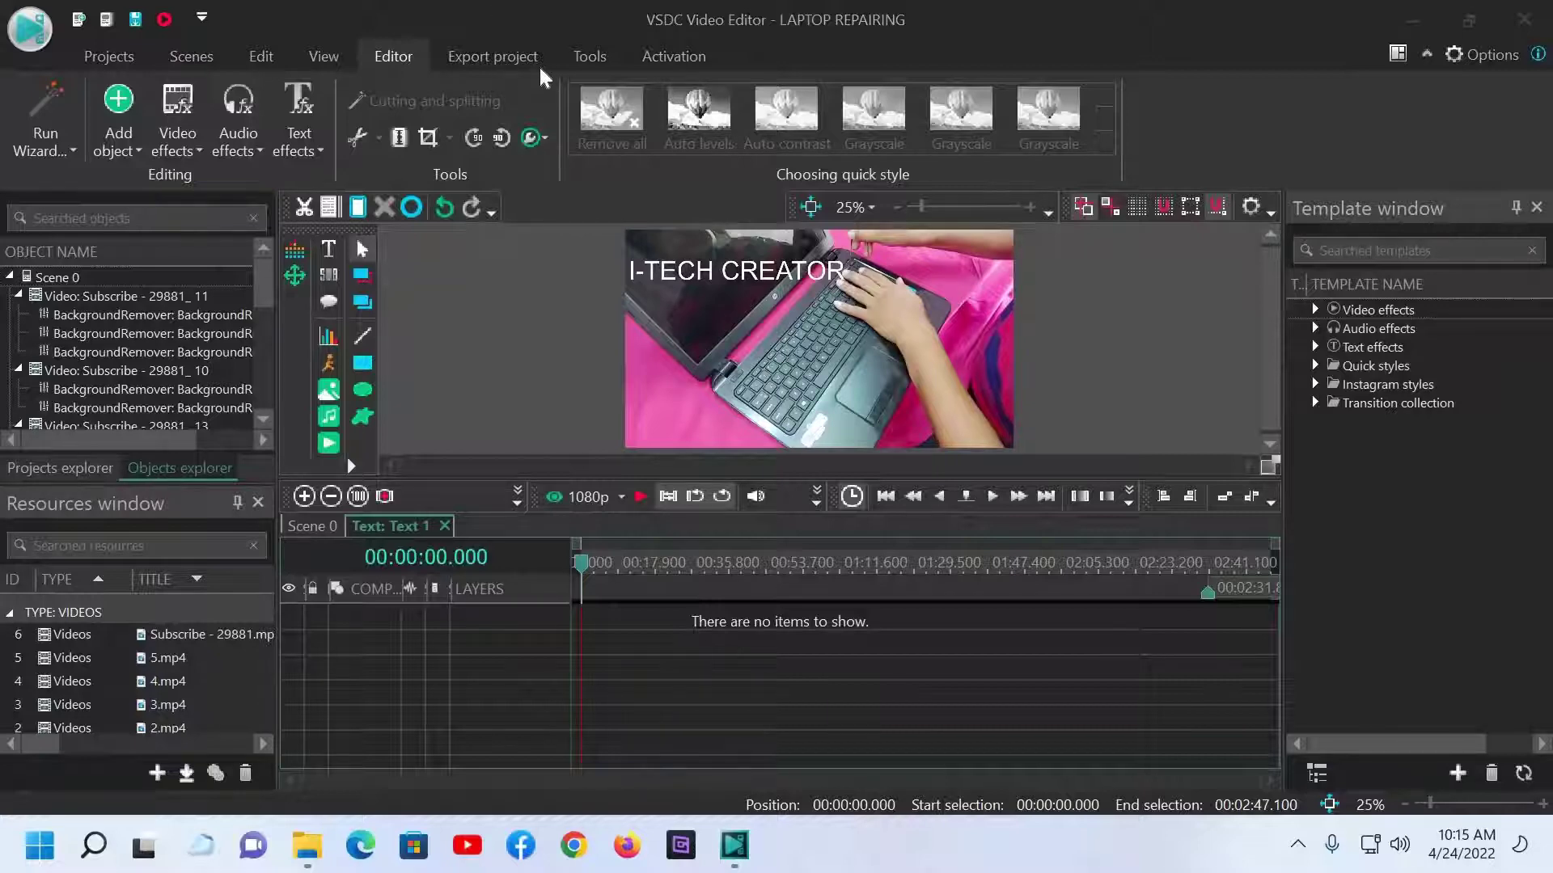
Export the LAPTOP REPAIRING project as an AVI video with the H.264 / AVC Ultra Quality profile, replacing the existing output file
left_click(503, 56)
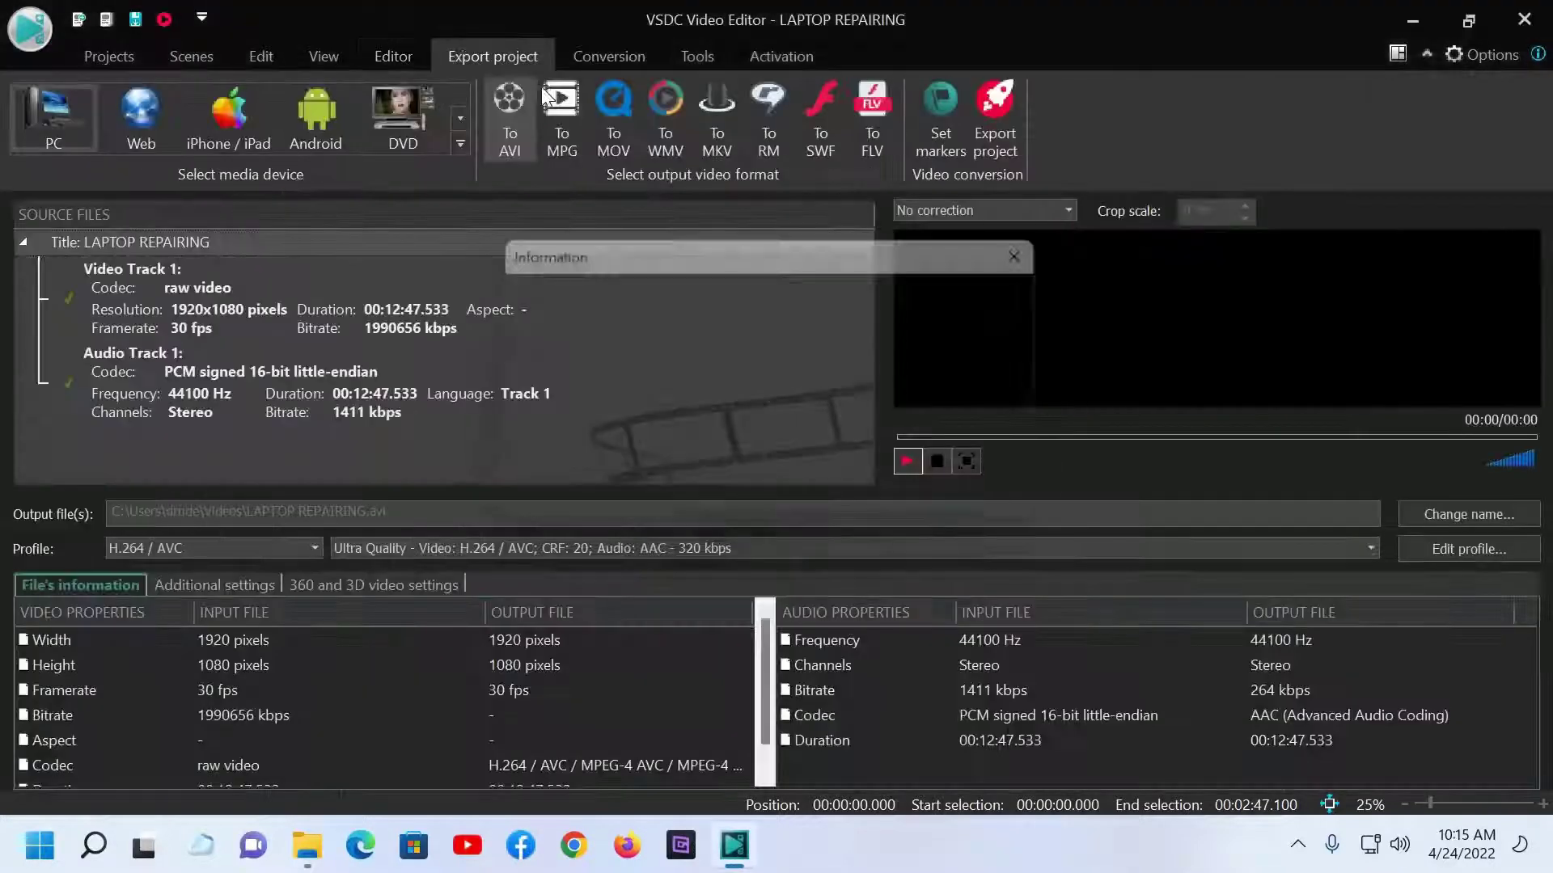
left_click(1002, 134)
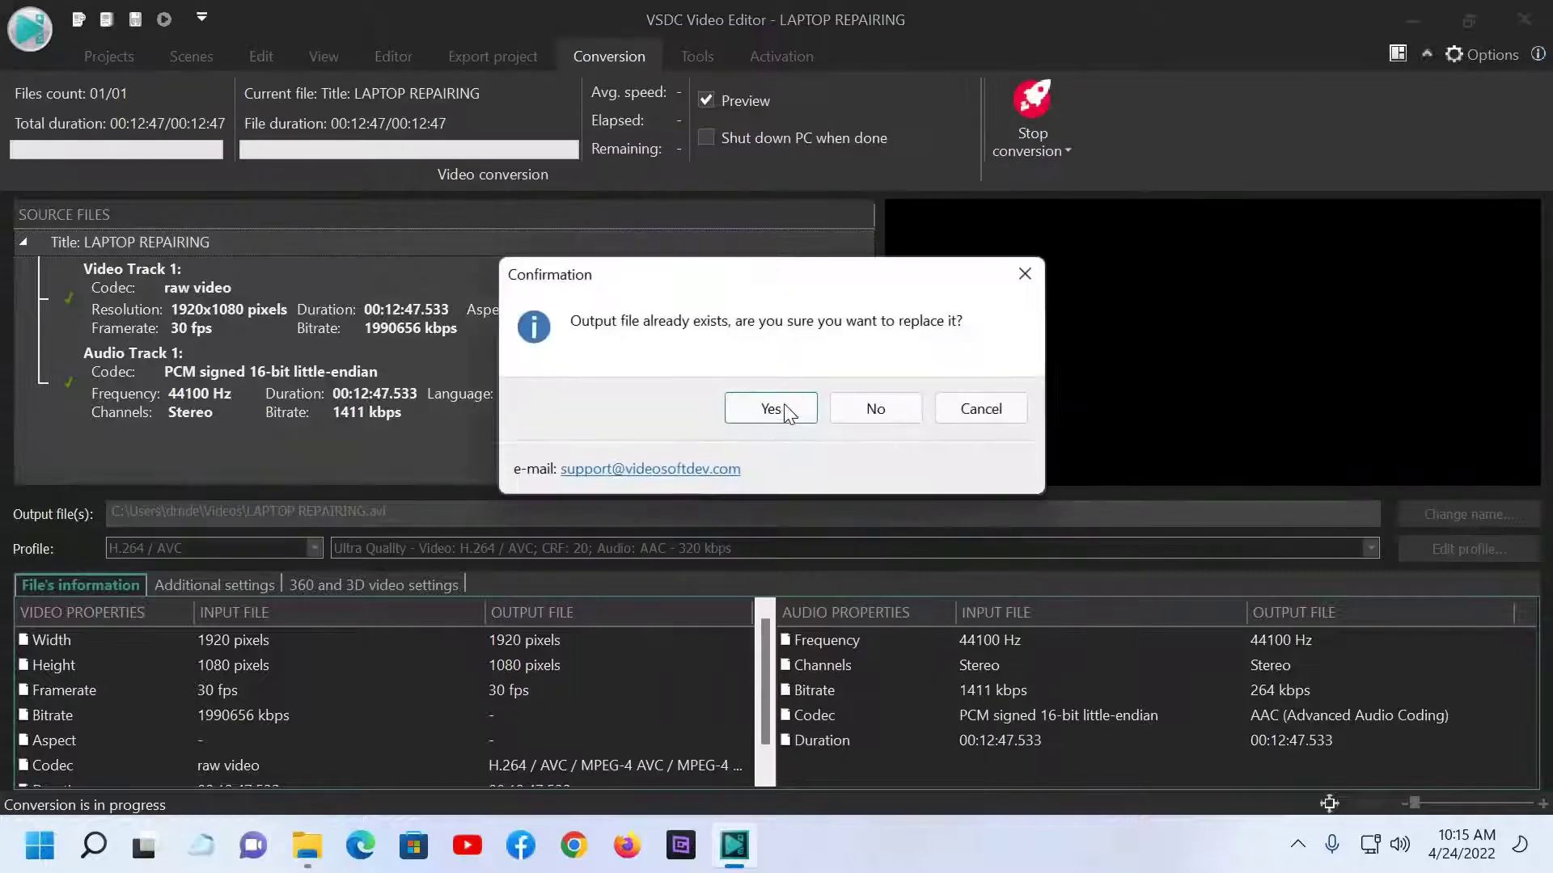
key("Return")
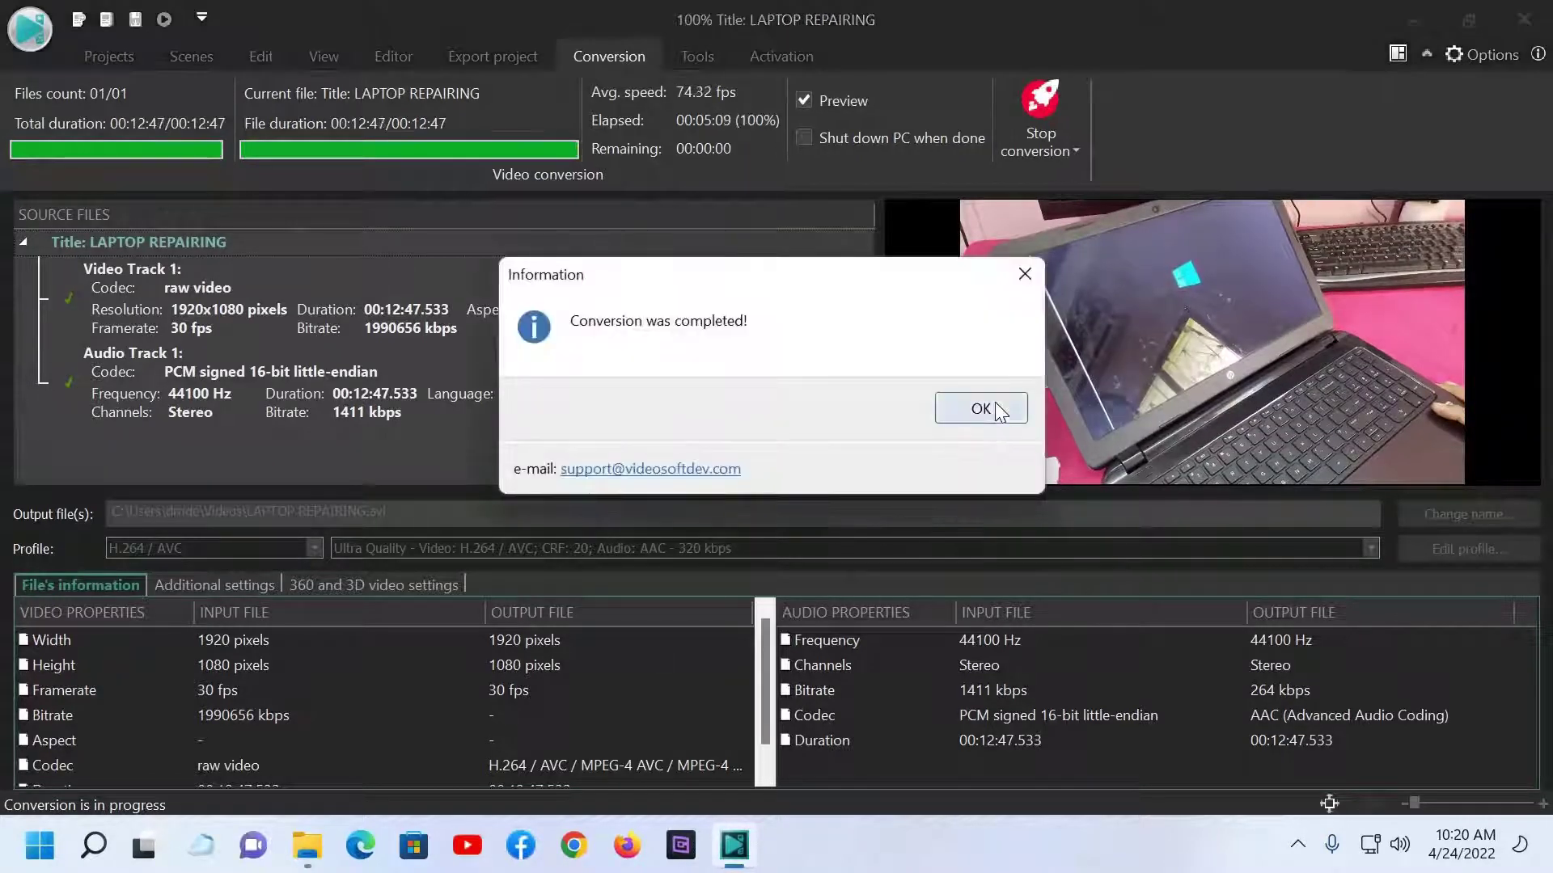
left_click(980, 408)
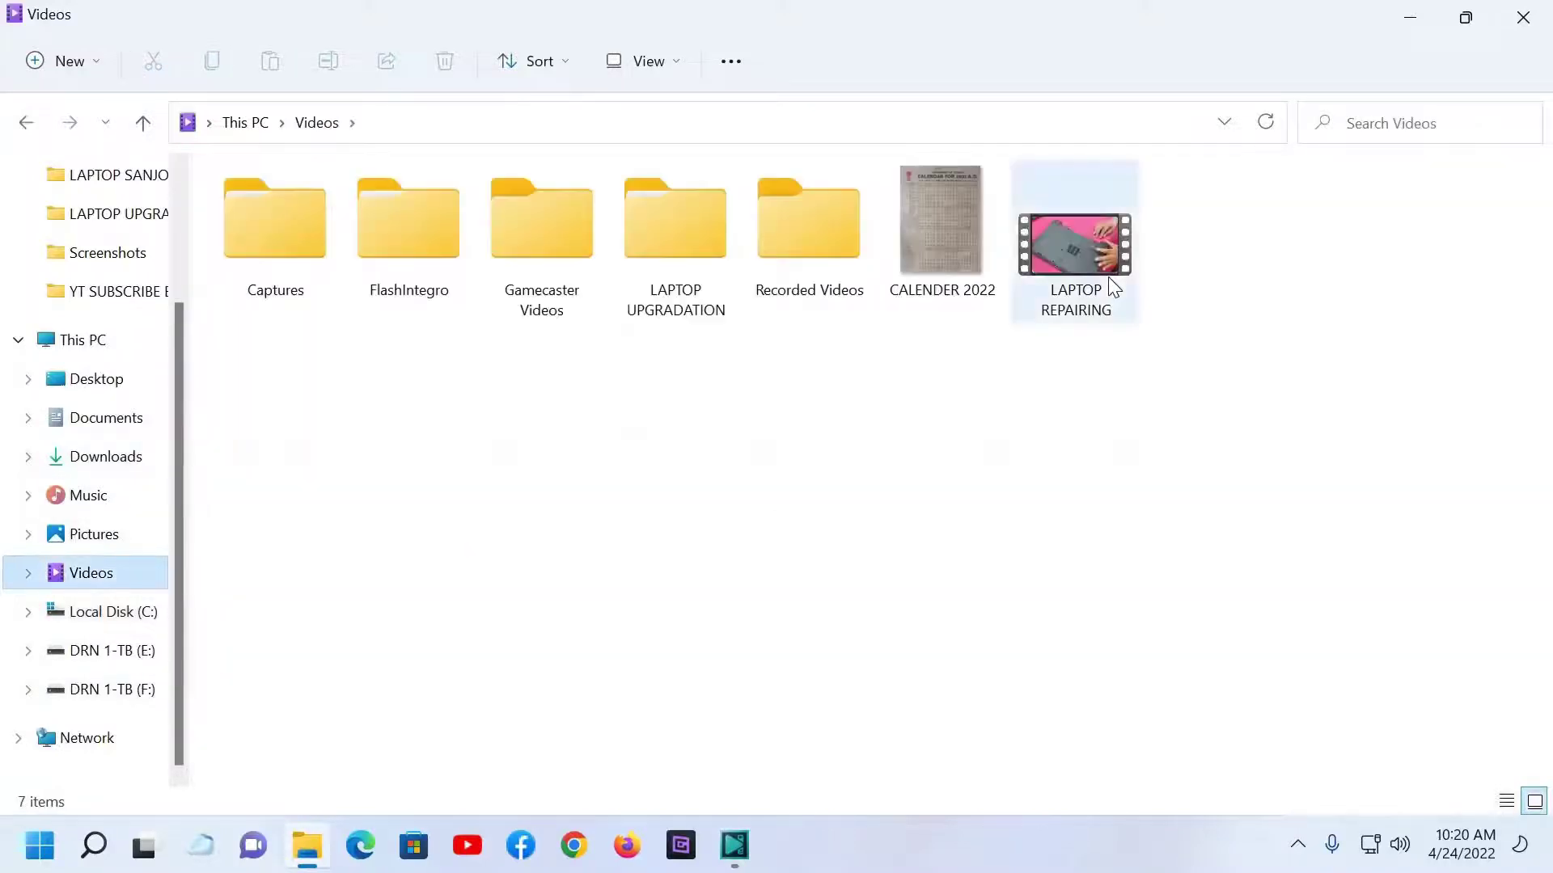
In File Explorer's Videos folder, open the exported LAPTOP REPAIRING video and watch it in full screen
mouse_move(1110, 280)
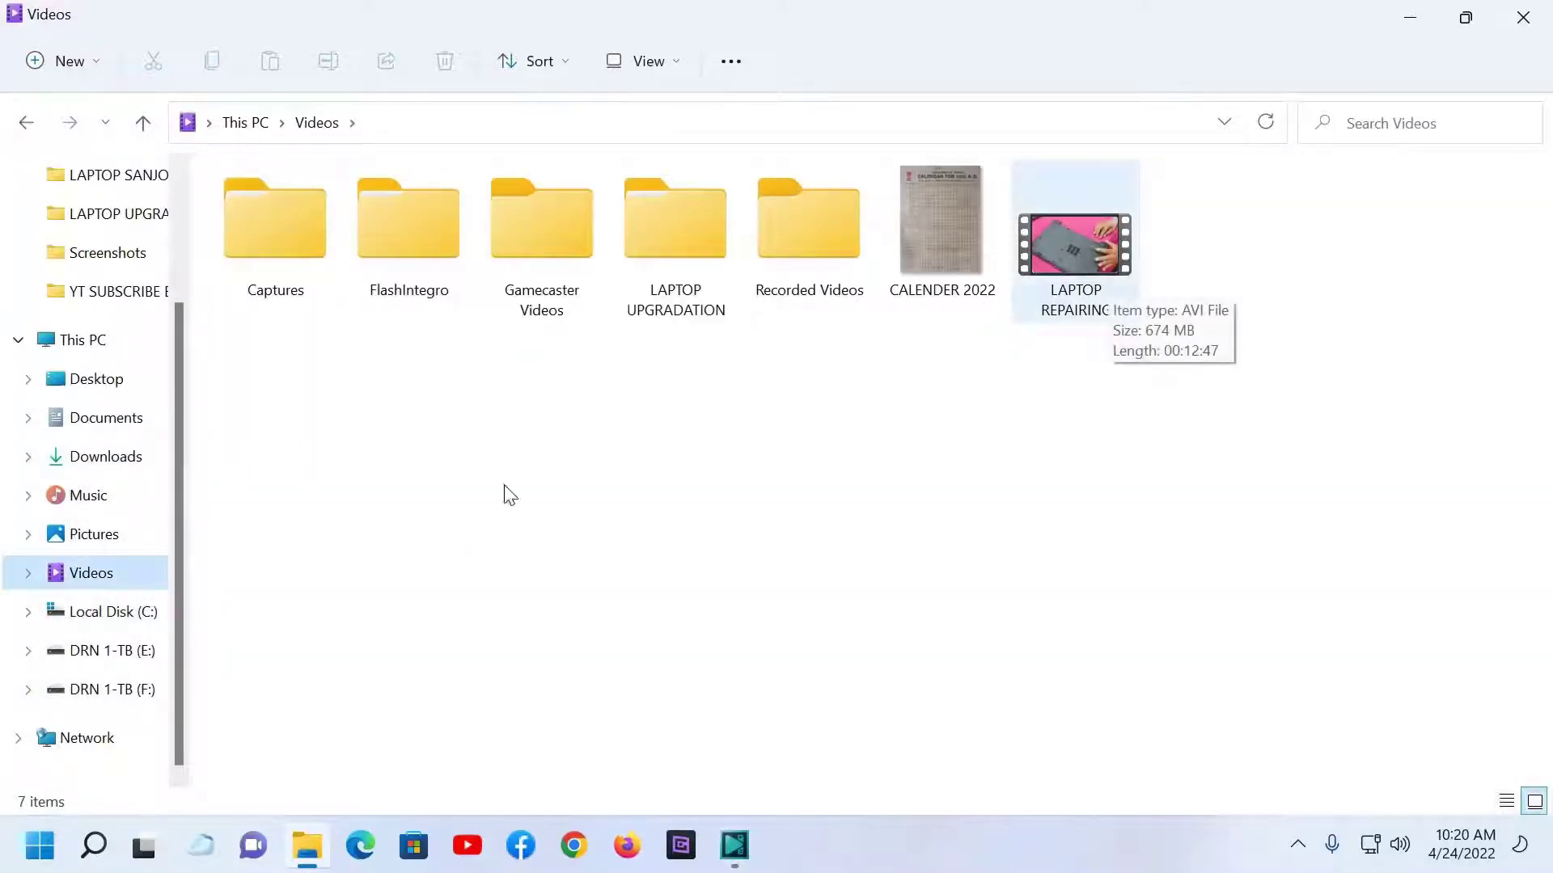
double_click(1075, 243)
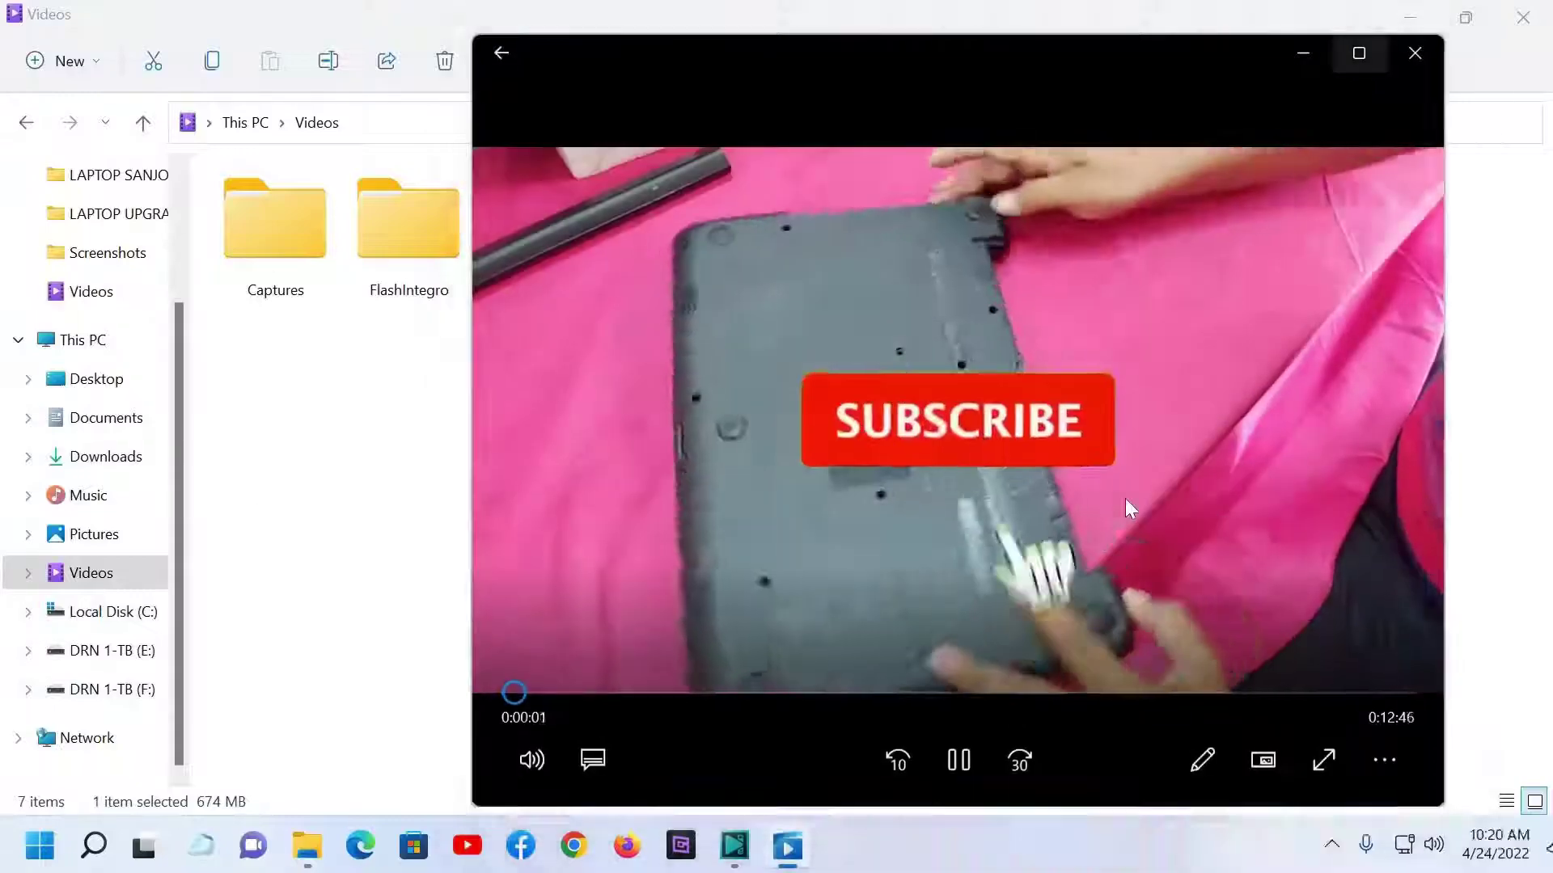
double_click(1130, 508)
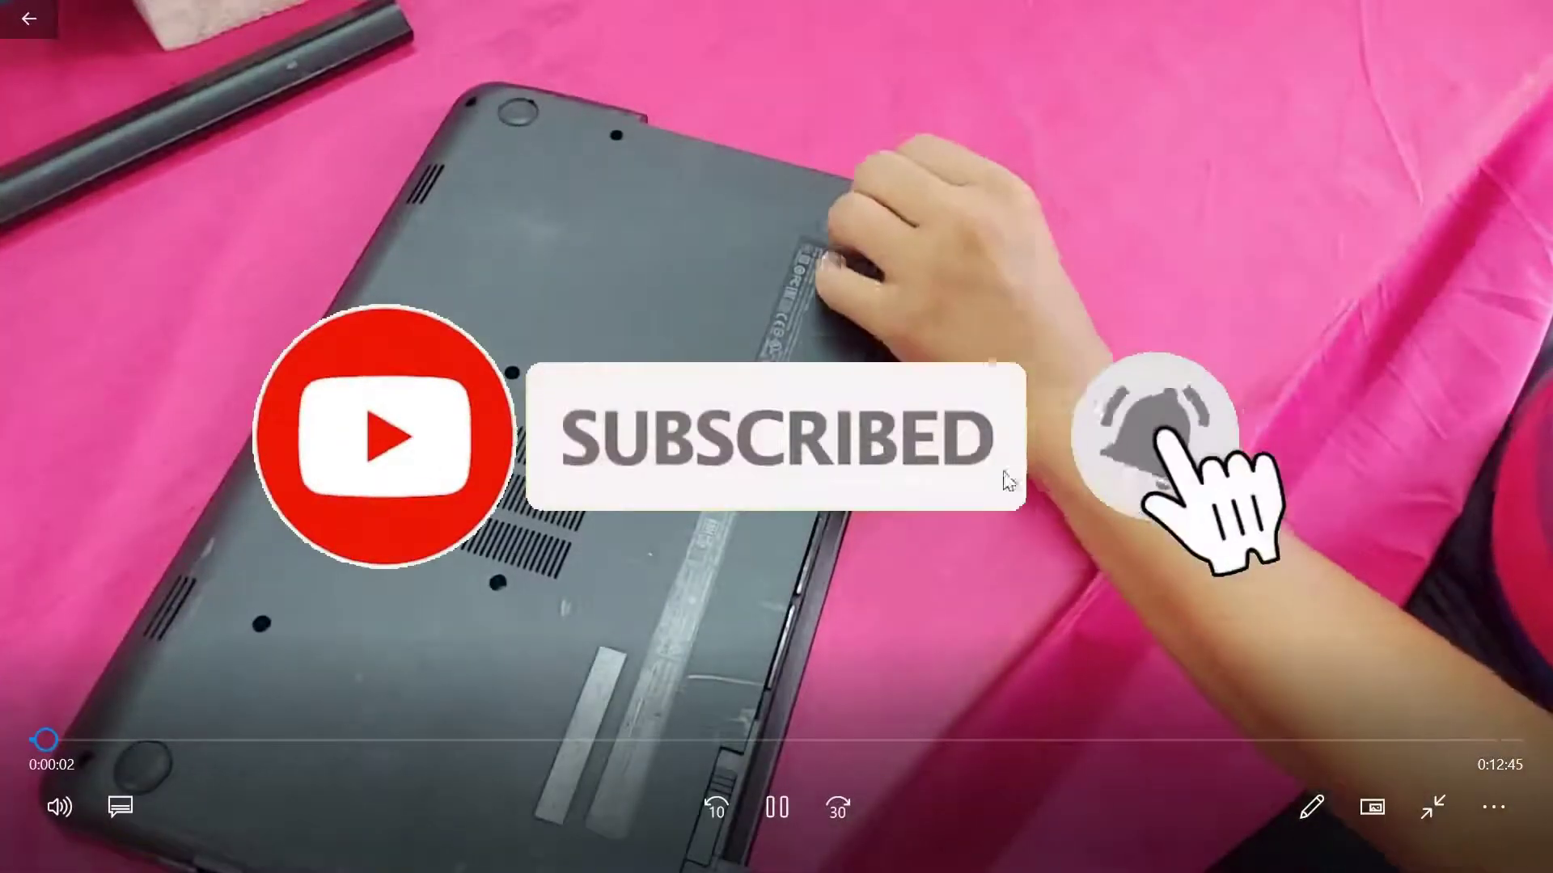